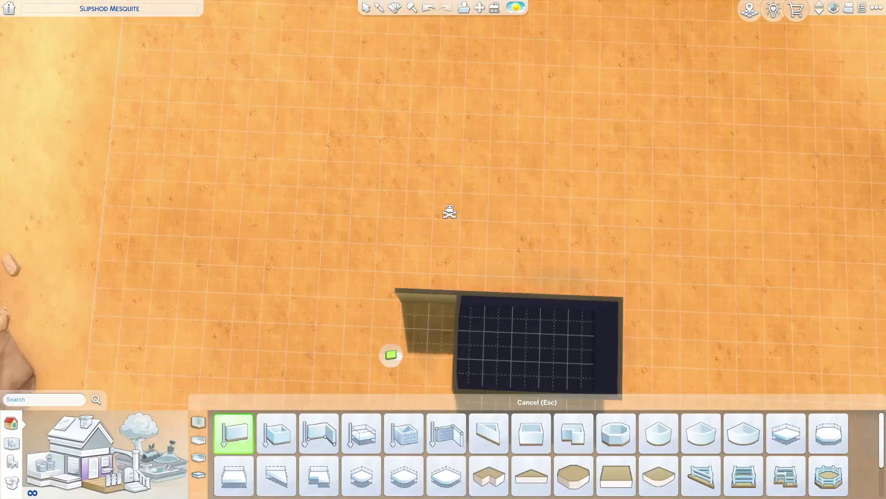
Step: Drag out the last walls from the stub and room corner to enclose the dark-walled rooms
left_click_drag(389, 322, 378, 237)
key("Escape")
scroll(501, 240, "down", 2)
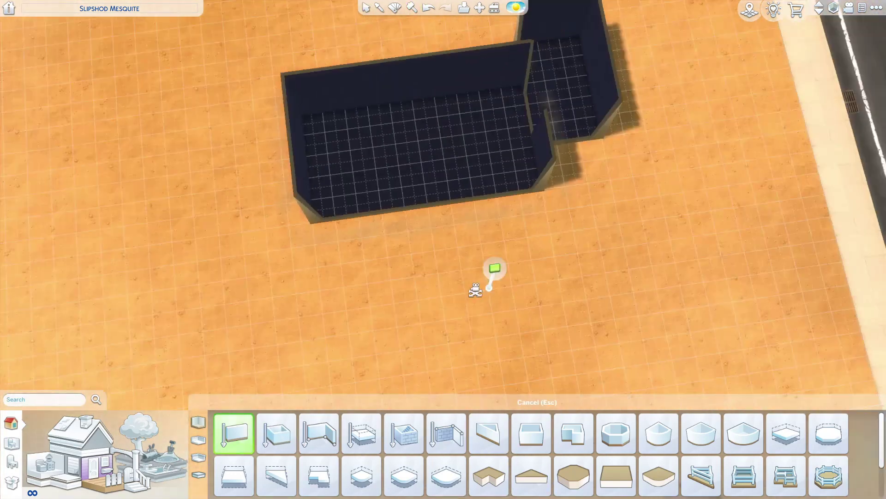
left_click_drag(457, 118, 620, 246)
left_click_drag(595, 289, 626, 267)
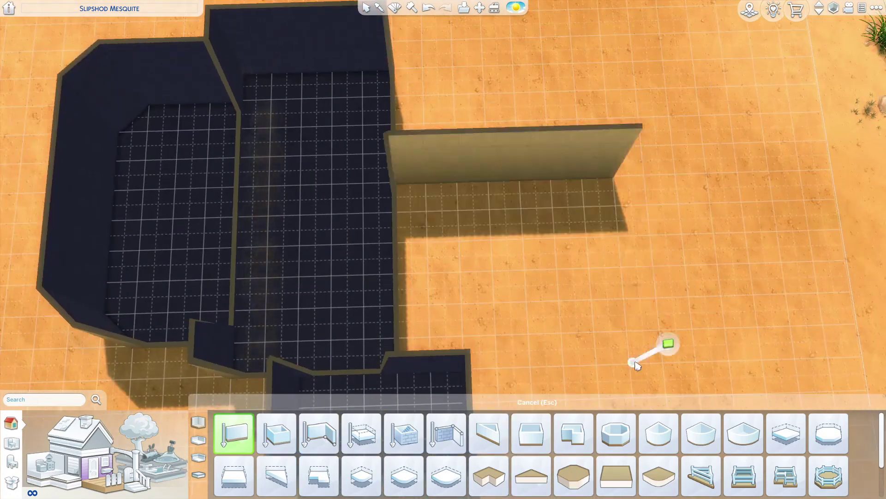
key("w")
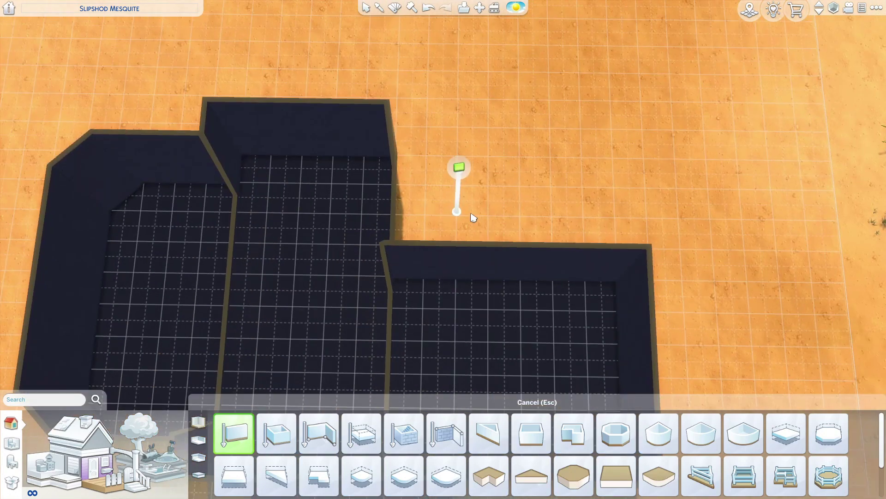
scroll(471, 218, "down", 3)
scroll(520, 236, "down", 5)
Step: Place the Journey to Batuu Tactical Screen indoors and First Order crates outside, then clear the filter
key("Escape")
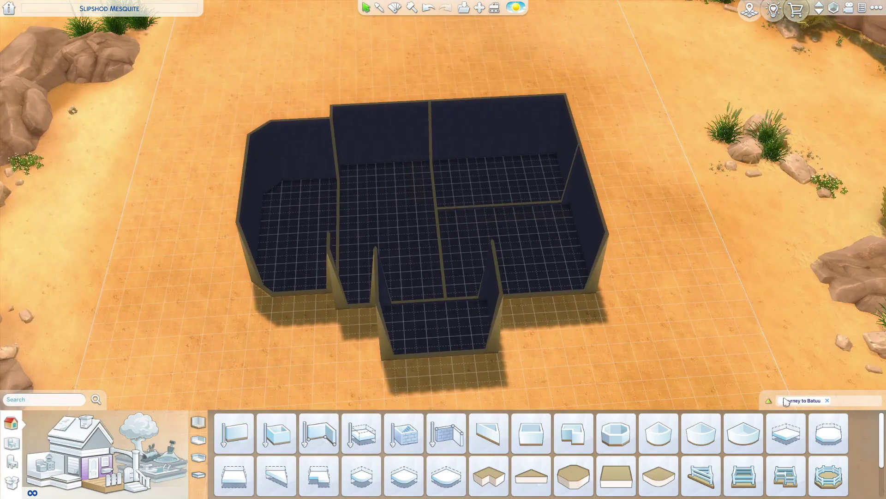
left_click(12, 461)
scroll(423, 367, "up", 3)
left_click(11, 423)
left_click(91, 465)
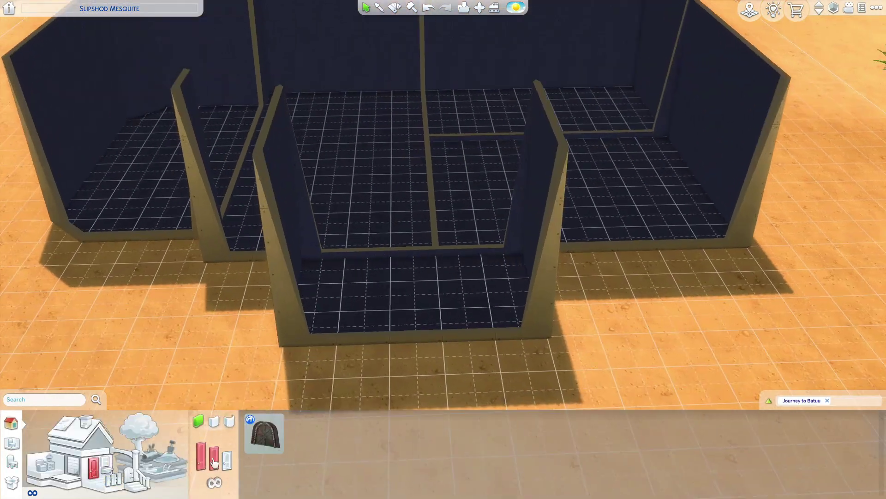
scroll(337, 367, "up", 5)
left_click(12, 461)
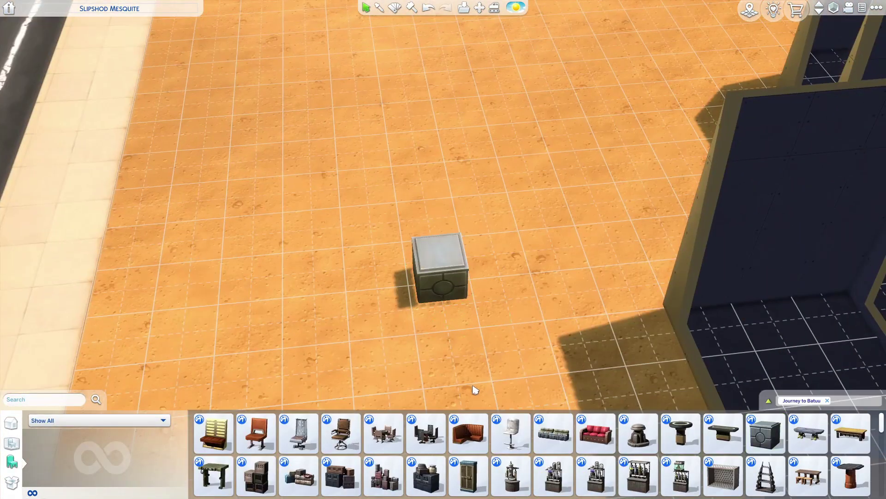
scroll(484, 443, "down", 2)
scroll(506, 443, "down", 2)
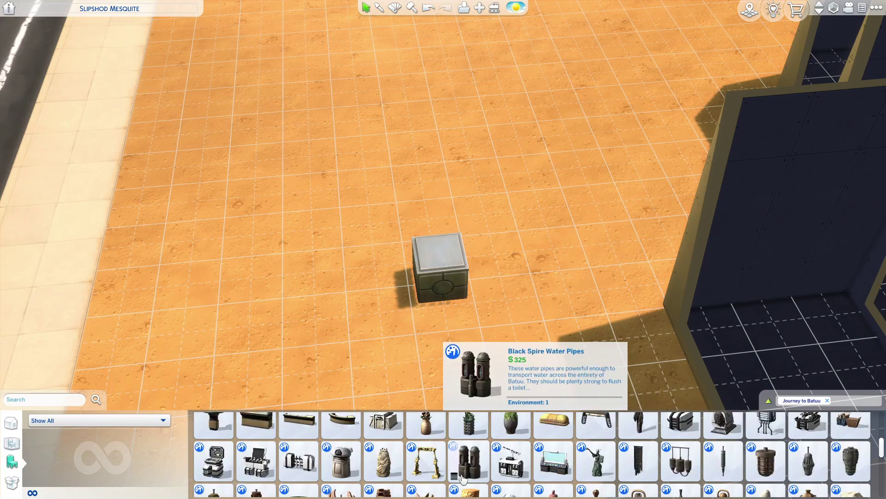
scroll(531, 431, "down", 2)
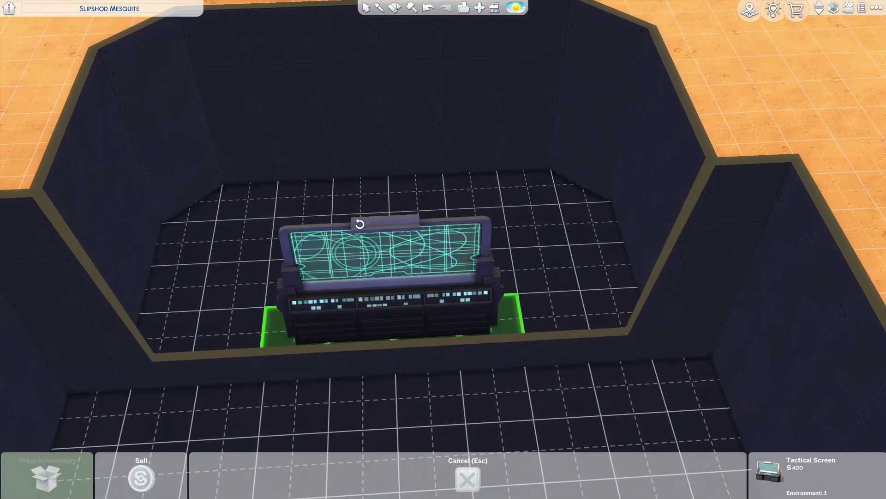
scroll(446, 473, "down", 2)
scroll(416, 472, "down", 2)
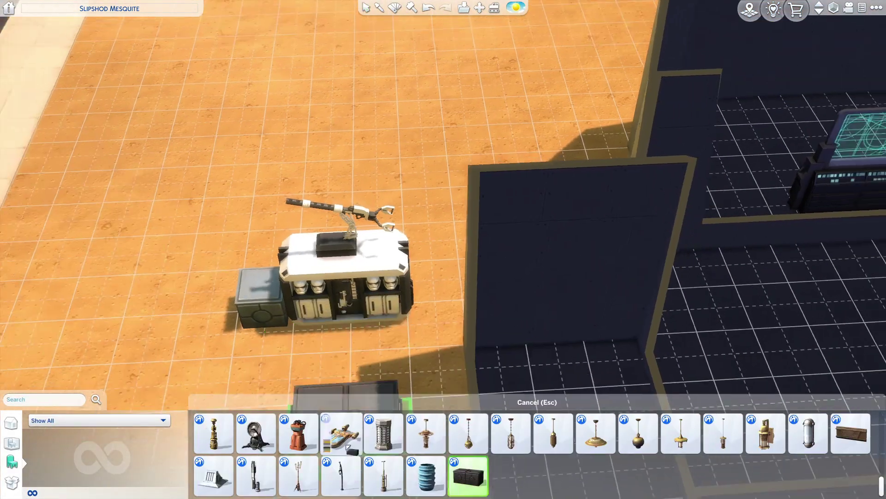
scroll(332, 471, "down", 2)
scroll(554, 485, "down", 2)
scroll(693, 457, "up", 1)
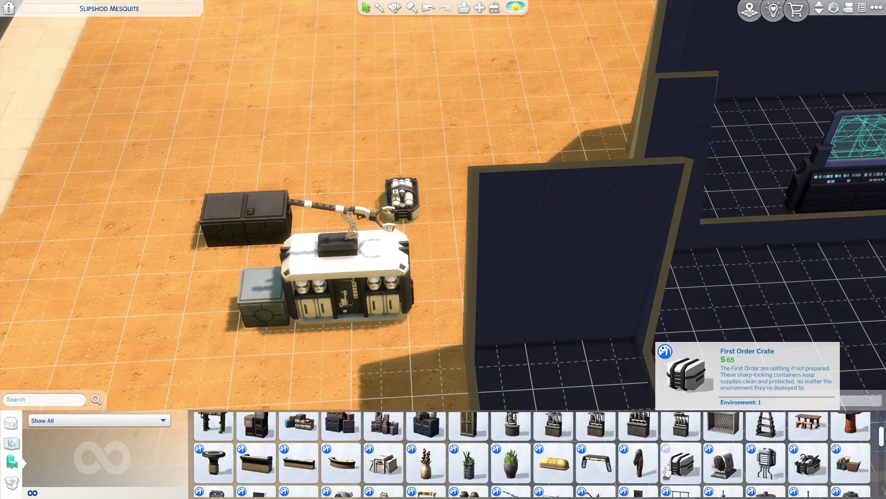
scroll(416, 457, "up", 1)
left_click(827, 402)
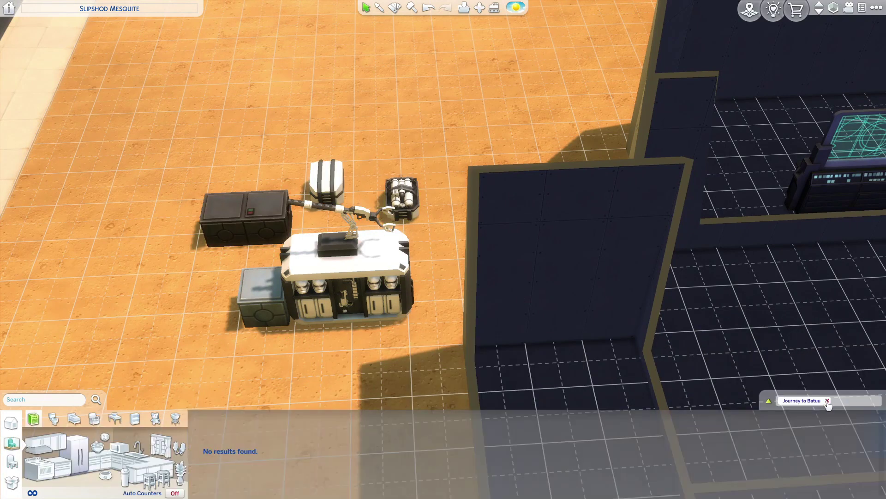
left_click(9, 441)
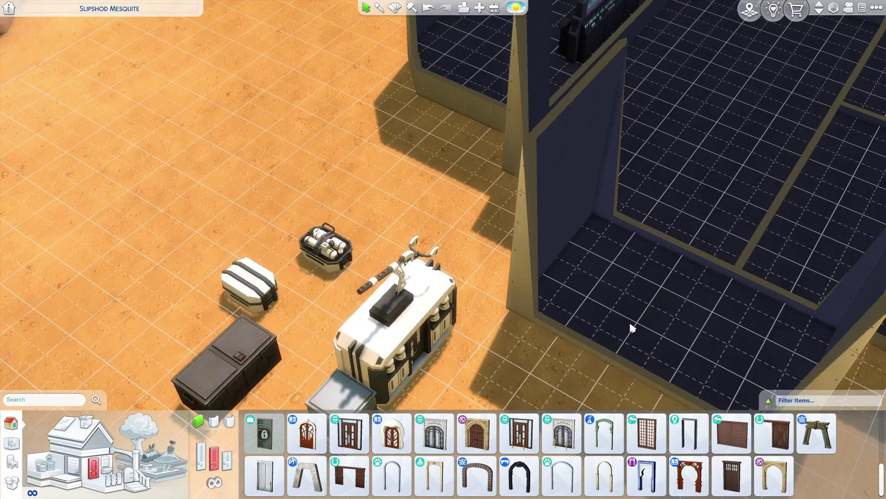
Step: Place the Un-Materialistic Door in the centre wall and a staircase in the grey-tiled room
left_click_drag(629, 327, 672, 250)
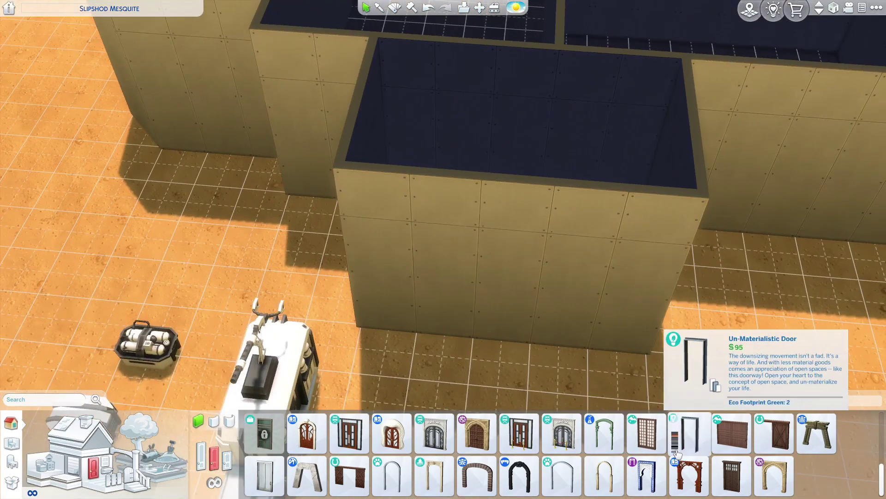
left_click(686, 437)
left_click(460, 167)
scroll(480, 475, "down", 2)
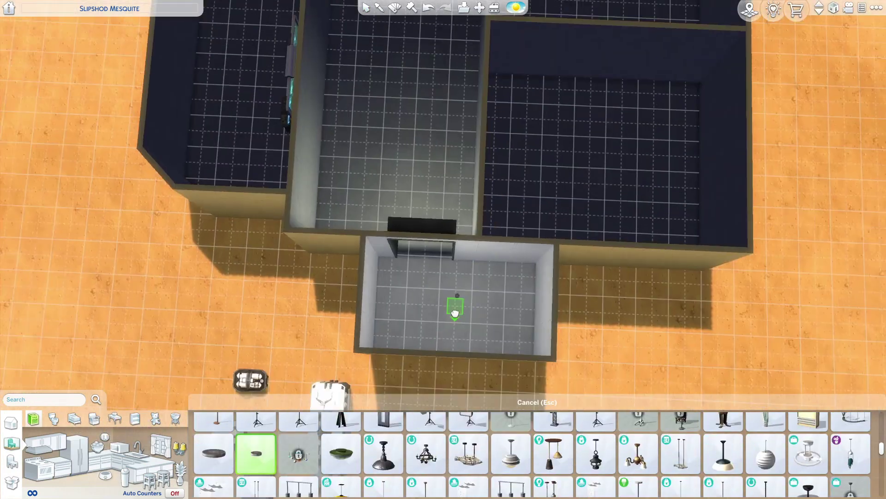
scroll(451, 301, "up", 3)
scroll(515, 297, "up", 3)
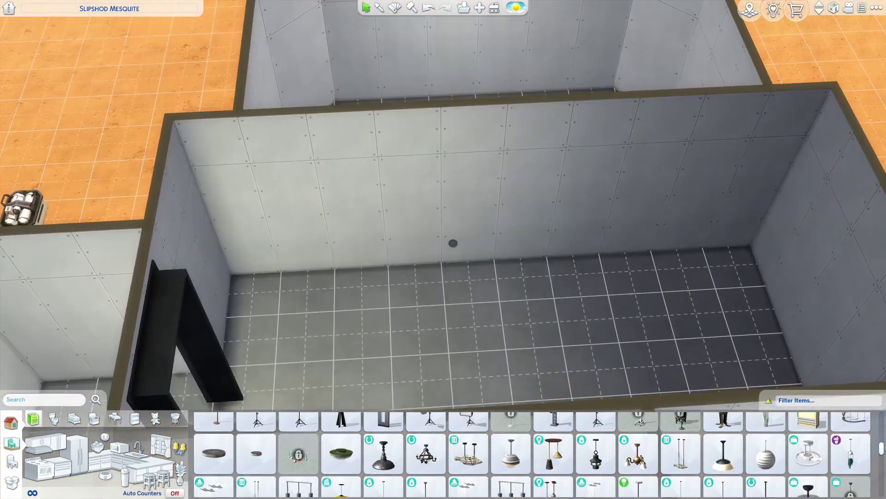
left_click(11, 423)
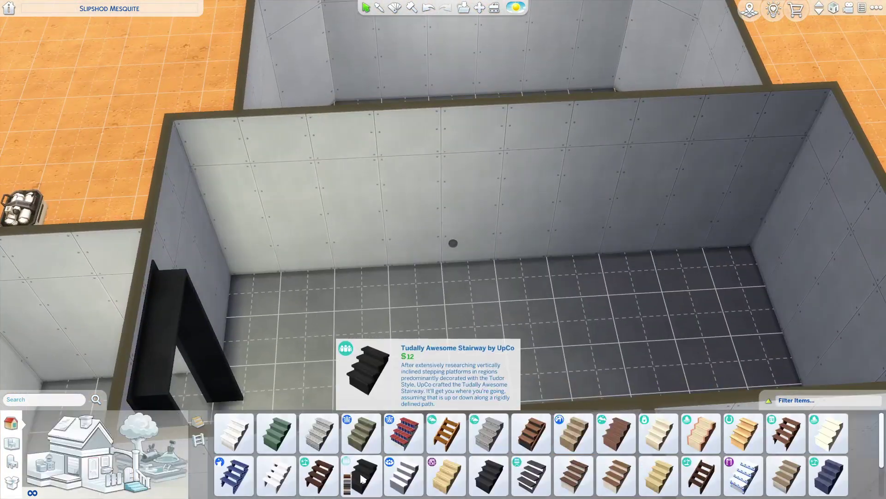
left_click(330, 276)
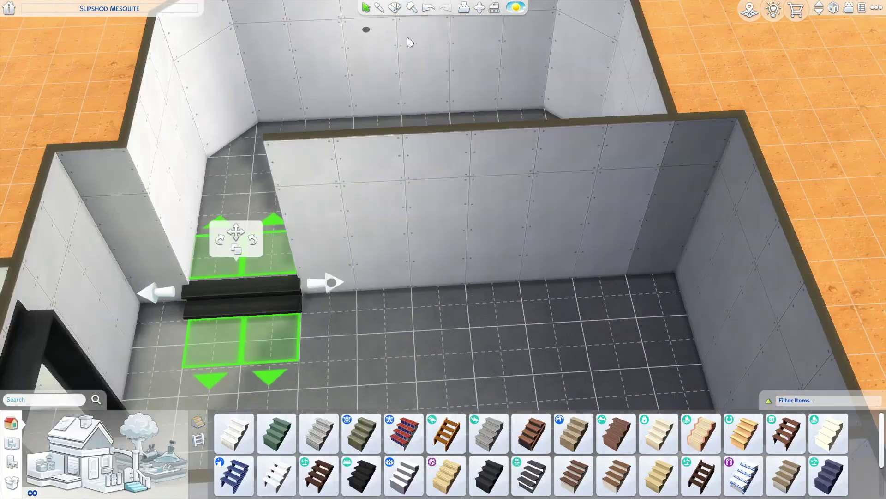
scroll(234, 233, "up", 2)
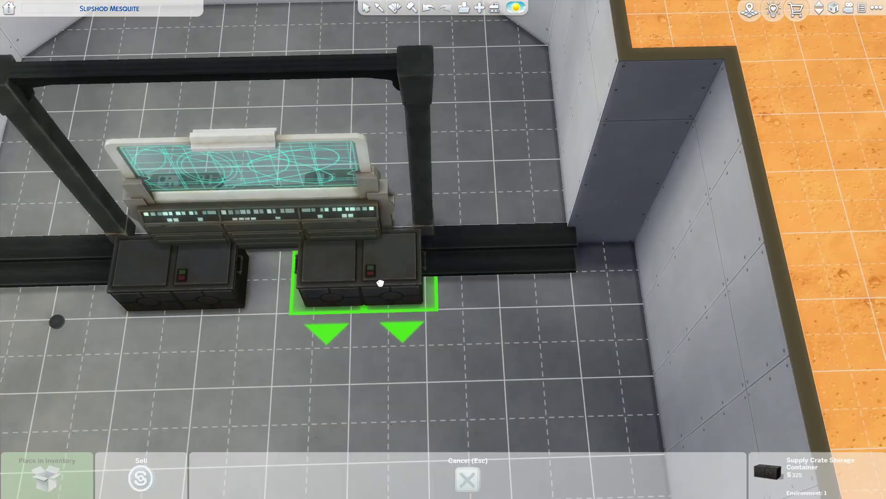
Step: Set two Supply Crate Storage Containers in front of the tactical screen
left_click(376, 277)
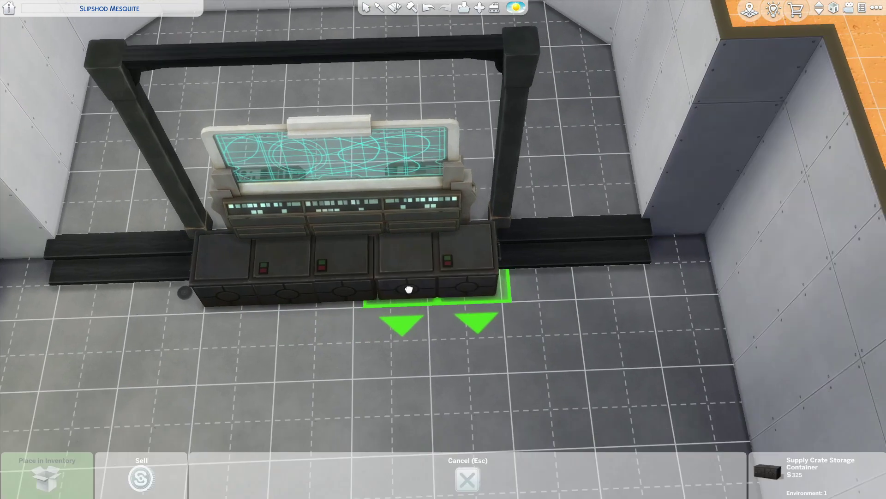
left_click(406, 291)
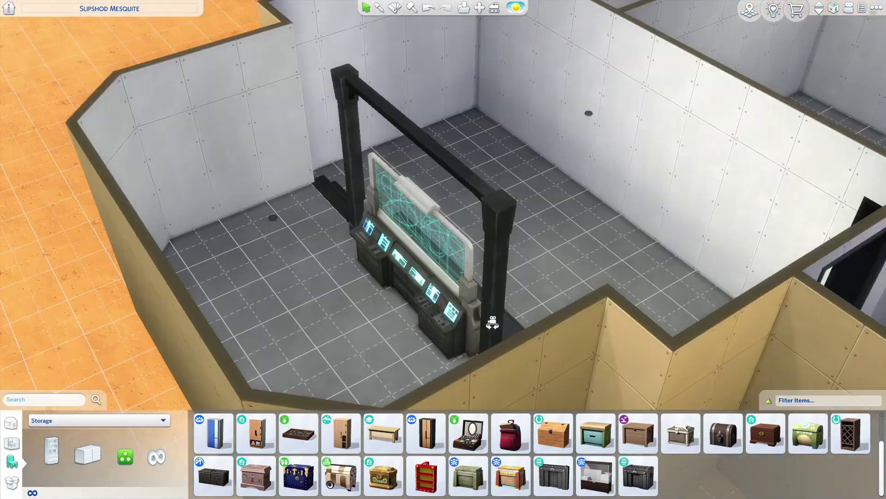
left_click_drag(492, 323, 33, 479)
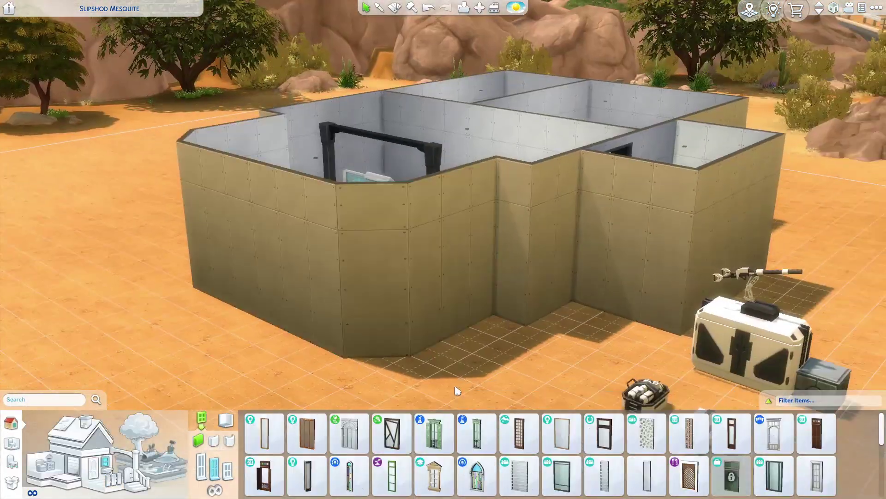
Step: Add glass windows to the angled wall and a front door in the outer wall
left_click(561, 432)
key("q")
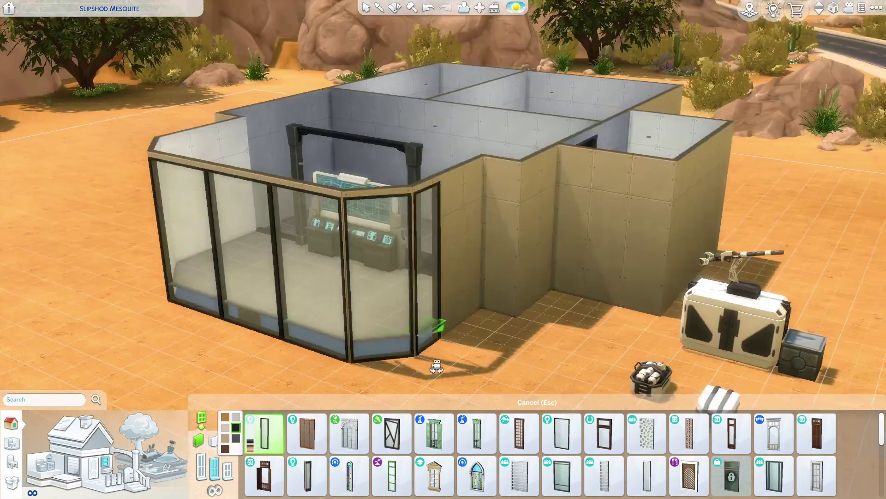
key("Escape")
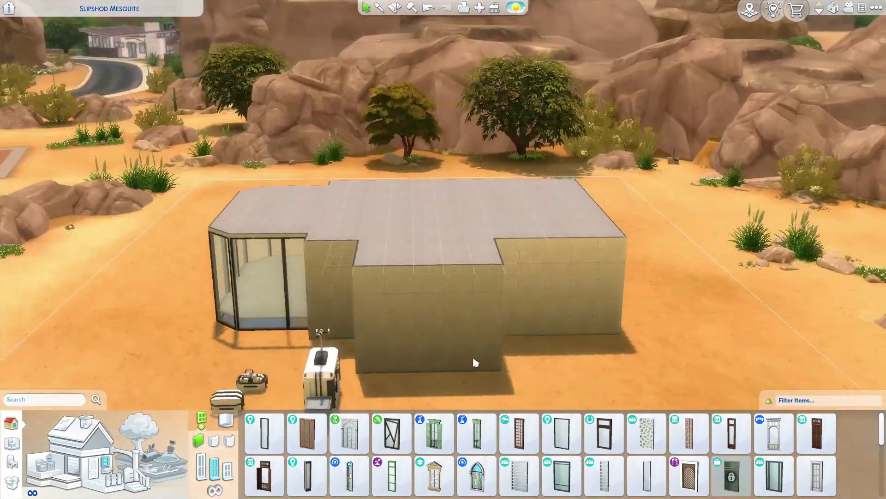
key("z")
left_click(106, 470)
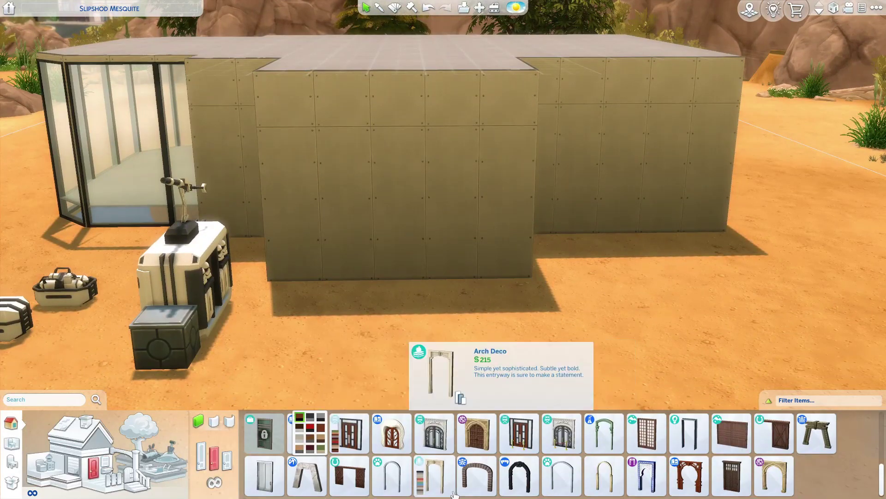
left_click(397, 270)
scroll(446, 287, "down", 3)
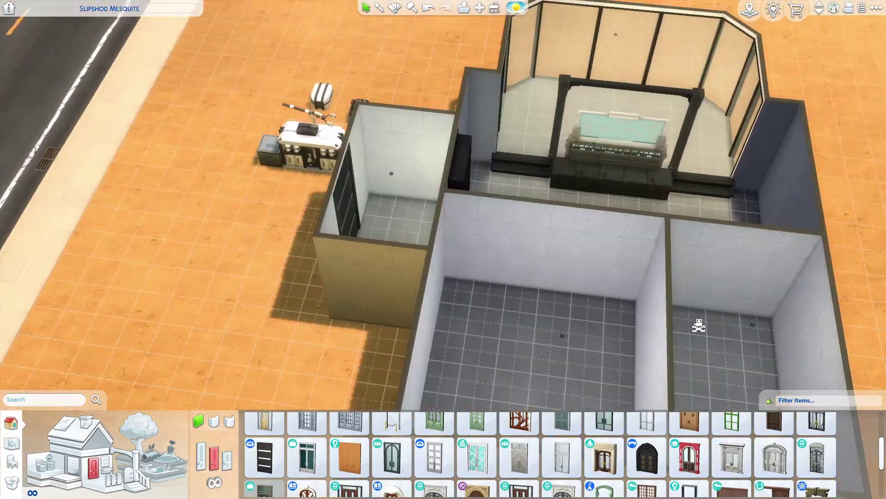
scroll(472, 282, "up", 4)
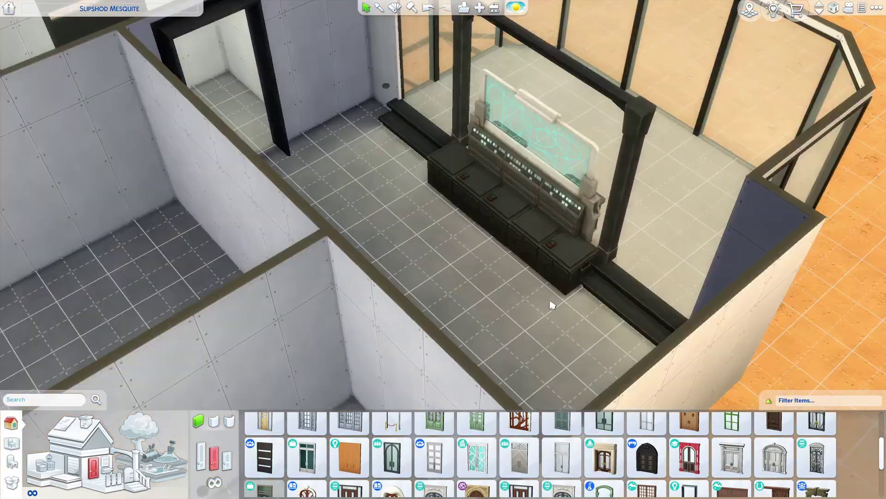
Step: Filter the Buy catalog to Journey to Batuu items and search for DEBUG
key("e")
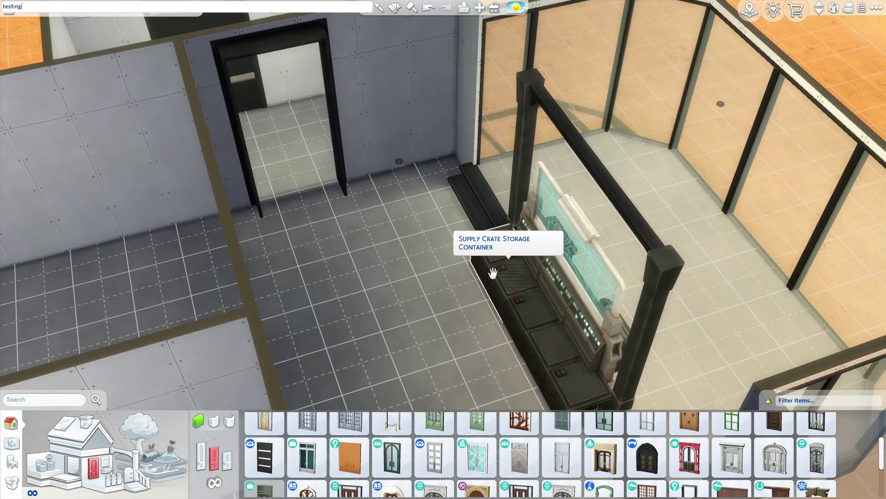
left_click(852, 332)
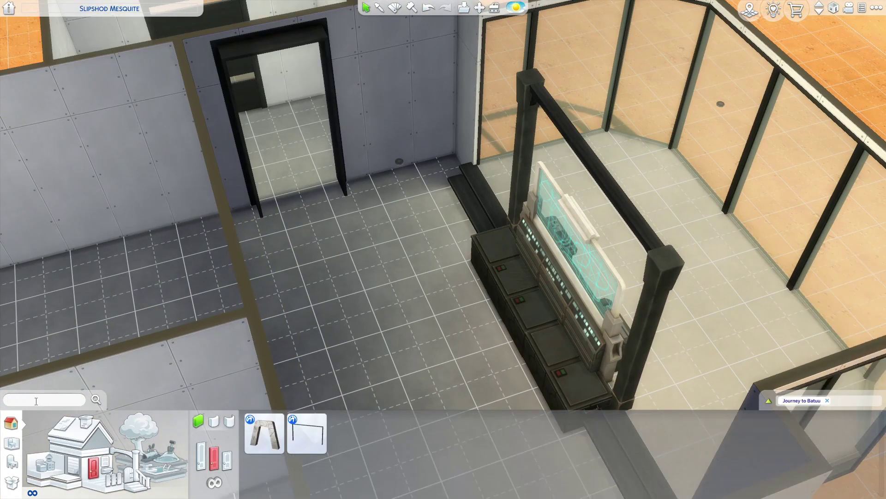
left_click(43, 400)
type("debug")
key("Return")
scroll(443, 277, "down", 5)
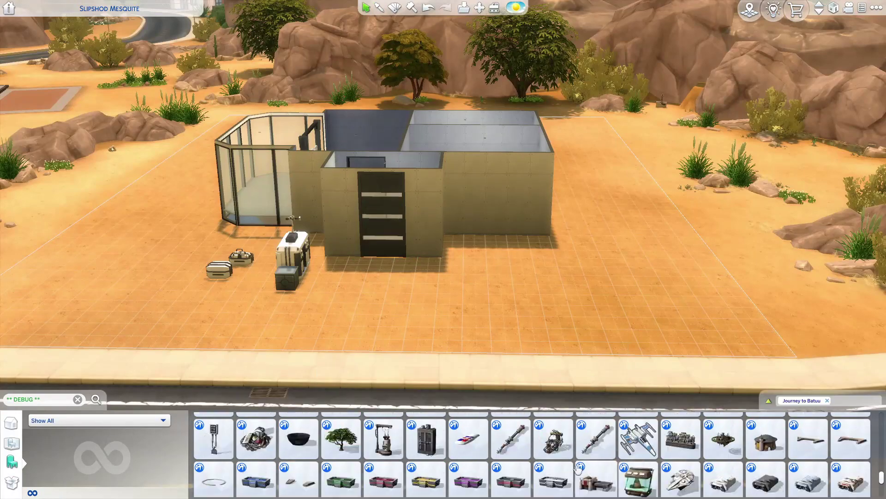
Step: Place the prebuilt First Order building, perch the TIE shuttle on its roof, and try a grey droid
left_click(595, 480)
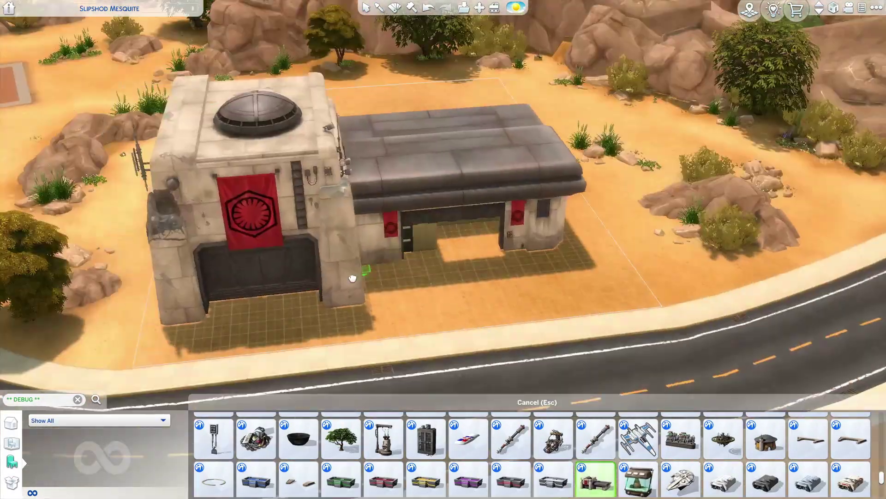
left_click(350, 273)
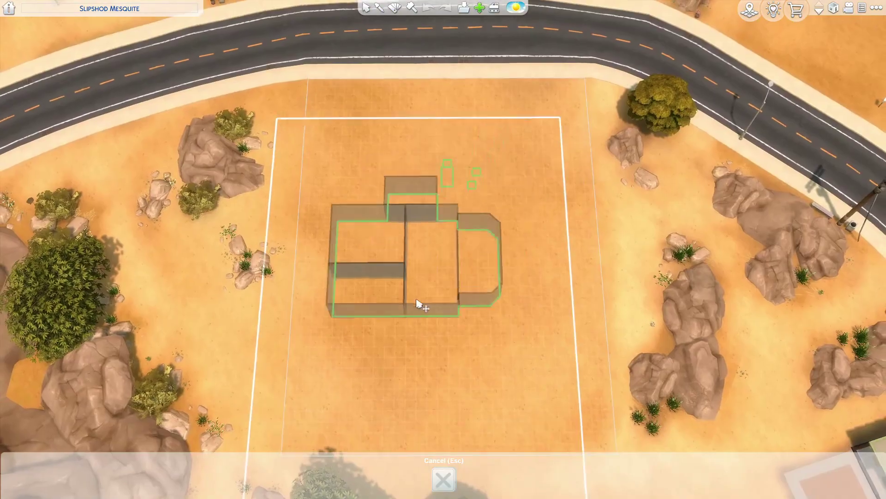
key("Escape")
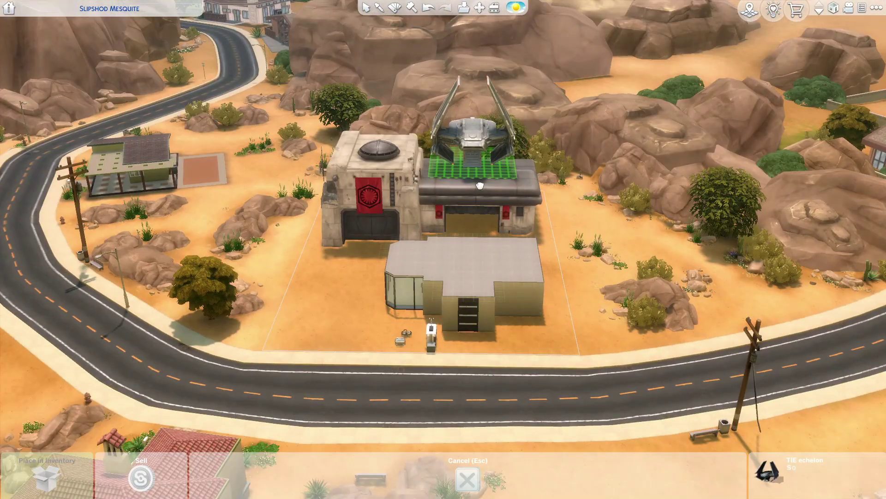
left_click(503, 196)
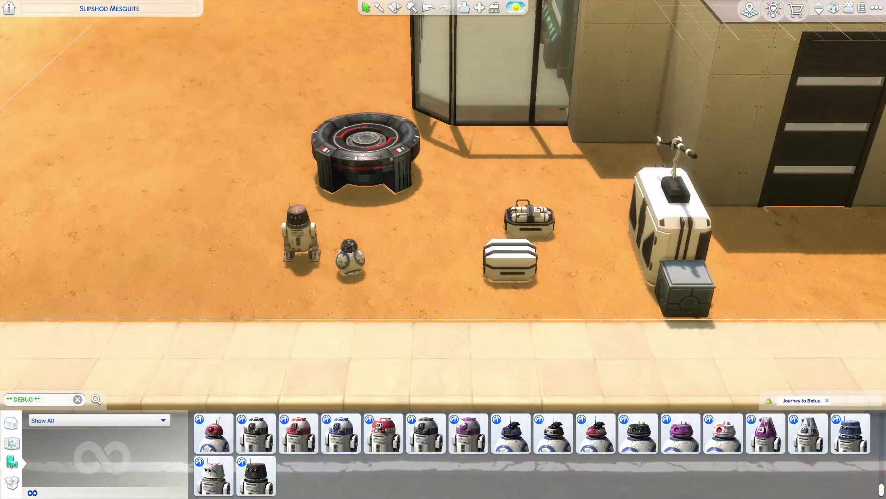
left_click(426, 433)
key("Escape")
scroll(623, 450, "up", 3)
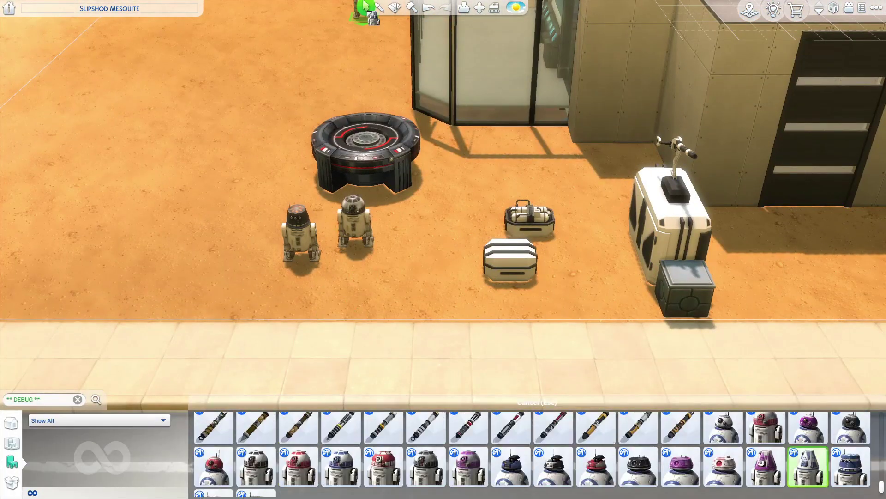
scroll(256, 455, "up", 1)
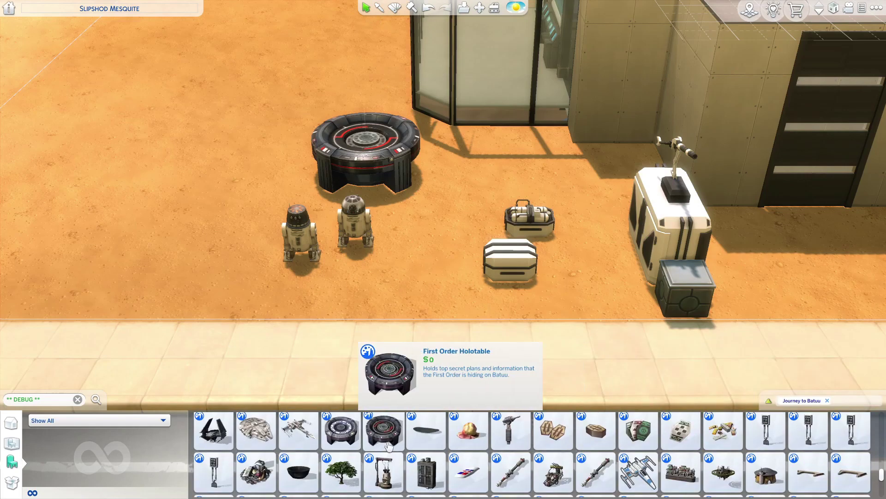
scroll(437, 284, "down", 3)
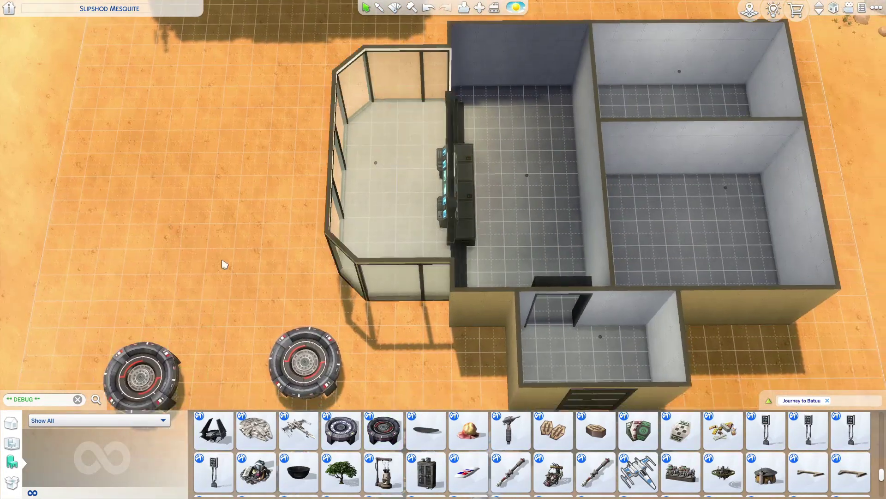
scroll(446, 326, "up", 5)
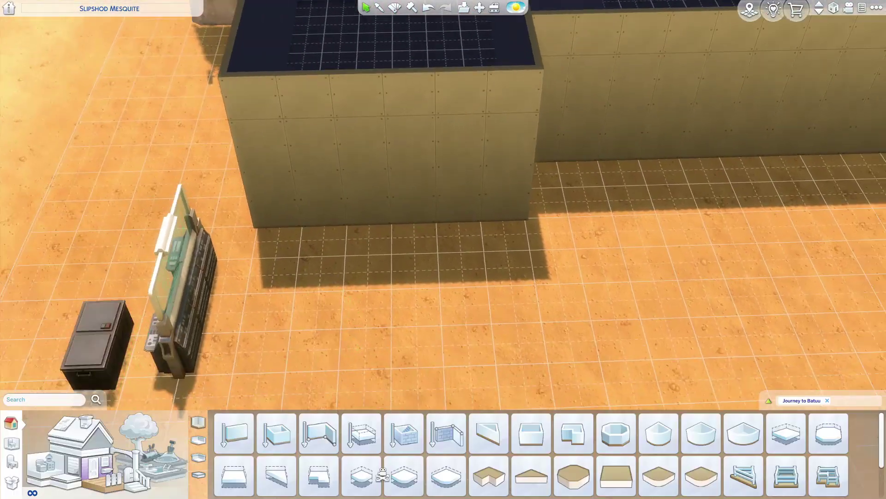
Step: Search for a display case and cancel it, then briefly start and cancel wall drawing
left_click(60, 399)
type("d")
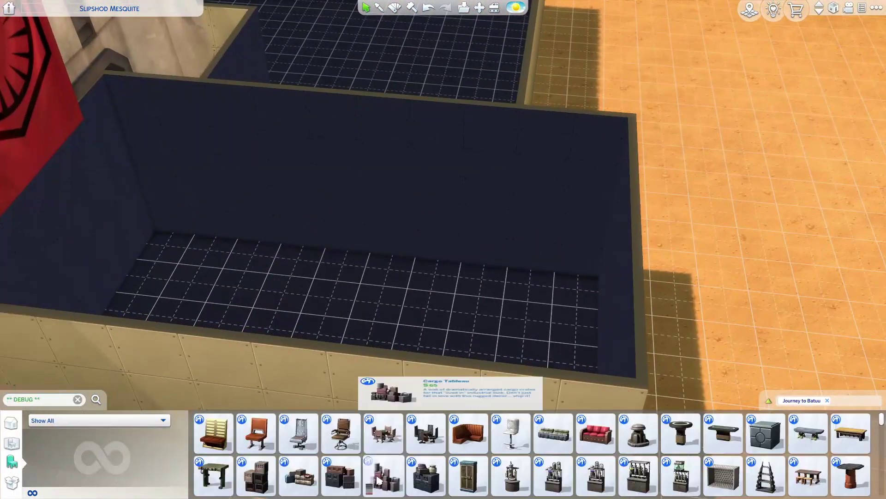
scroll(379, 481, "down", 3)
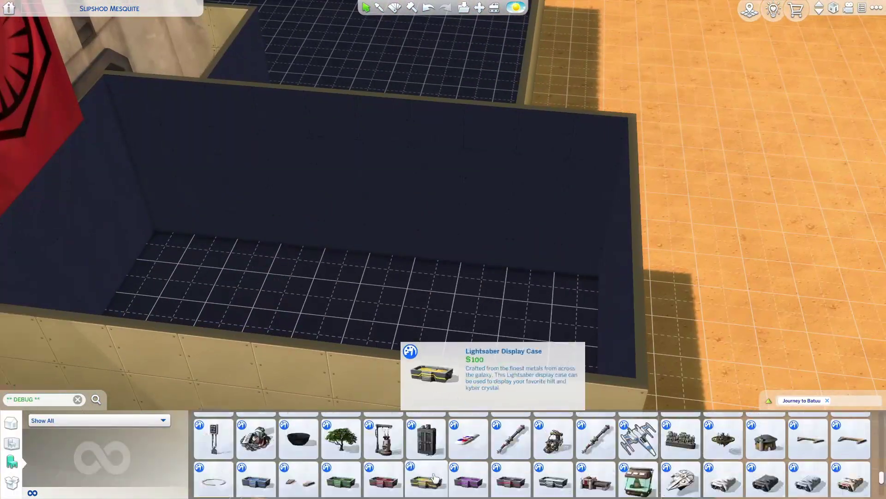
left_click(426, 424)
key("Escape")
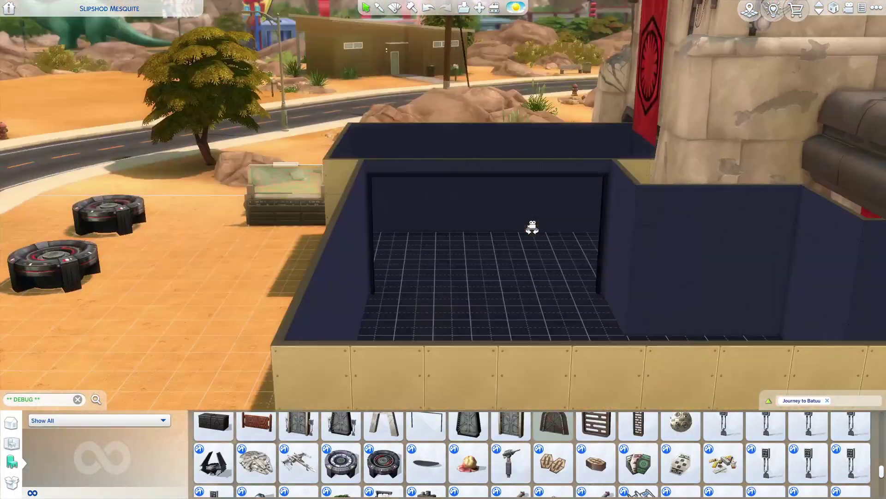
key("w")
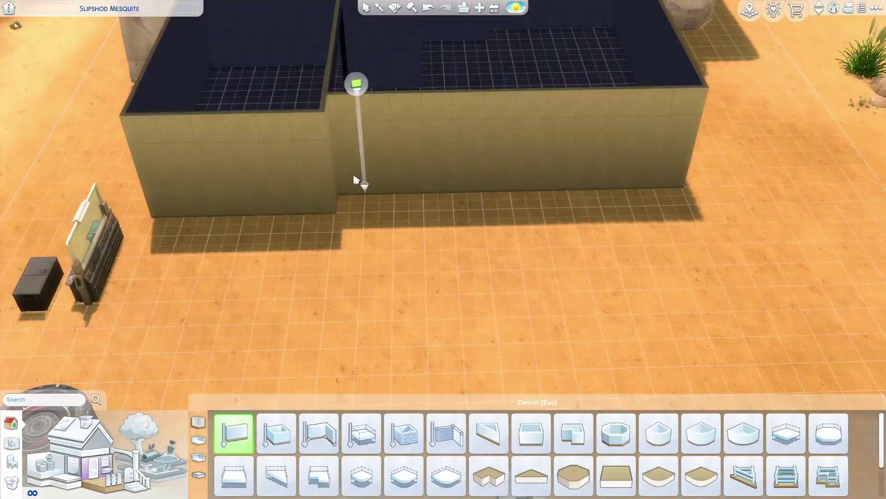
key("Escape")
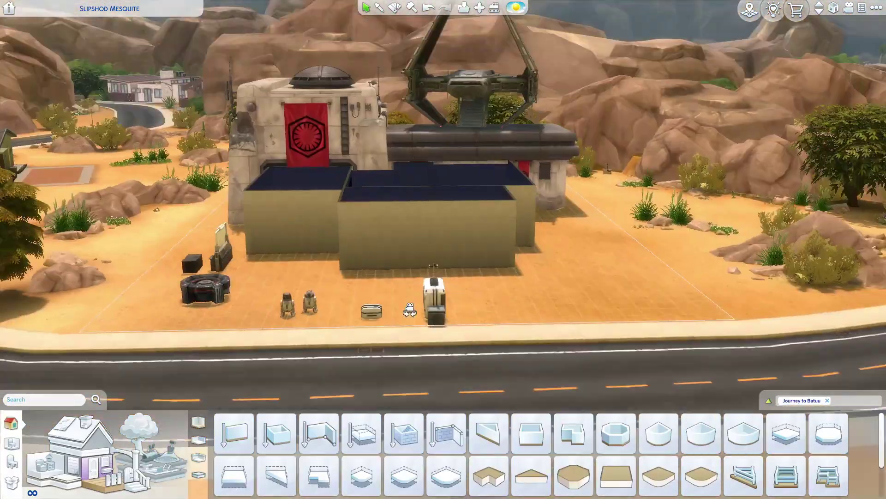
scroll(409, 311, "down", 3)
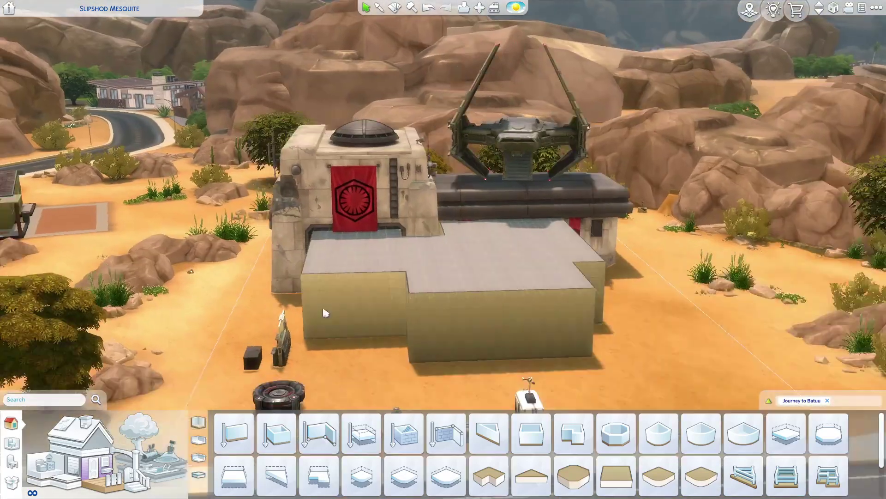
scroll(396, 234, "up", 5)
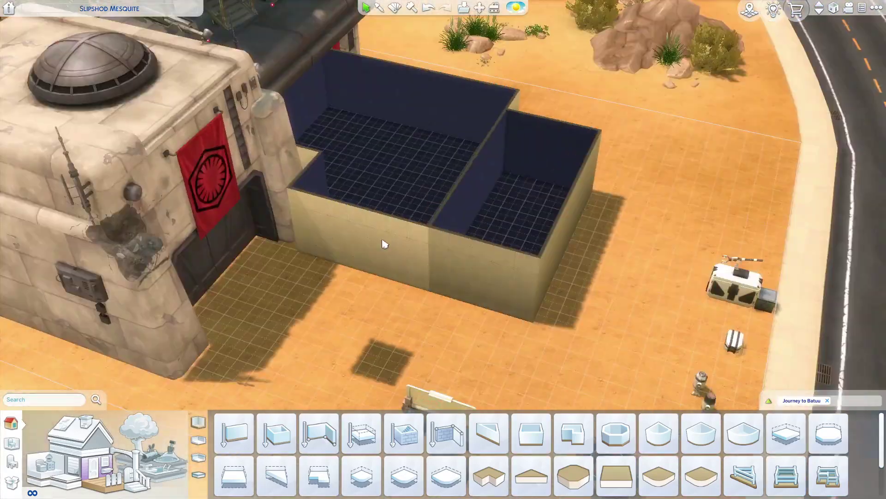
scroll(314, 243, "up", 3)
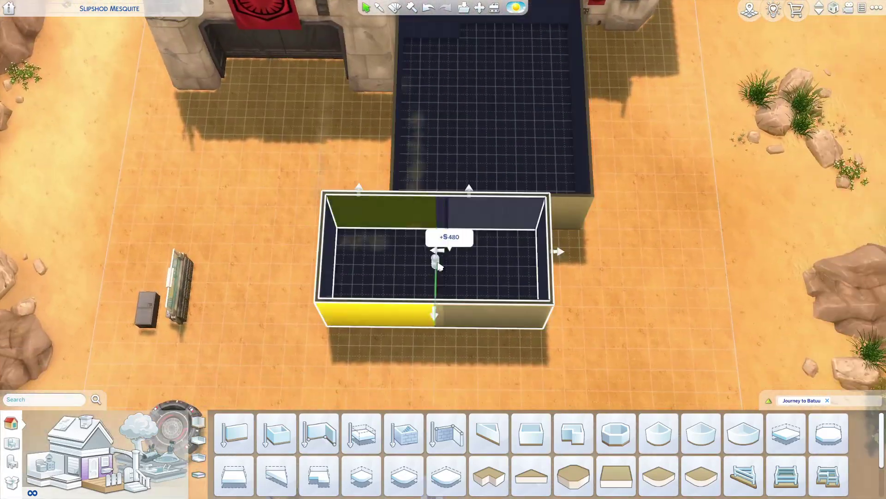
scroll(350, 246, "up", 3)
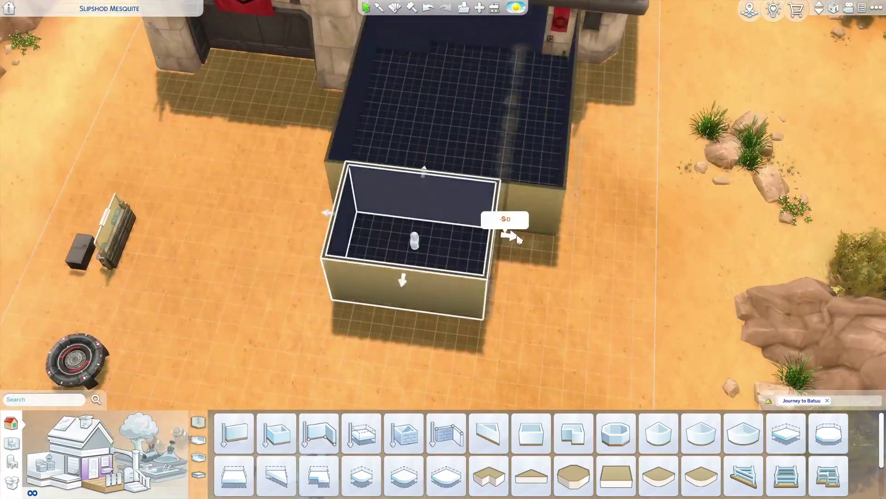
scroll(518, 239, "up", 3)
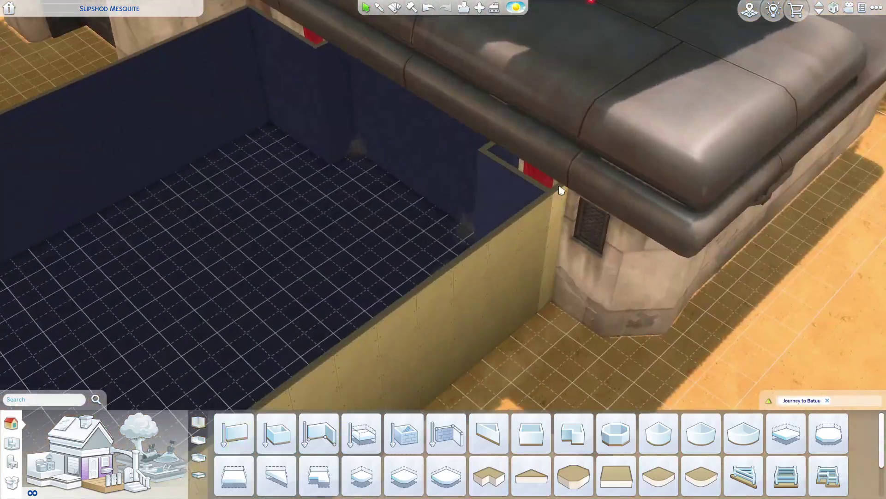
scroll(574, 367, "down", 5)
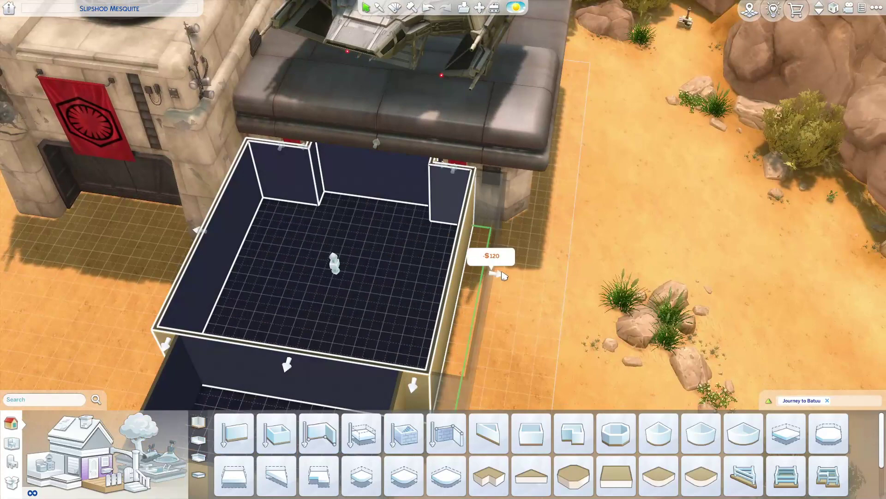
scroll(332, 253, "up", 3)
scroll(388, 263, "down", 4)
scroll(471, 292, "up", 4)
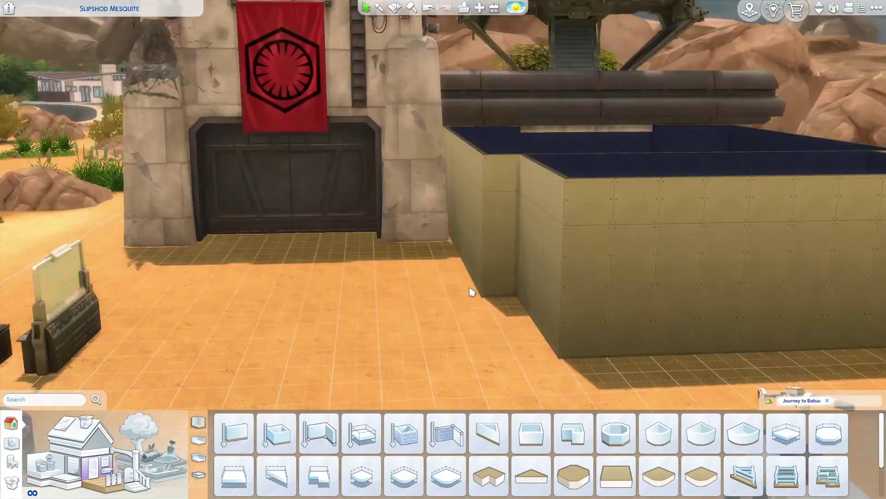
scroll(412, 318, "down", 2)
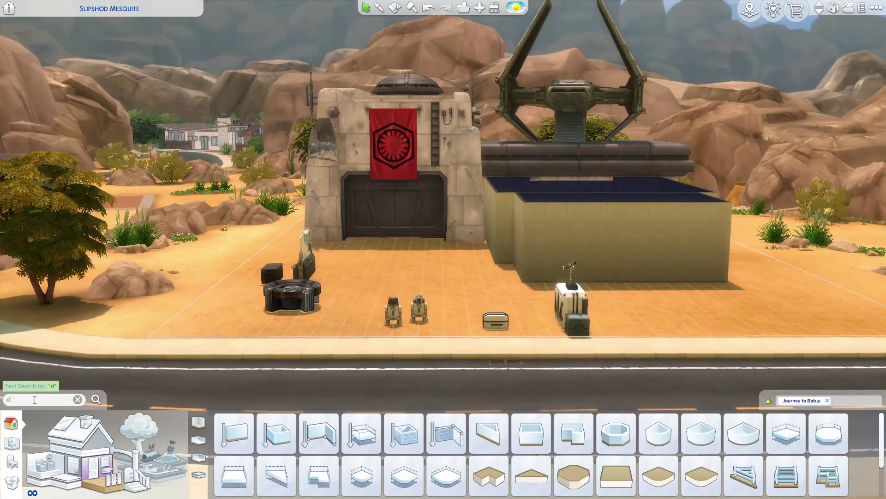
Step: Place the T-70 X-wing from the DEBUG catalog on the sand beside the building
left_click(35, 385)
scroll(588, 451, "down", 3)
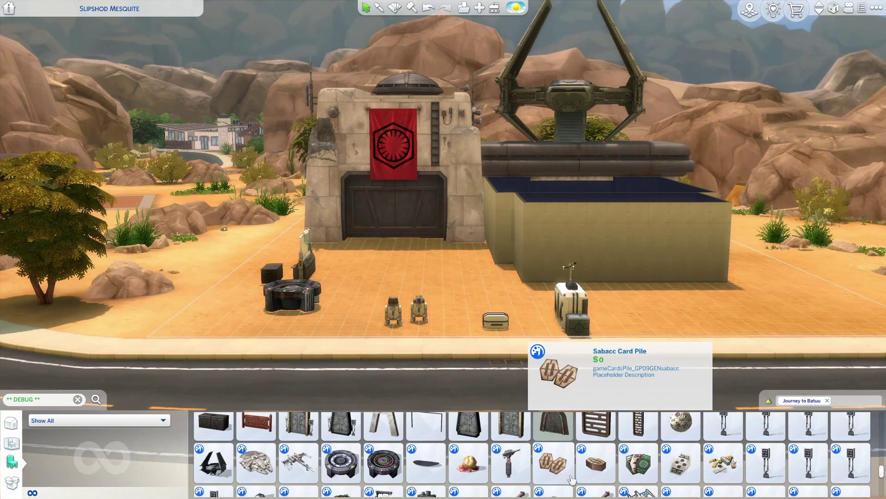
scroll(390, 486, "down", 3)
left_click(385, 433)
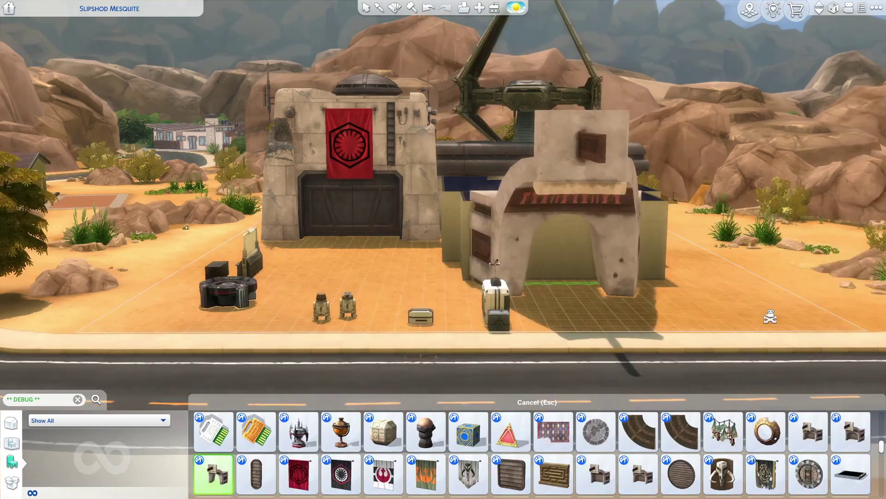
scroll(460, 444, "down", 3)
left_click(723, 478)
scroll(559, 327, "up", 3)
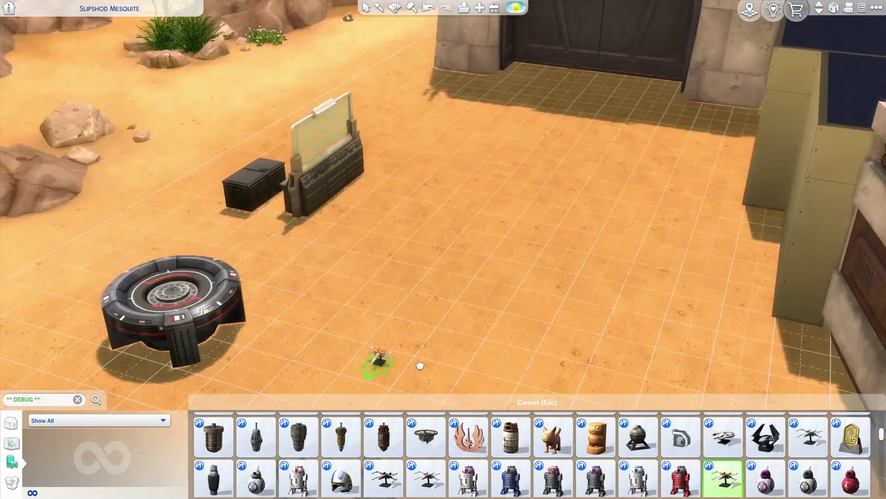
left_click(420, 366)
scroll(457, 450, "up", 1)
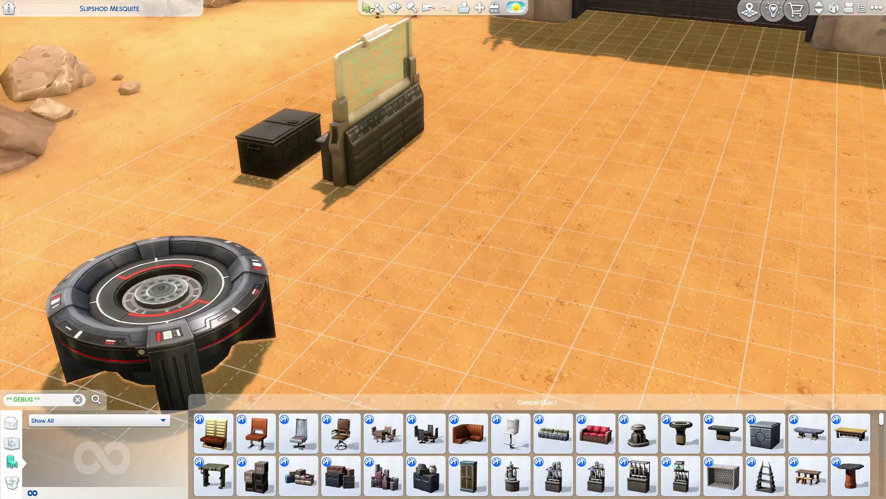
scroll(426, 474, "down", 1)
scroll(426, 475, "down", 2)
scroll(426, 474, "down", 2)
scroll(468, 338, "down", 3)
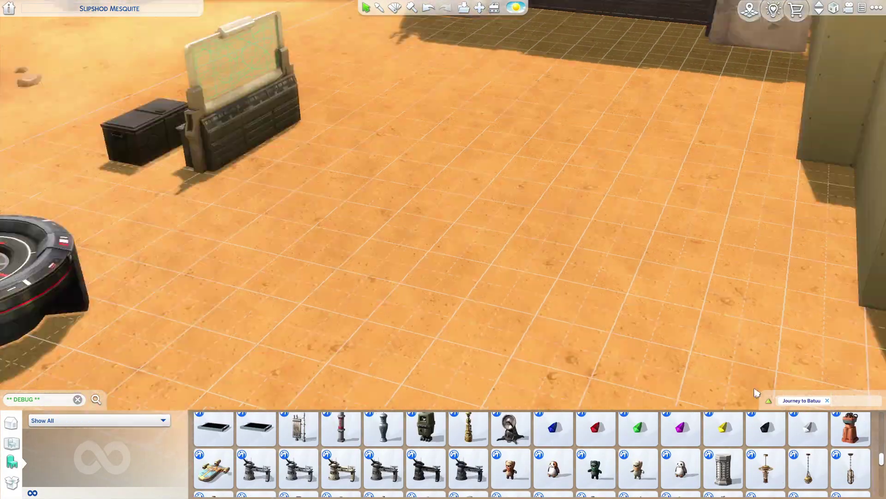
scroll(467, 338, "down", 3)
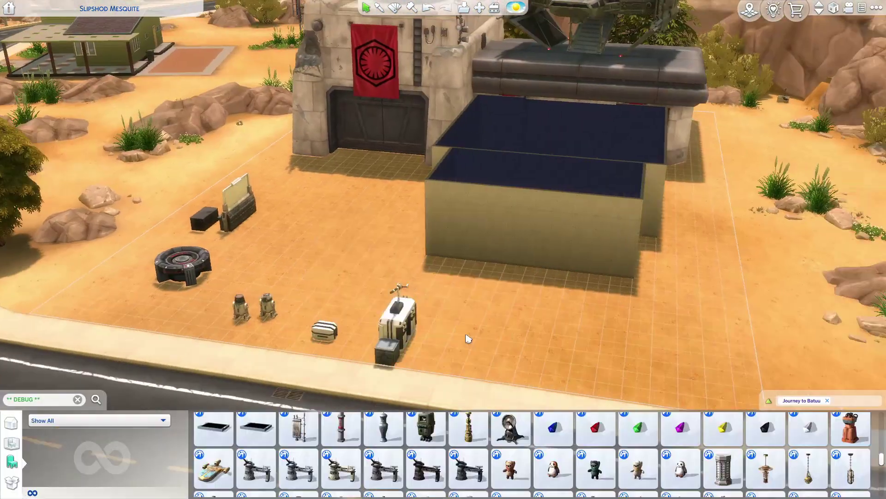
Step: Place a turret variant against the room wall, clear the door filter, and pick another DEBUG object
left_click(256, 469)
scroll(475, 291, "up", 3)
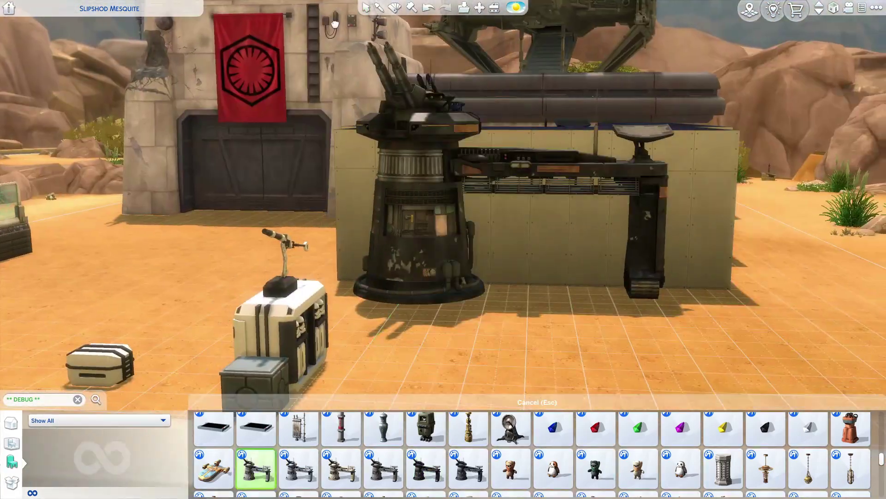
scroll(492, 263, "down", 3)
left_click(341, 469)
scroll(492, 263, "up", 3)
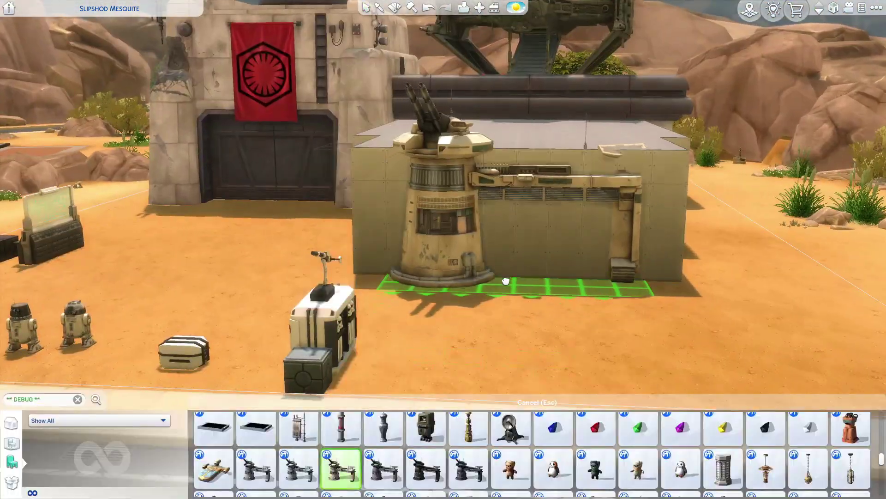
left_click(506, 281)
scroll(540, 287, "down", 3)
scroll(540, 287, "up", 3)
scroll(380, 478, "down", 2)
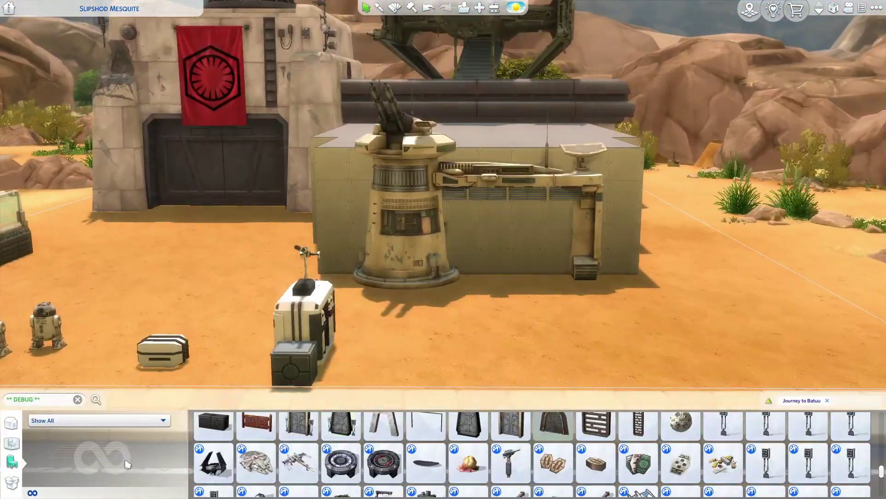
left_click(827, 400)
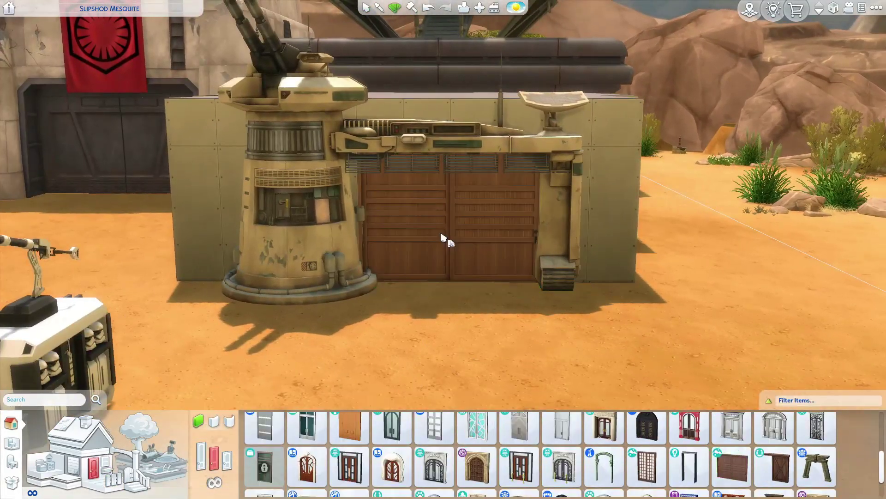
scroll(542, 335, "down", 3)
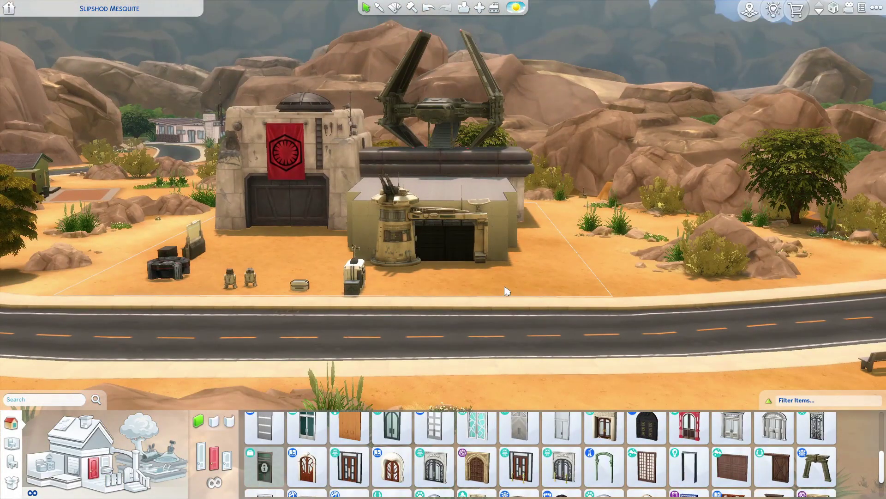
scroll(461, 322, "up", 3)
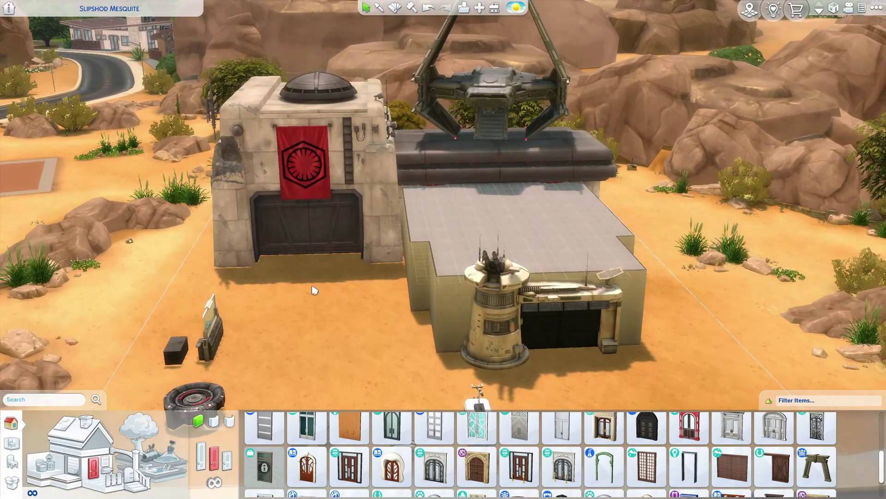
scroll(313, 290, "down", 3)
type("debug")
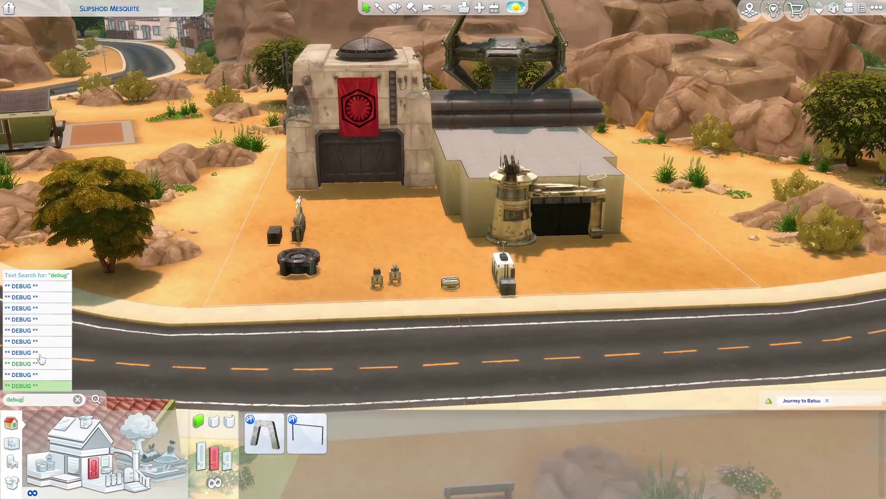
left_click(60, 386)
scroll(586, 347, "up", 5)
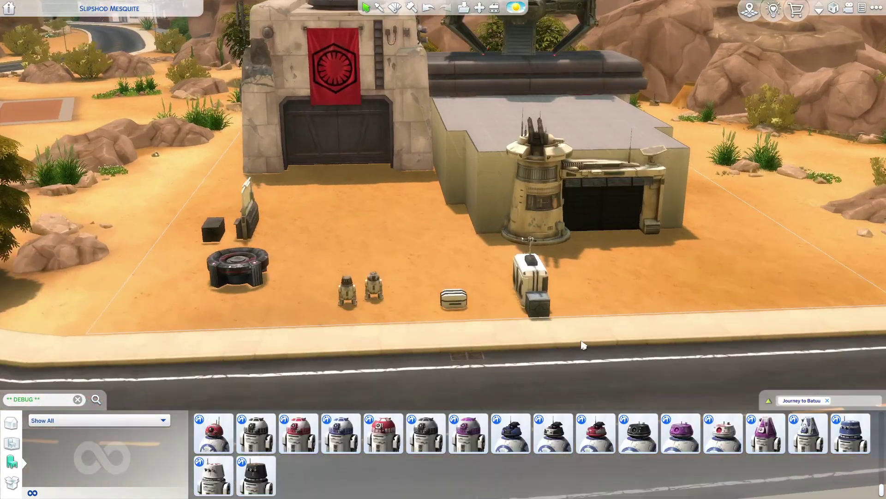
scroll(485, 291, "down", 3)
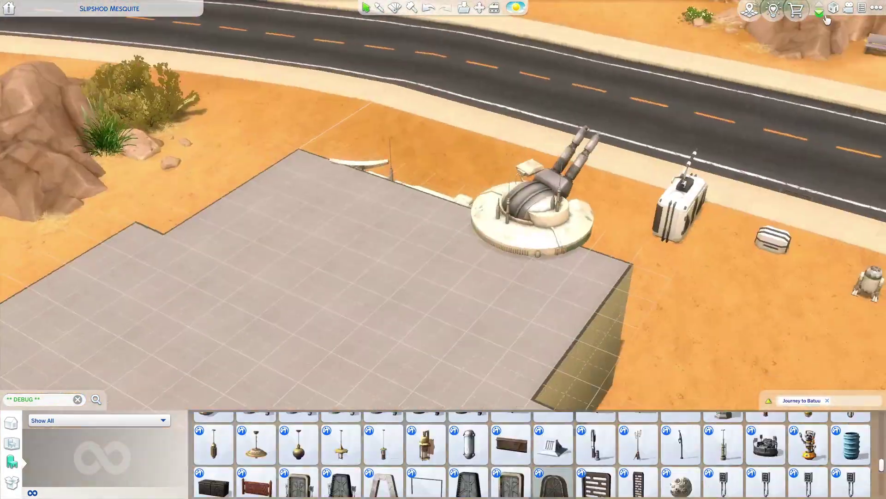
scroll(522, 320, "up", 3)
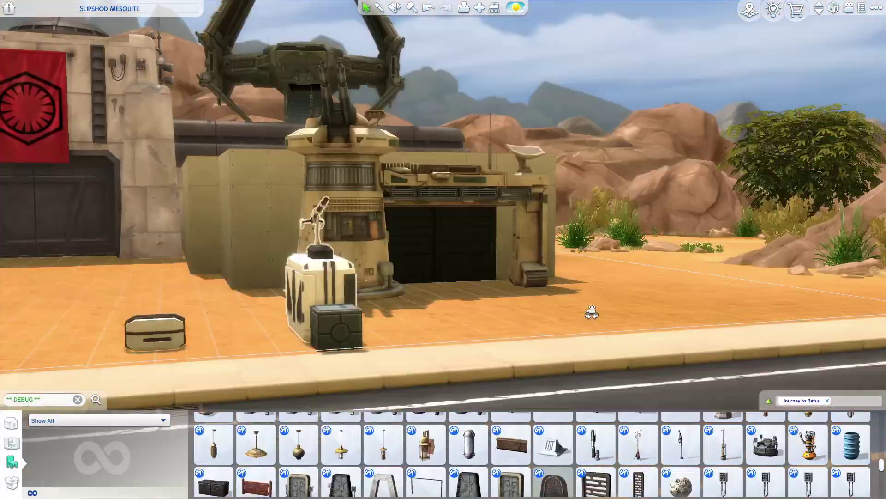
left_click(723, 483)
scroll(272, 297, "down", 3)
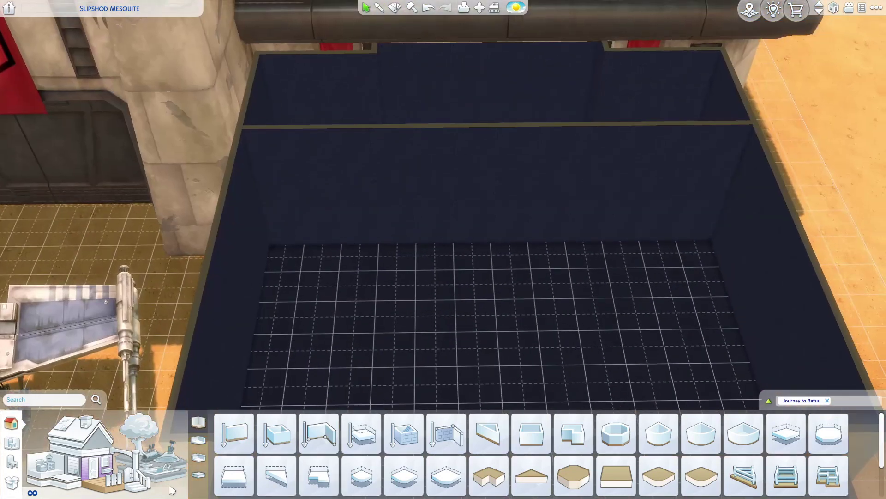
Step: Place a black steel column beside the stair platform, then pick a glass window for the back wall
left_click(131, 482)
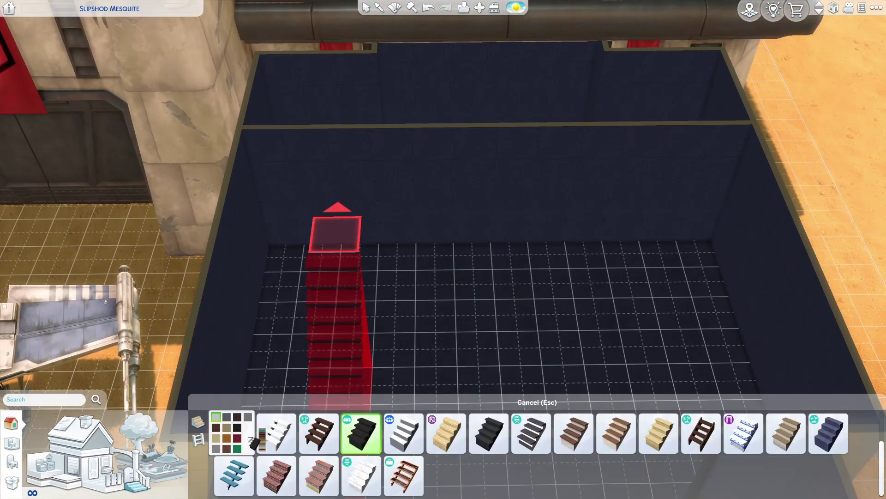
left_click(128, 457)
left_click(139, 463)
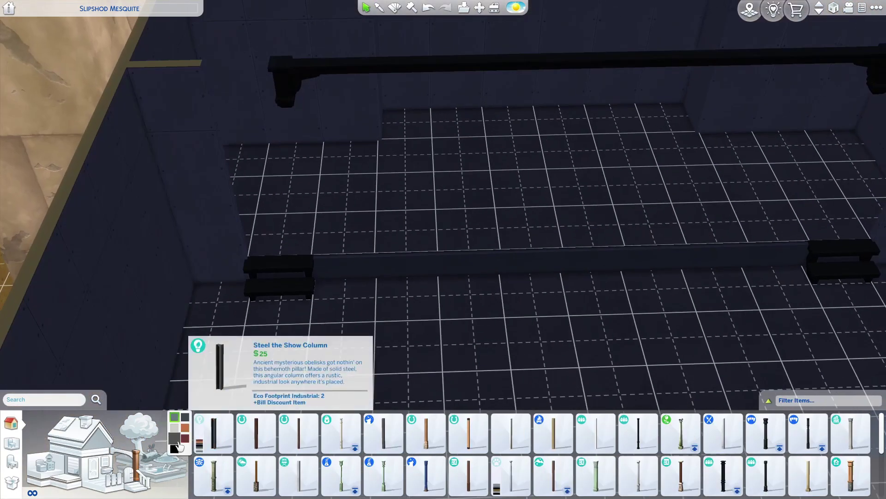
scroll(697, 471, "down", 5)
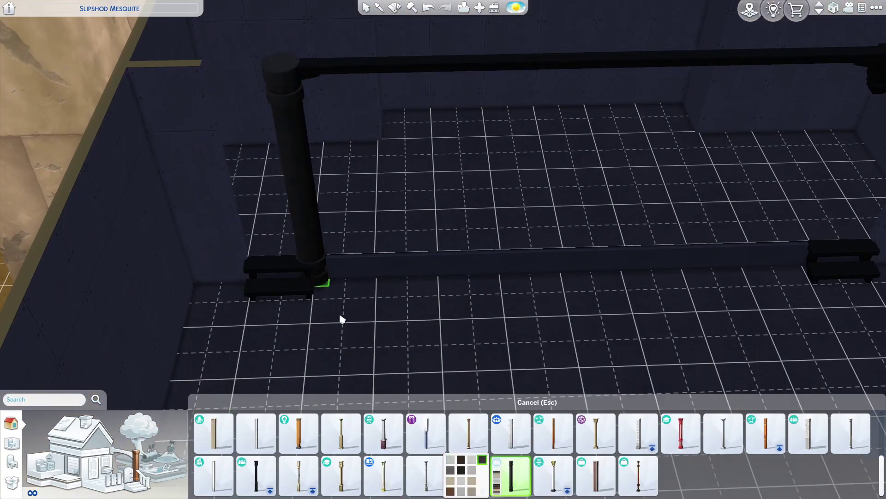
left_click(751, 279)
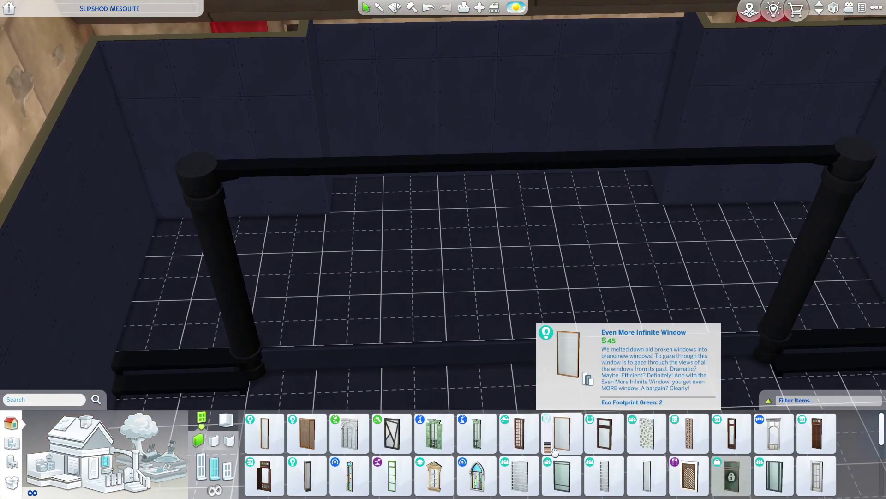
left_click(561, 432)
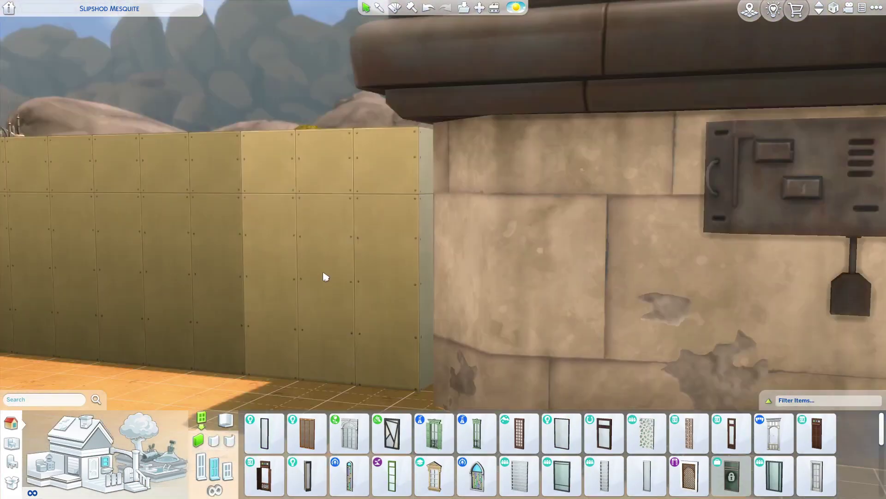
Step: Paint the navy room block's walls with the sparkly dark navy wall pattern
key("w")
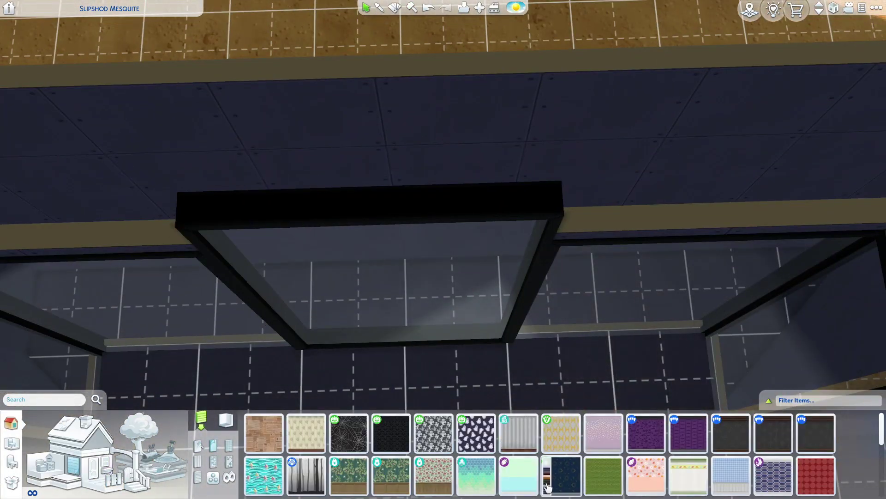
scroll(624, 443, "up", 2)
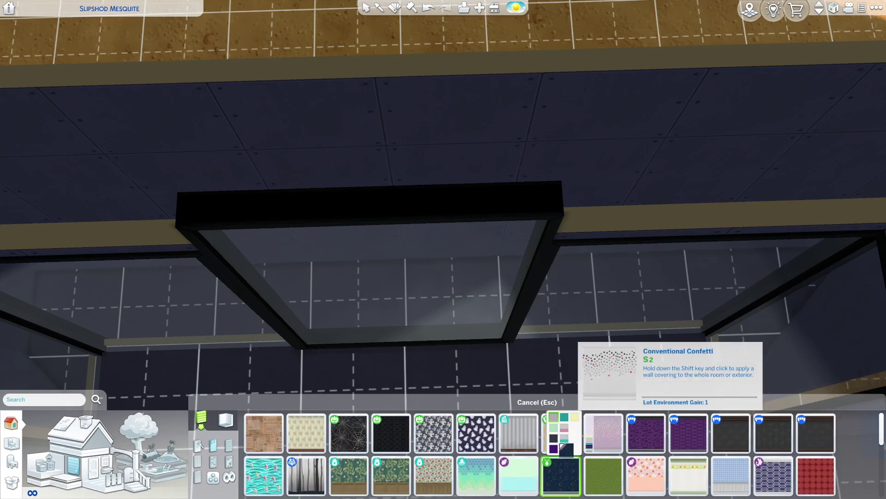
left_click(604, 433)
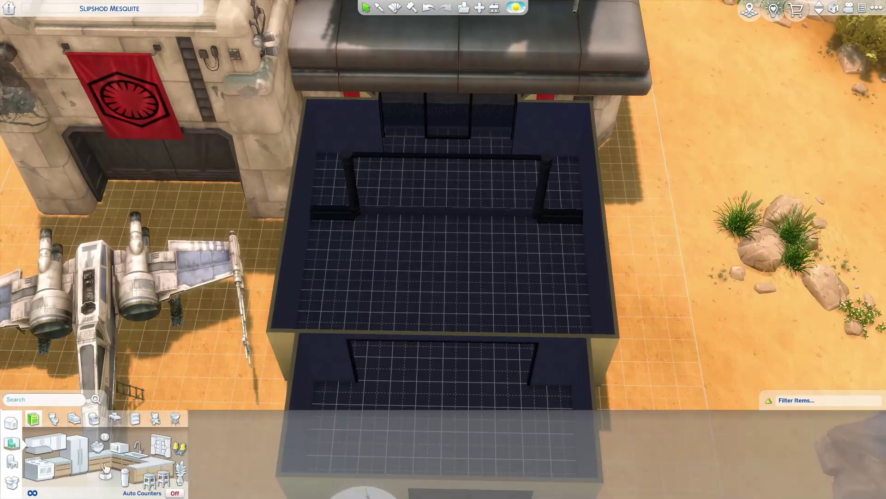
scroll(454, 178, "up", 3)
scroll(440, 273, "up", 3)
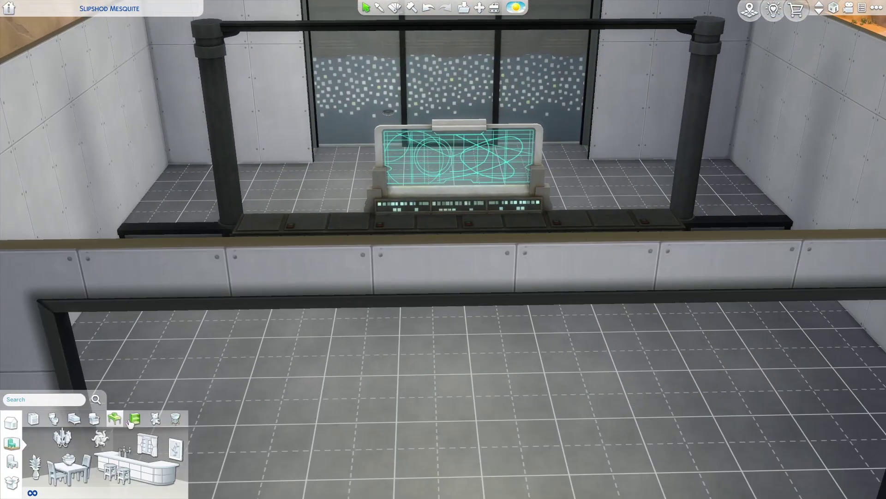
Step: Set glass desks in two rows facing the console, then clear the Journey to Batuu filter to show all chairs
left_click(133, 420)
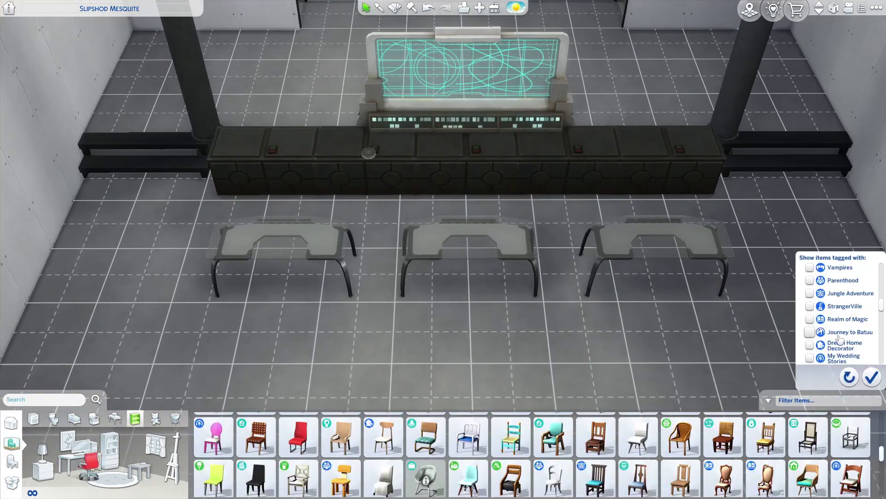
left_click(828, 401)
scroll(554, 465, "down", 2)
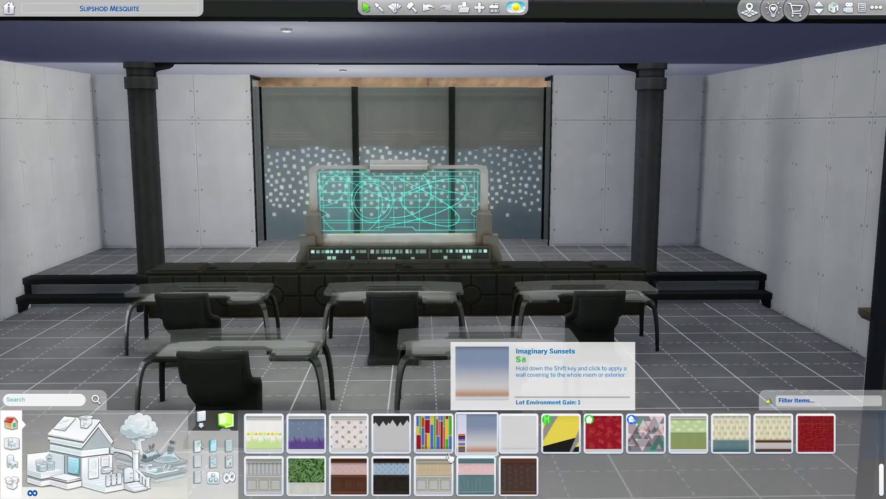
Step: Place a Journey to Batuu weapons crate against the armory wall
left_click(463, 485)
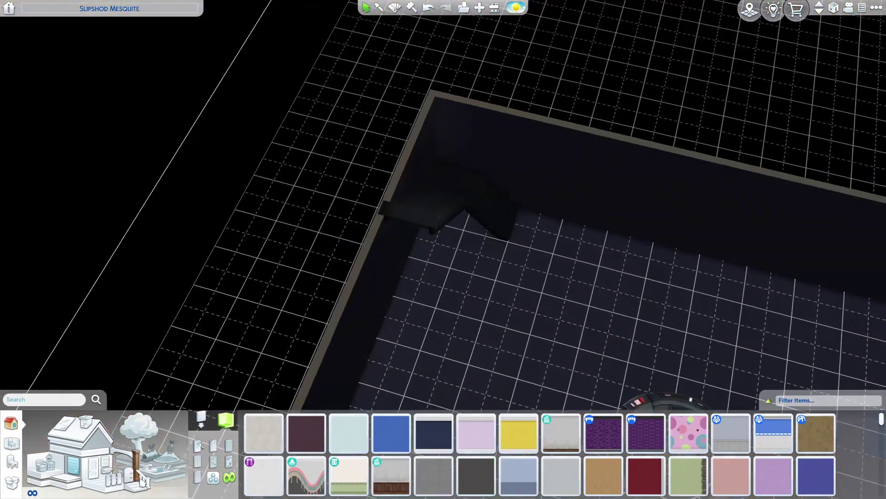
scroll(462, 483, "down", 1)
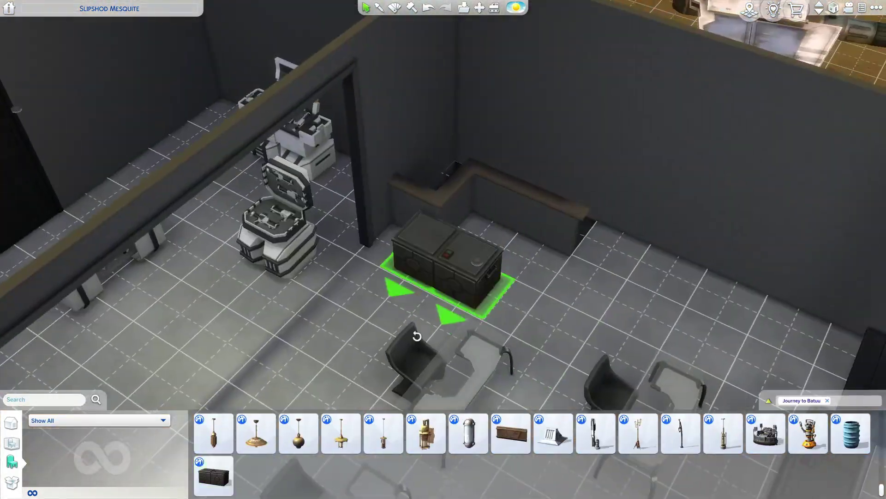
left_click(417, 337, "shift")
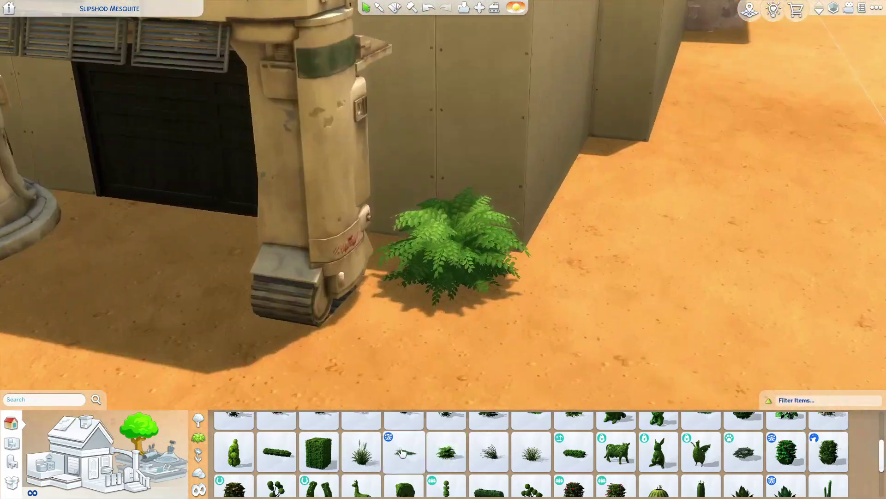
Step: Plant an agave and a grass clump around the turret tower's base
left_click(403, 453)
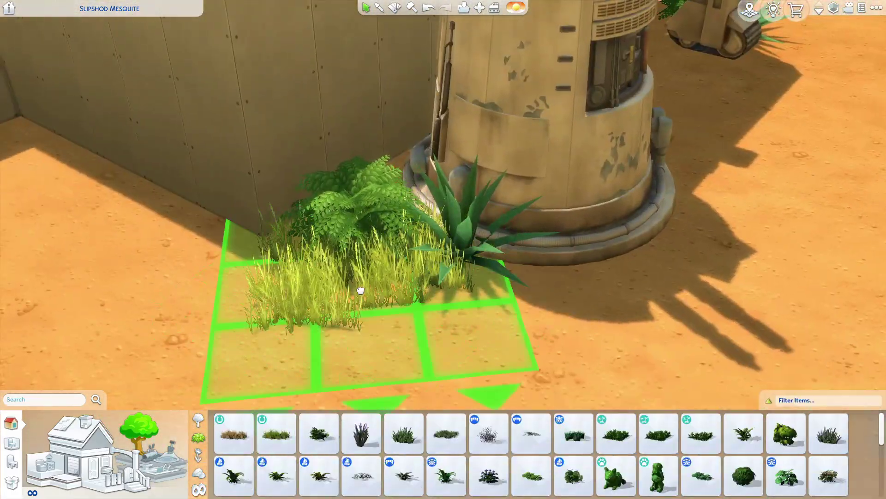
left_click(671, 228)
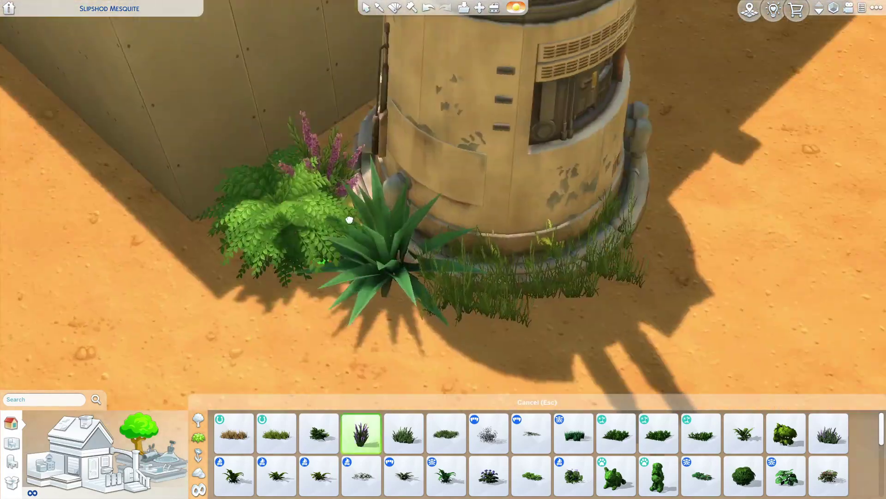
left_click(350, 220)
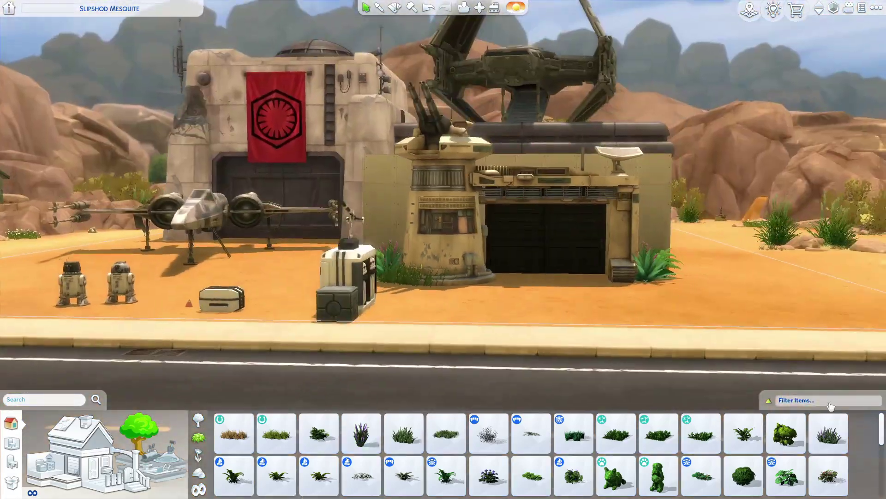
left_click(230, 477)
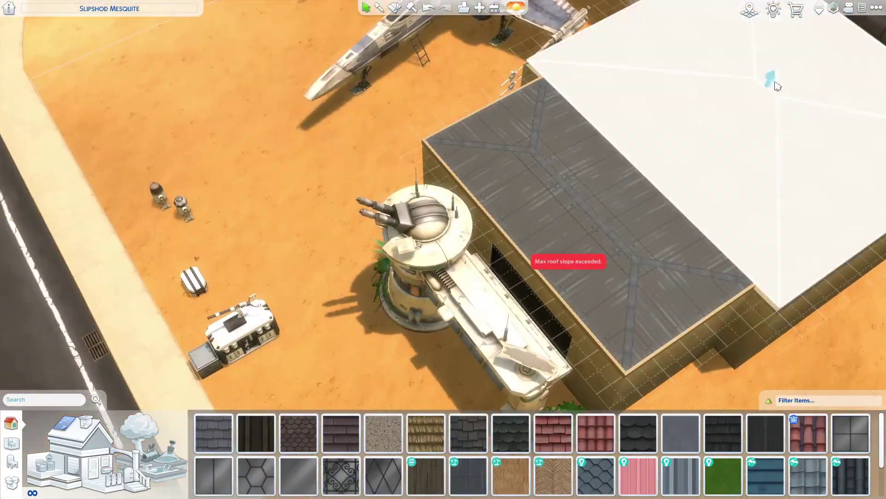
Step: Select the room block's roof and orbit around the building's sides
left_click(640, 266)
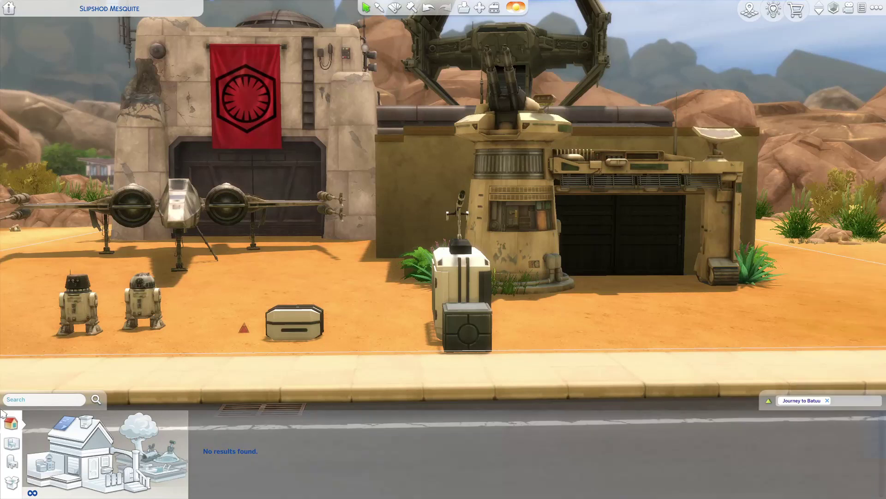
scroll(326, 471, "down", 1)
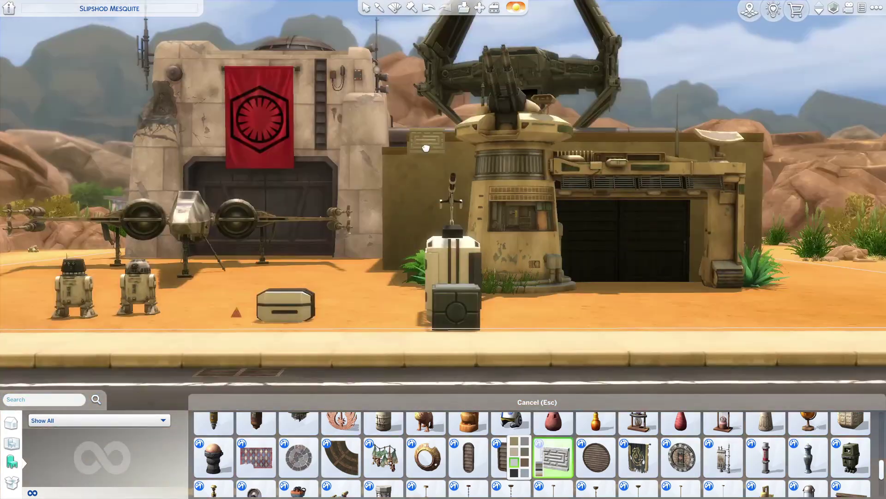
scroll(436, 145, "up", 2)
scroll(538, 349, "down", 3)
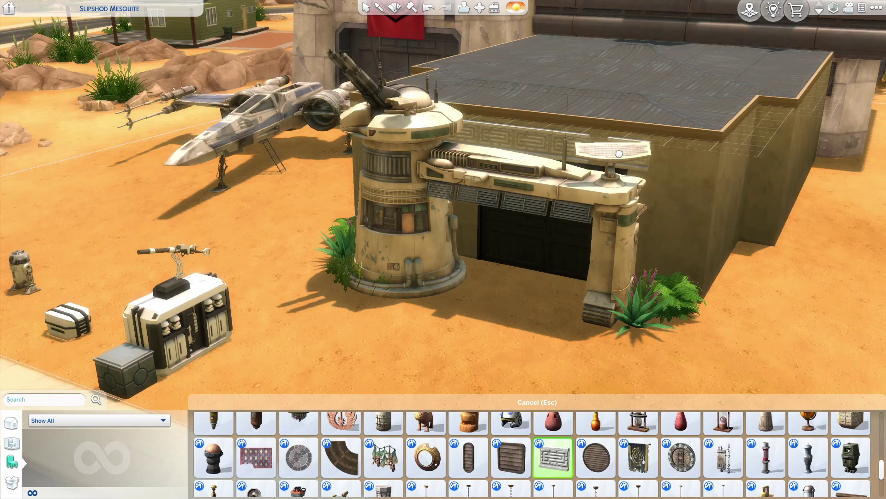
key("e")
key("e")
scroll(550, 385, "up", 3)
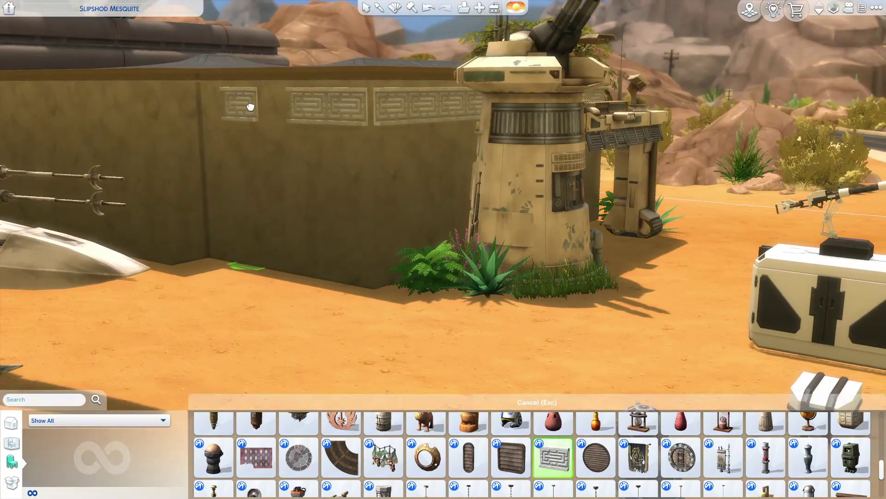
key("e")
scroll(623, 206, "up", 2)
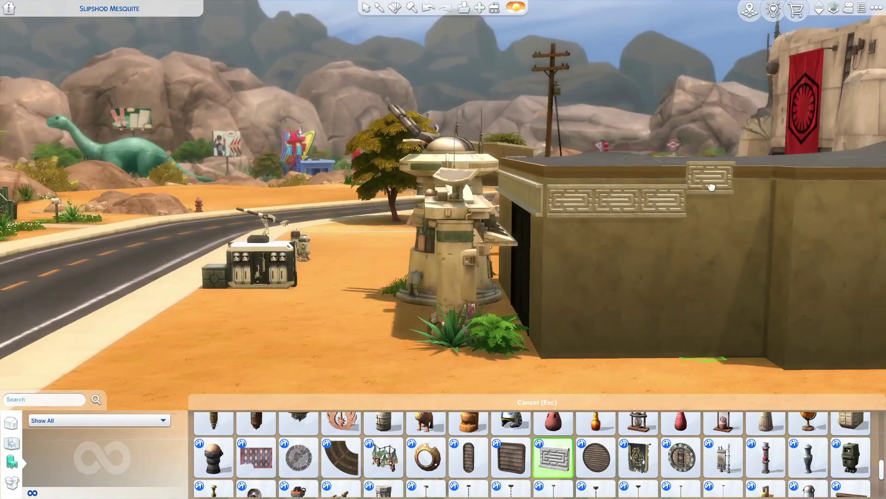
Step: Place a sandy stone pillar at the building's front corner
left_click(11, 422)
left_click(134, 472)
key("e")
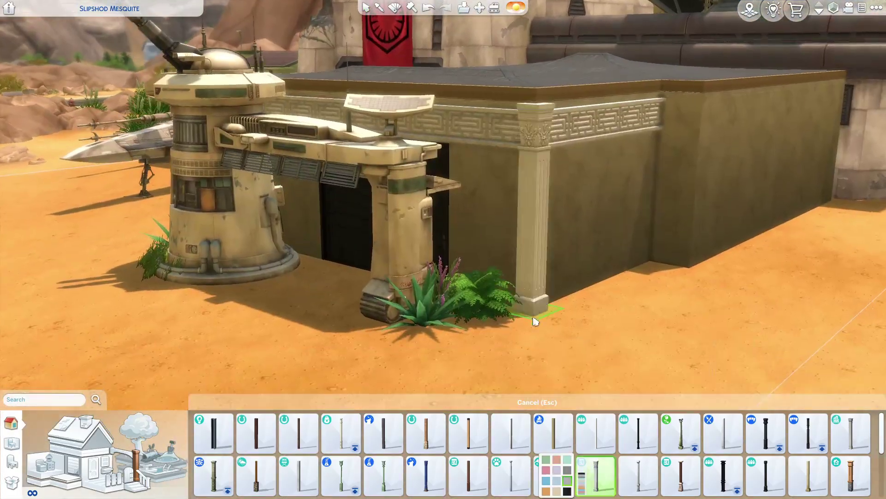
scroll(516, 482, "down", 1)
left_click(468, 433)
key("e")
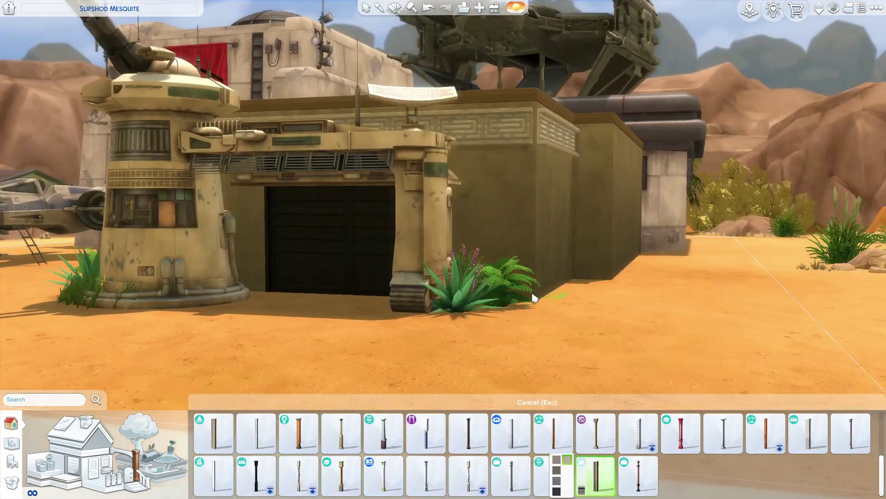
key("e")
key("e")
scroll(573, 355, "down", 2)
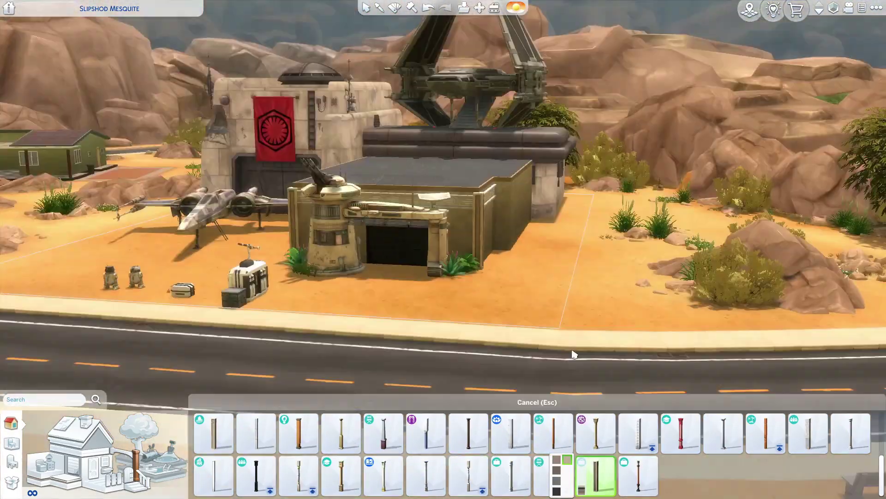
key("e")
key("e")
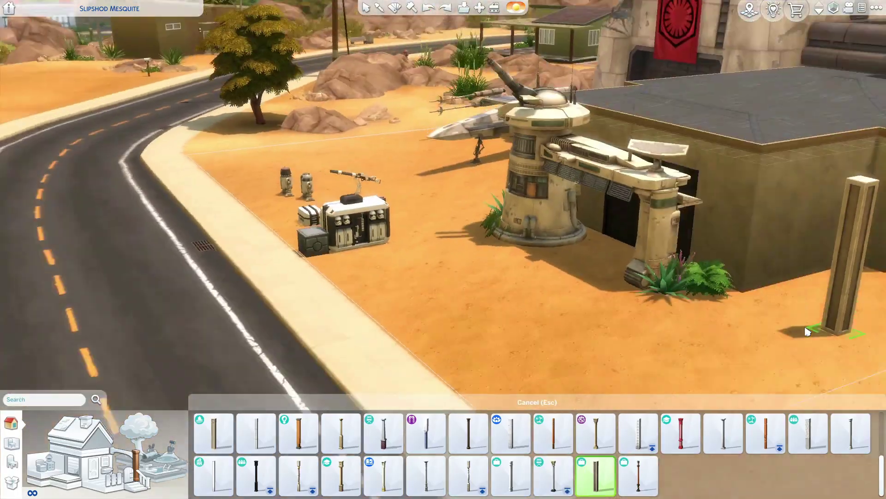
scroll(203, 302, "up", 2)
key("e")
key("Escape")
scroll(488, 291, "down", 4)
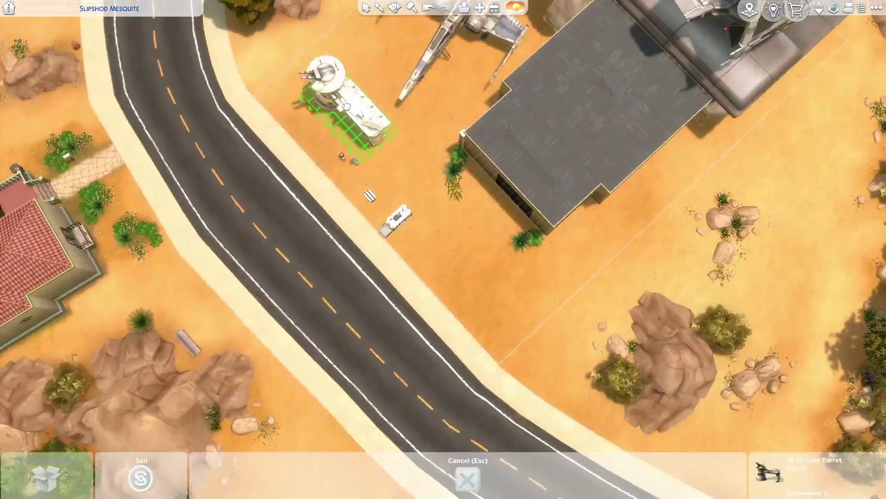
scroll(395, 283, "down", 4)
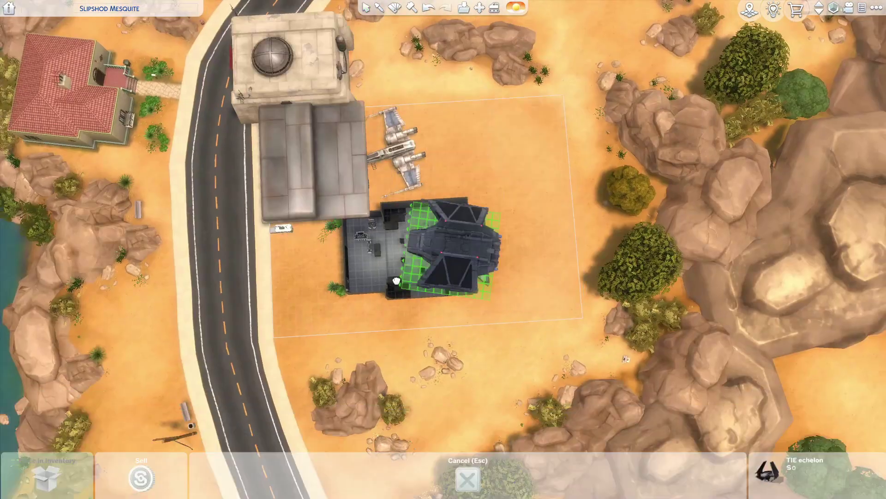
scroll(569, 252, "up", 4)
Step: Move the middle room beside the glass section, then pick up the TIE echelon
left_click(646, 256)
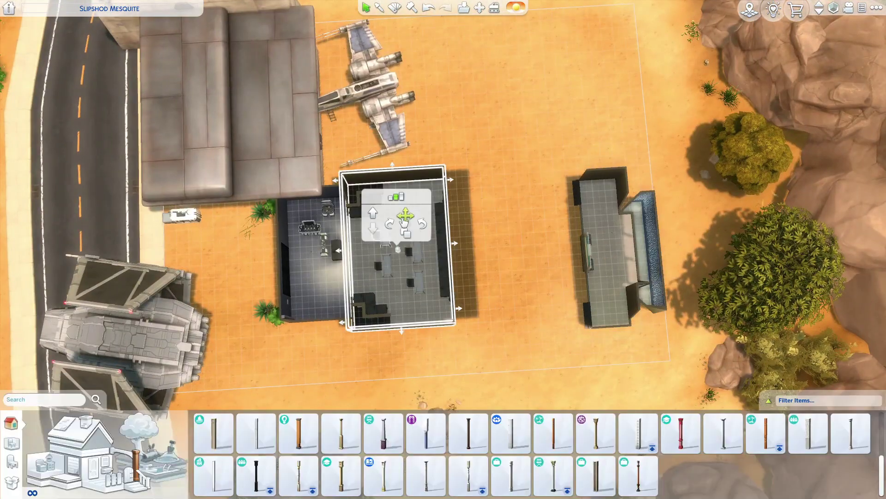
left_click(402, 264)
left_click(481, 365)
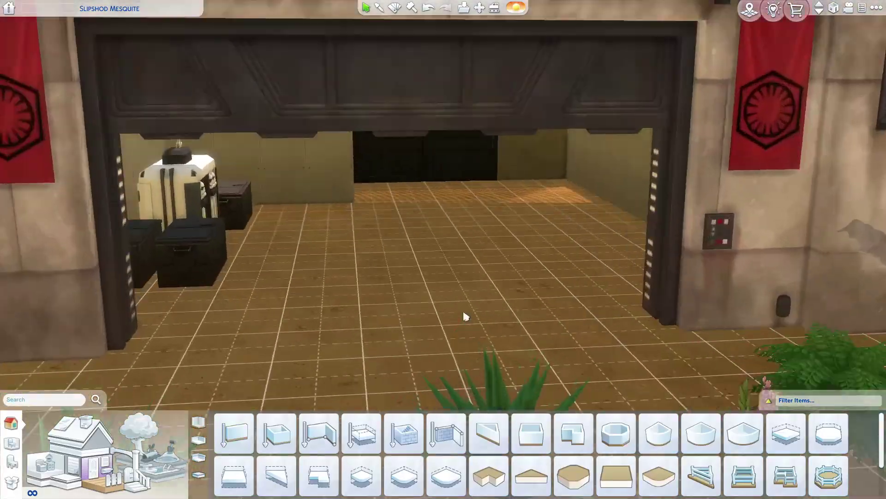
scroll(463, 317, "down", 5)
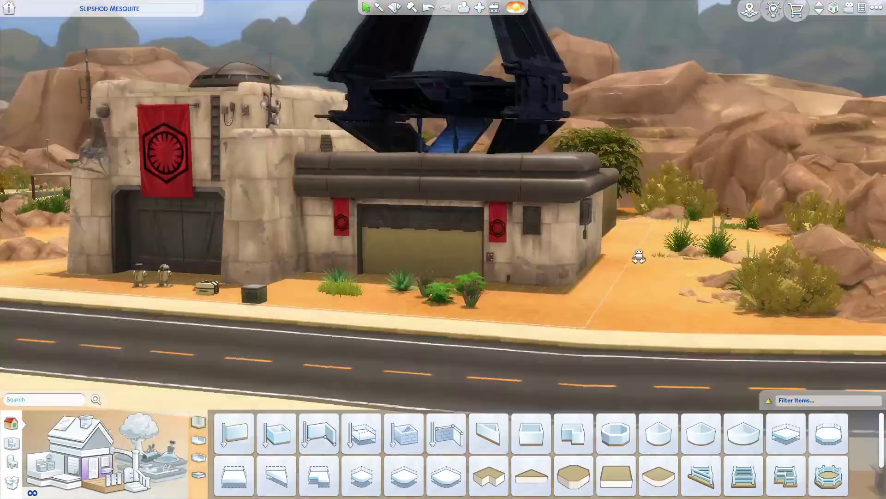
left_click(444, 118)
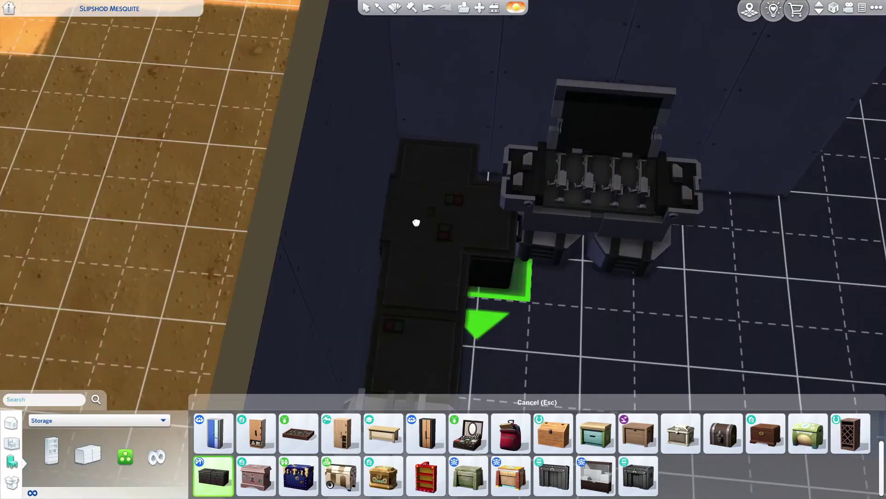
Step: Place a supply crate and set the heavy weapons crates between the supply crates
left_click(508, 285)
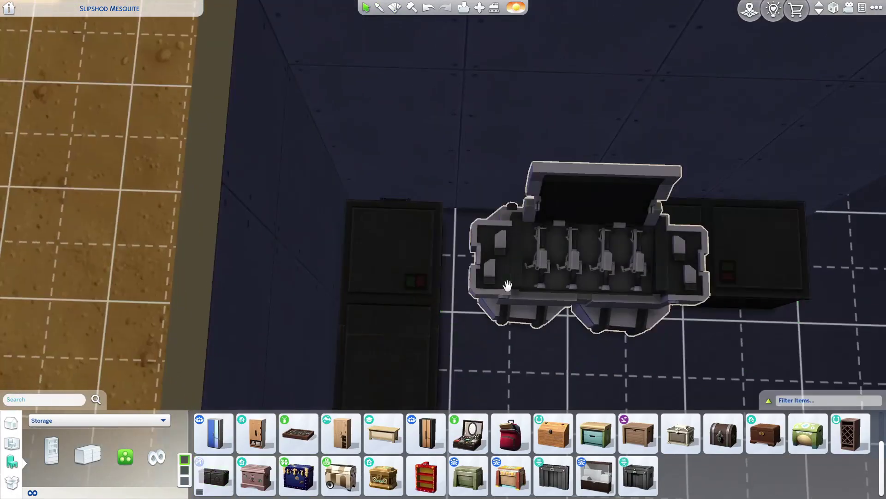
left_click(509, 260)
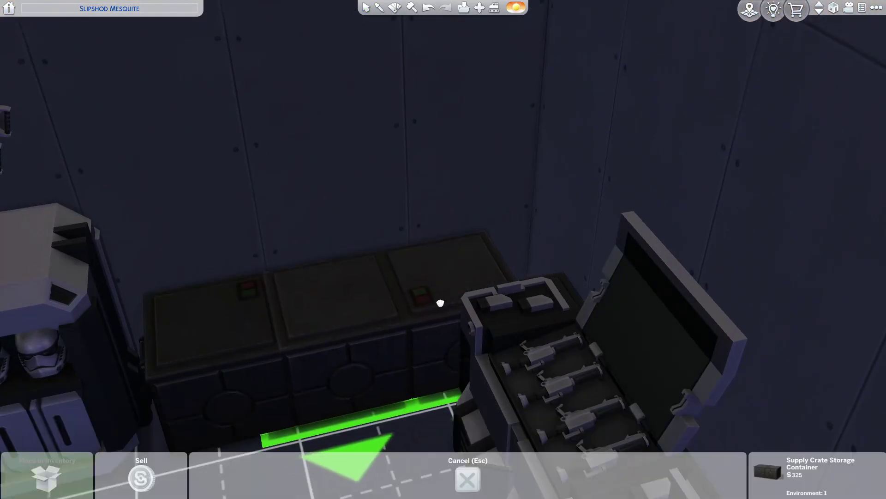
left_click(440, 303)
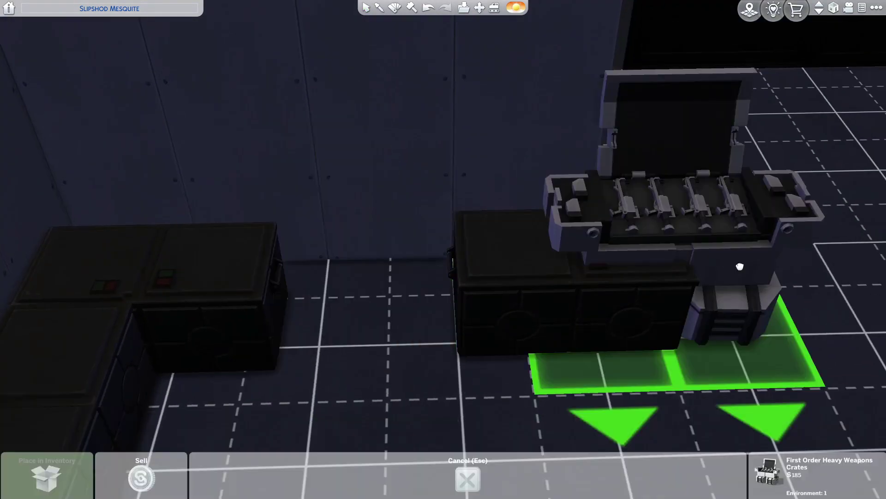
left_click(460, 274)
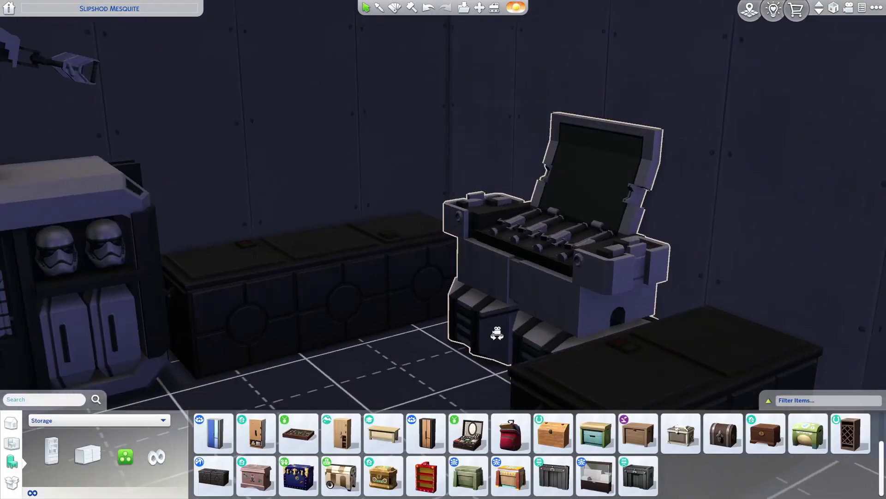
Step: Filter to Star Wars pack items and place a generator outside the armory
left_click(796, 400)
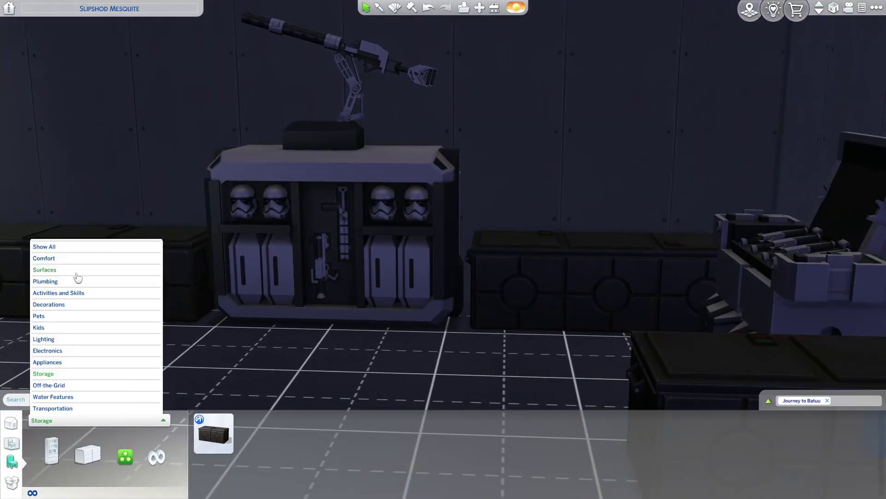
left_click(736, 460)
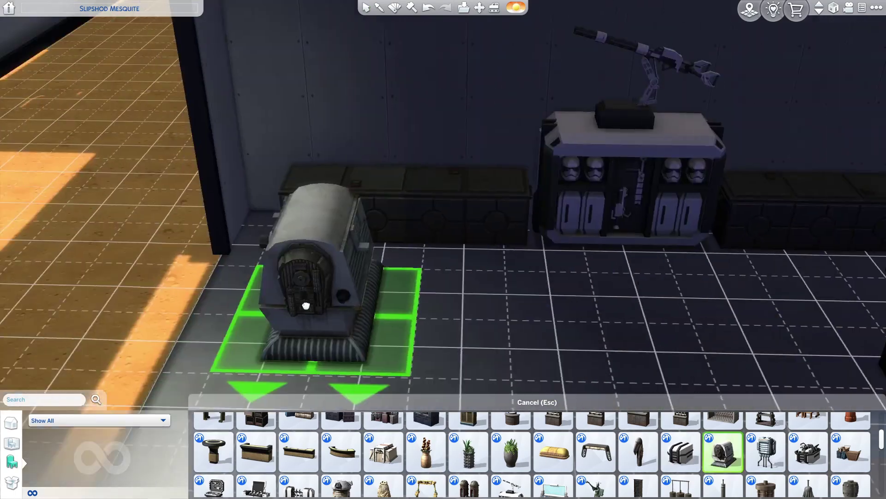
left_click(766, 451)
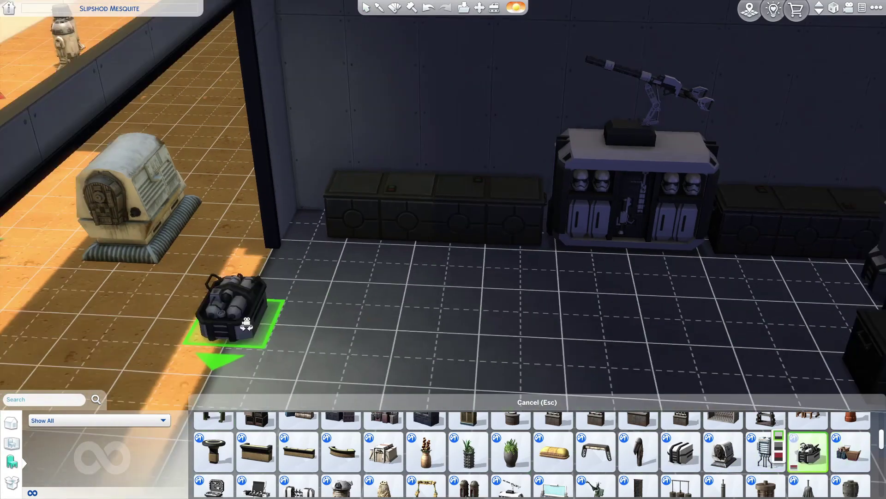
left_click(237, 307)
scroll(257, 450, "down", 1)
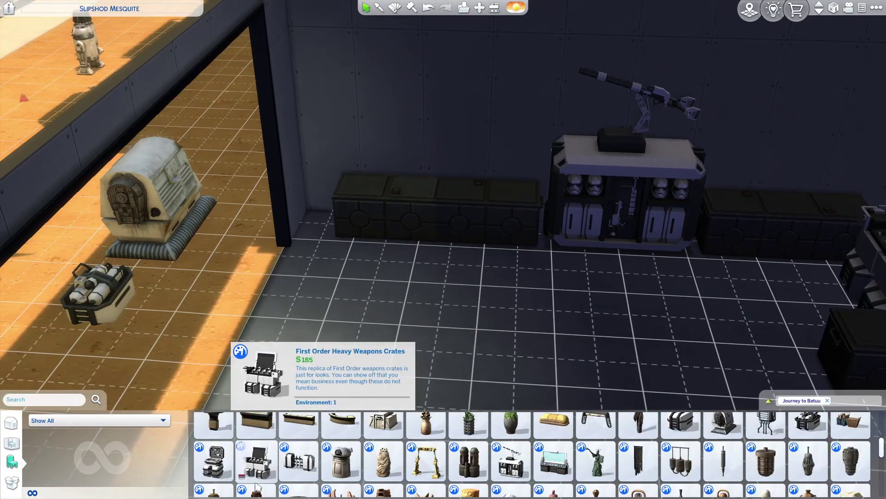
Step: Place a weapons rack on the armory floor and pick the grey column item
left_click(300, 457)
left_click(392, 302)
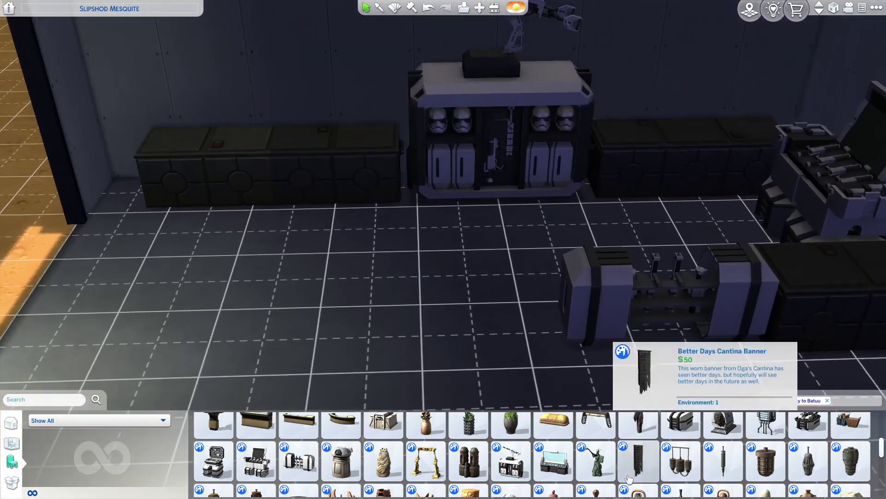
left_click(637, 437)
scroll(300, 457, "down", 2)
left_click(382, 437)
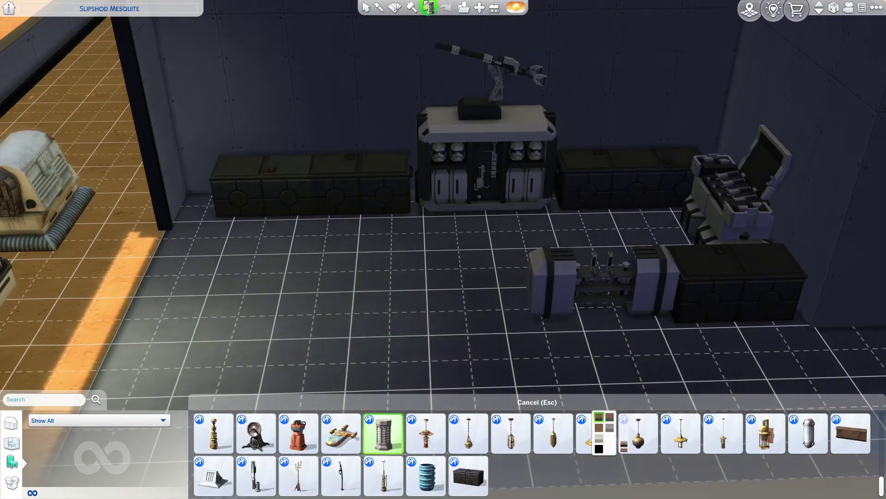
scroll(760, 457, "up", 5)
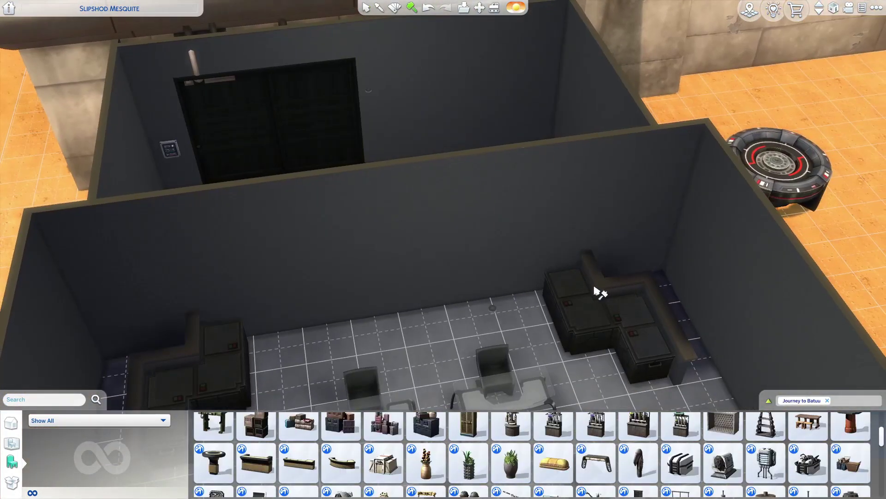
scroll(673, 324, "down", 3)
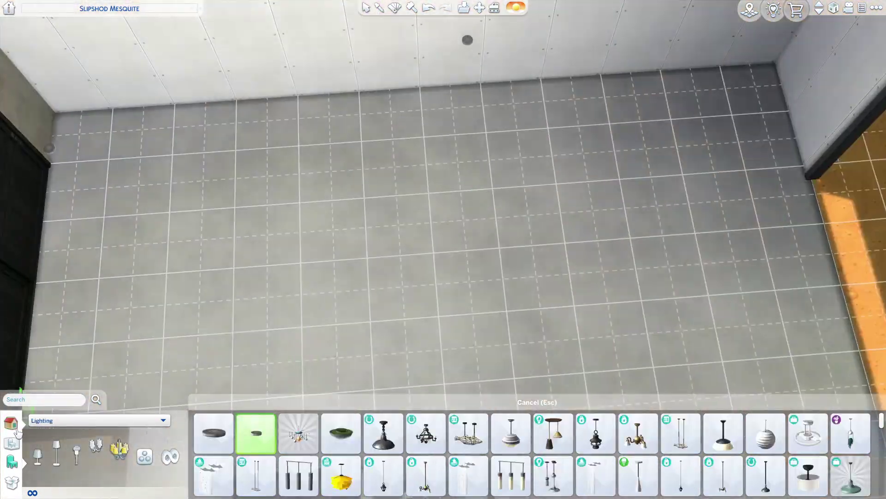
Step: Preview the Starstruck tile and a light marble tile on the armory floor
left_click(17, 431)
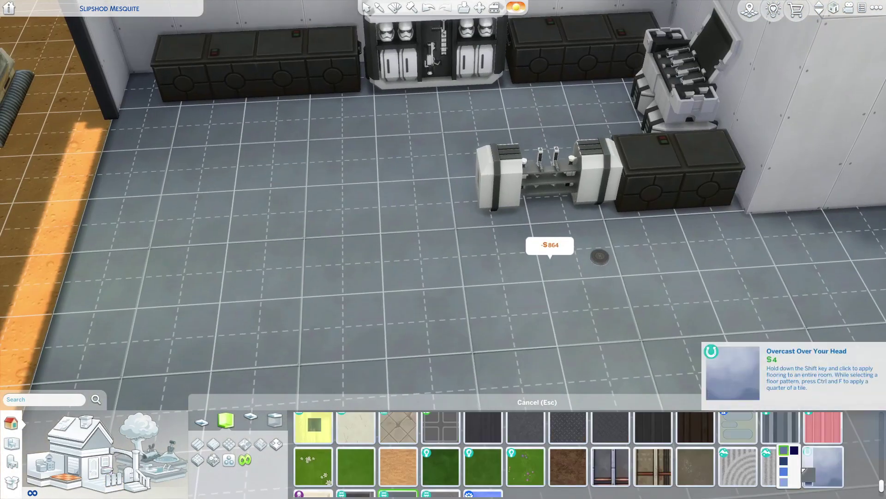
left_click(823, 466)
scroll(795, 484, "up", 1)
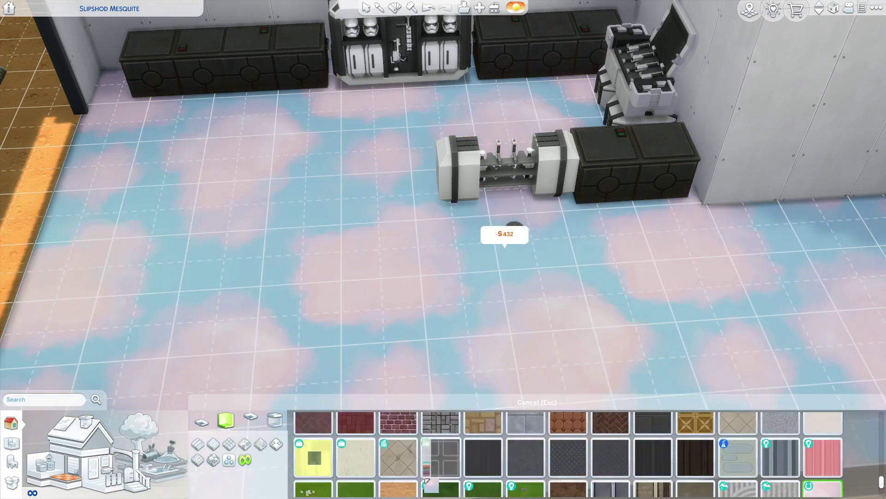
scroll(739, 469, "up", 1)
scroll(777, 451, "down", 1)
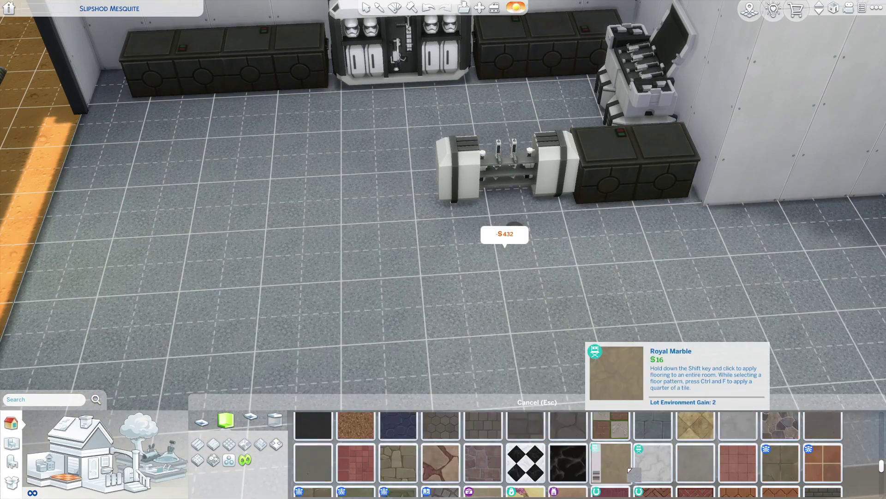
left_click(652, 462)
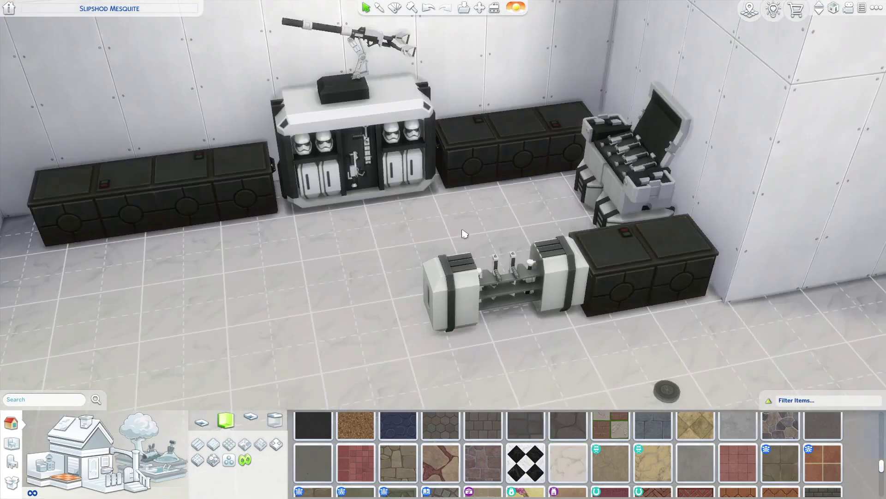
Step: Apply a striped grey wall pattern and filter the catalog to Journey to Batuu
left_click(537, 119)
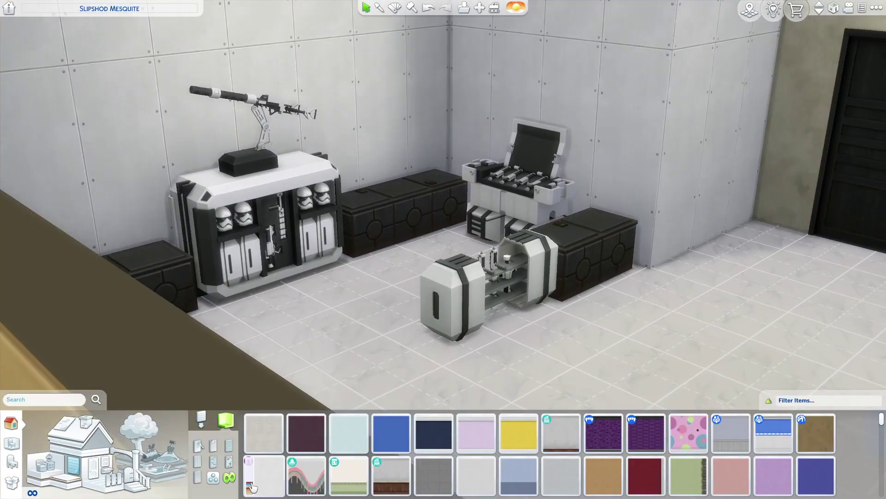
scroll(536, 119, "down", 5)
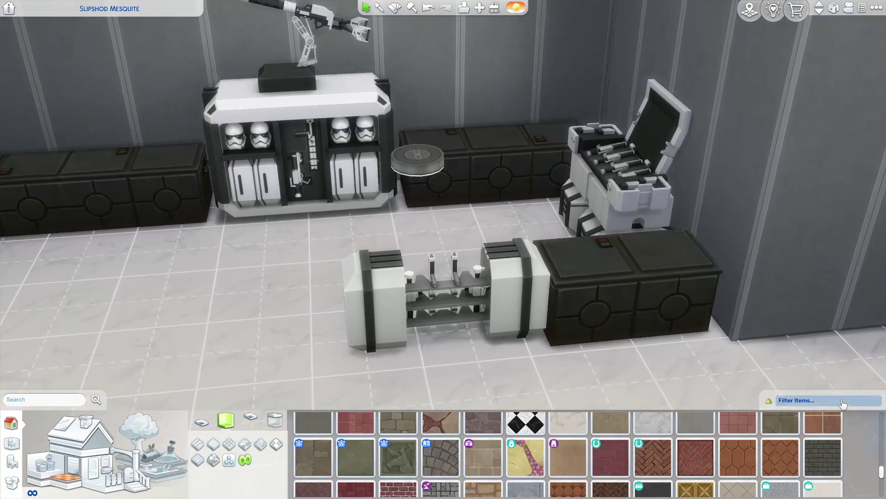
left_click(11, 443)
left_click(43, 246)
scroll(451, 450, "down", 2)
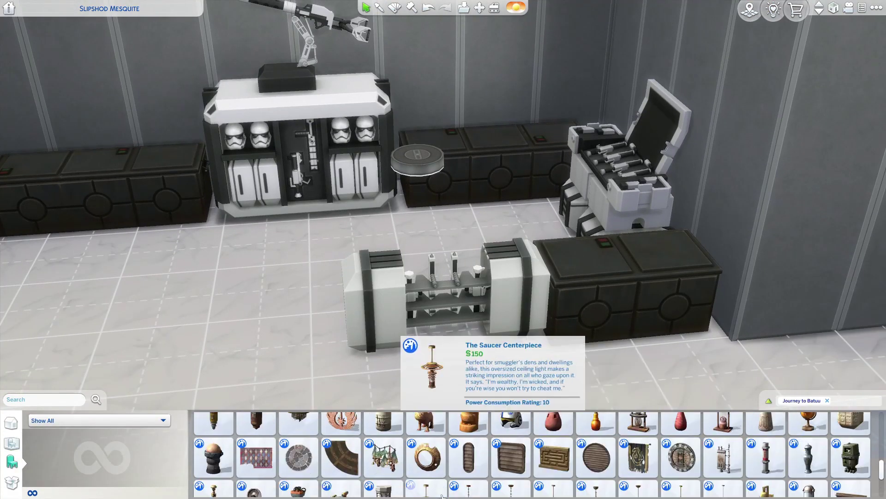
Step: Place a second weapons rack in line with the first and choose the Square Vent
left_click(299, 439)
left_click(422, 326)
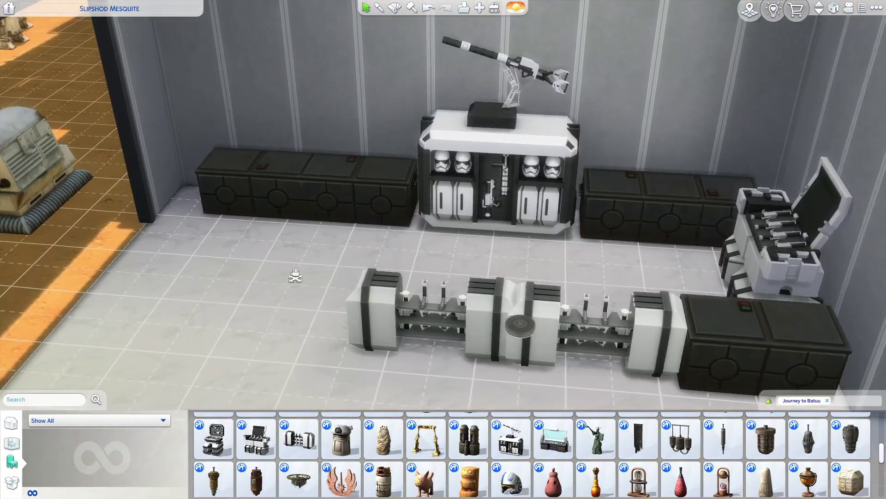
scroll(322, 305, "up", 3)
scroll(312, 238, "up", 1)
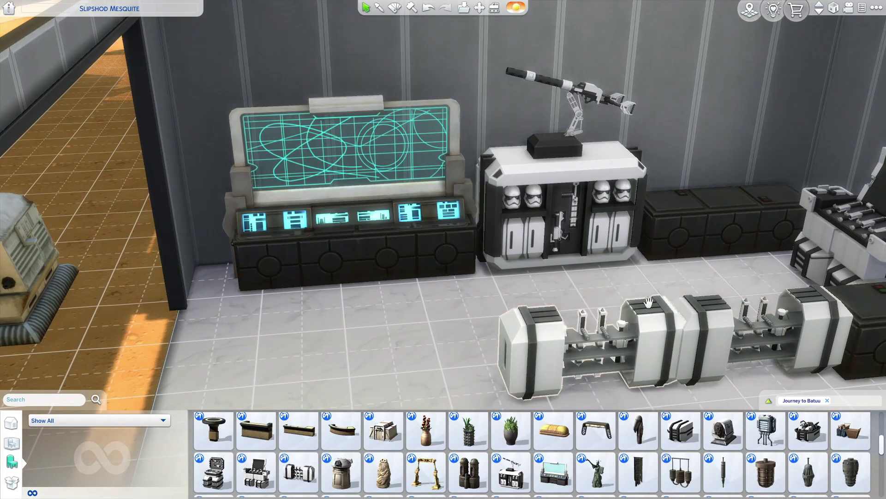
scroll(606, 293, "down", 3)
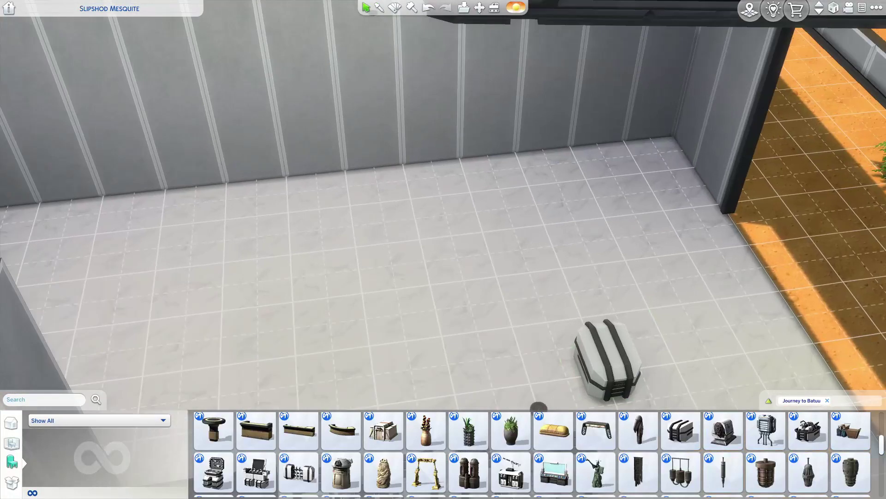
scroll(512, 478, "down", 1)
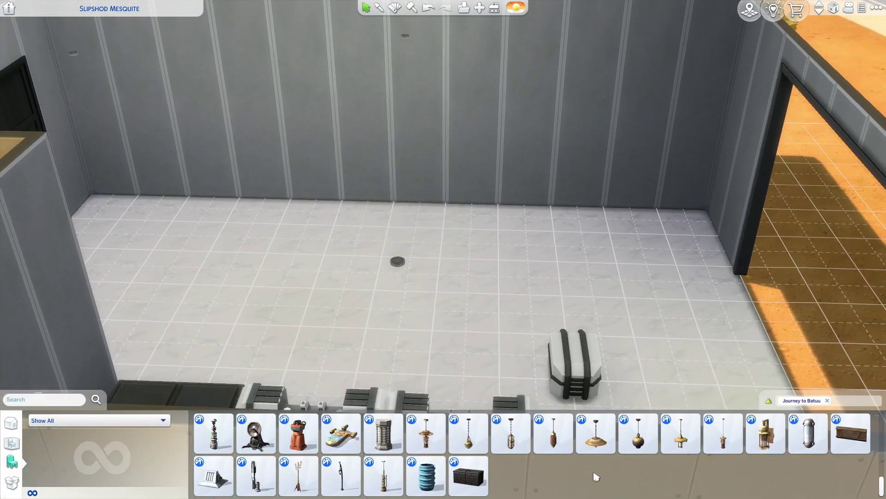
scroll(616, 475, "down", 1)
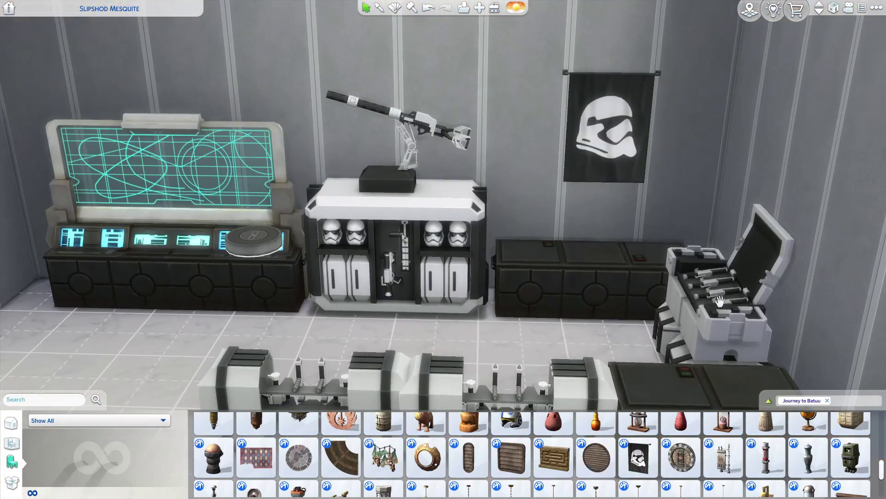
left_click(722, 457)
left_click(511, 457)
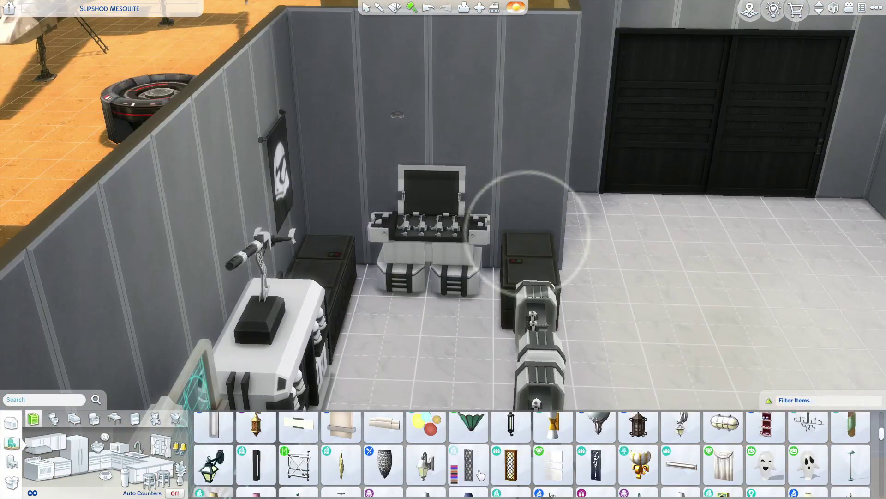
Step: Choose a dark slatted wall panel for the walls beside the doorway
left_click(469, 464)
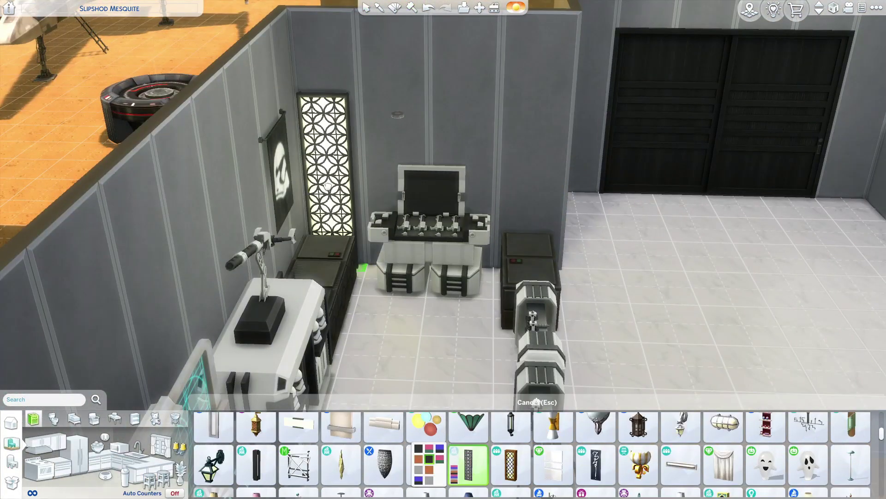
scroll(641, 450, "down", 2)
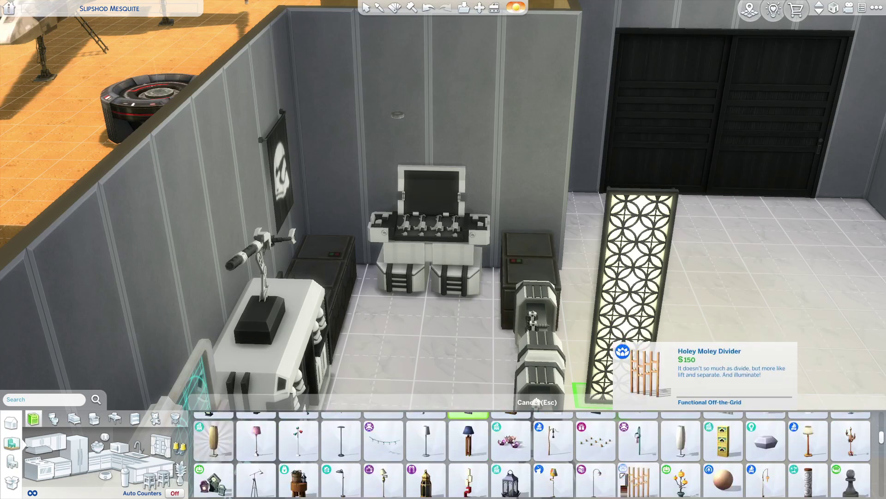
scroll(641, 451, "down", 2)
scroll(641, 450, "down", 2)
left_click(552, 464)
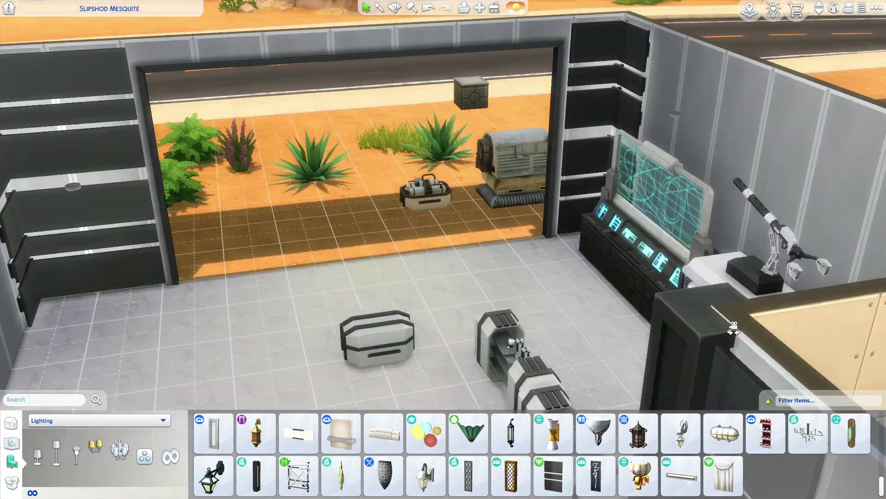
Step: Select the stormtrooper banner and reposition the dark striped wall panel
left_click(555, 152)
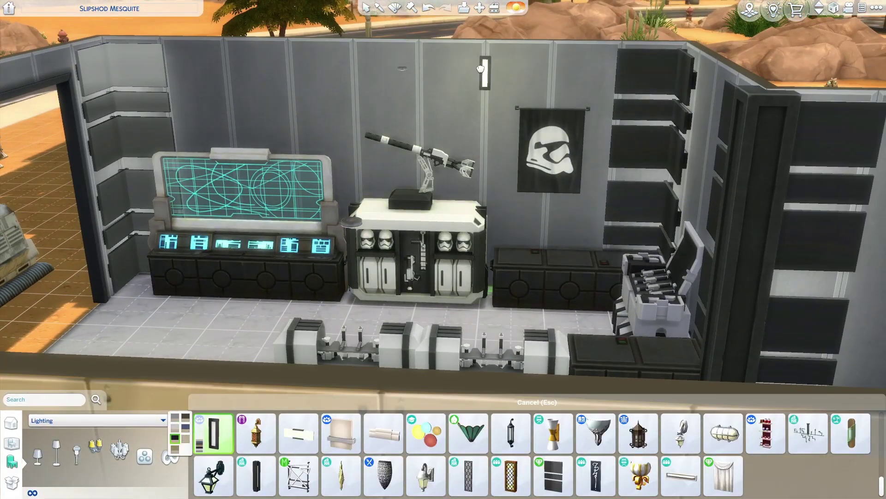
scroll(481, 69, "up", 1)
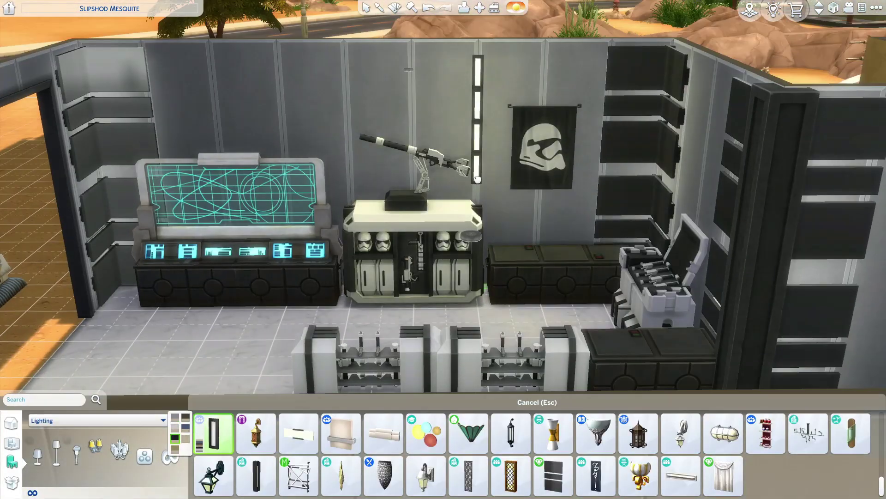
scroll(478, 179, "down", 1)
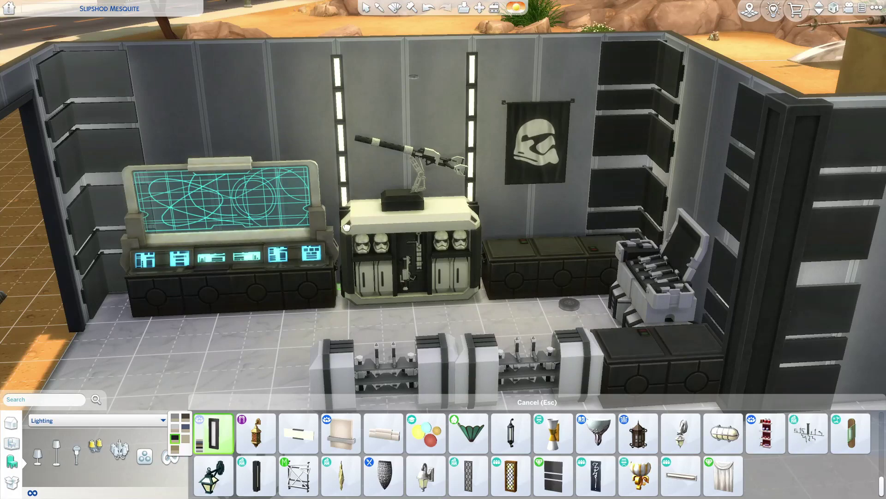
key("e")
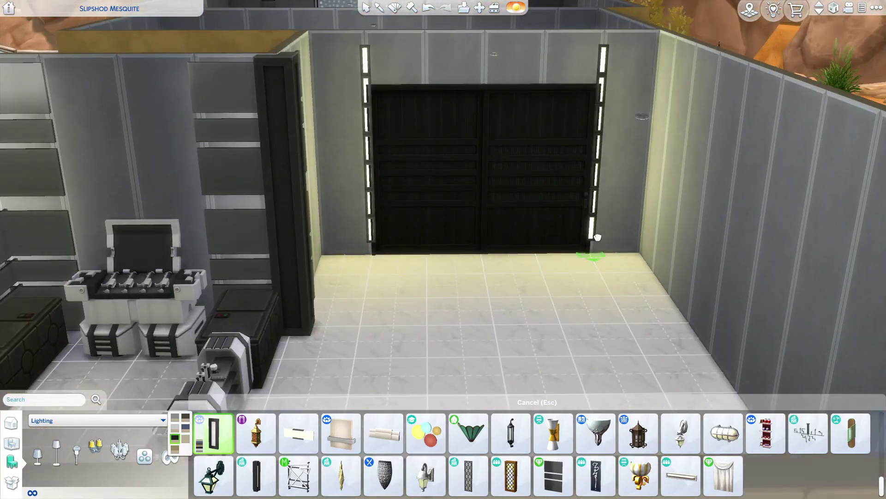
scroll(427, 238, "down", 3)
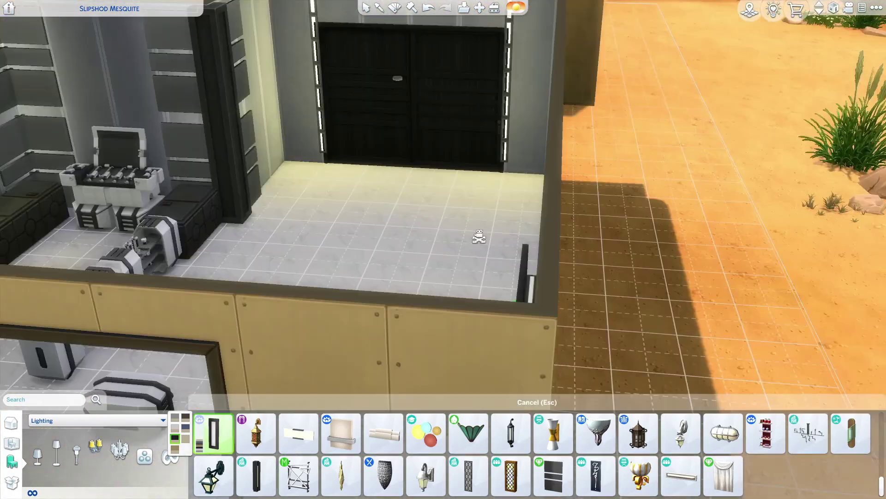
scroll(430, 208, "up", 5)
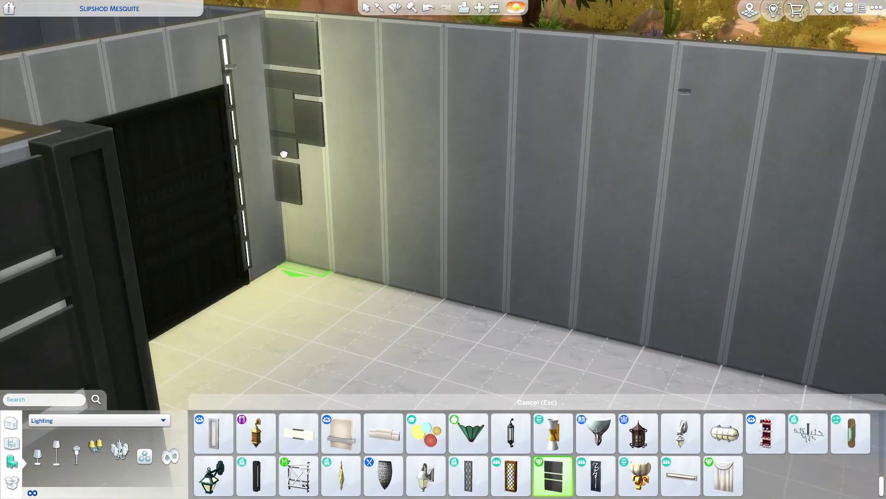
left_click(309, 65)
key("Escape")
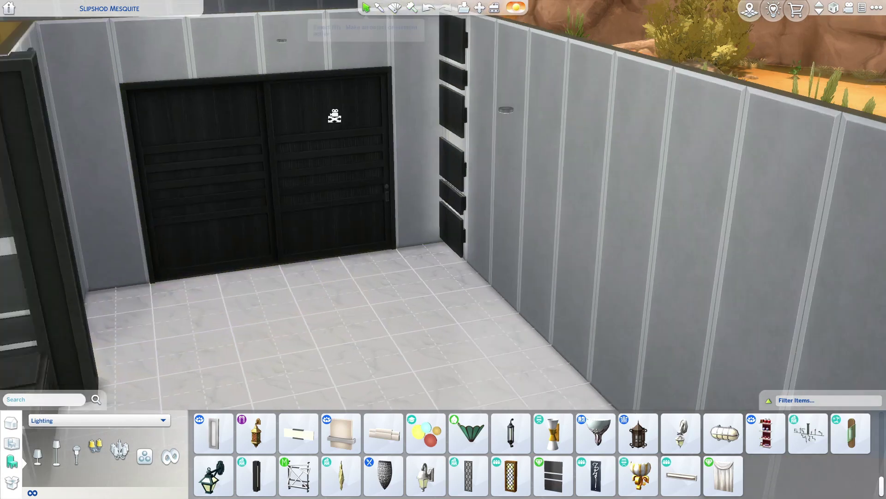
left_click(553, 476)
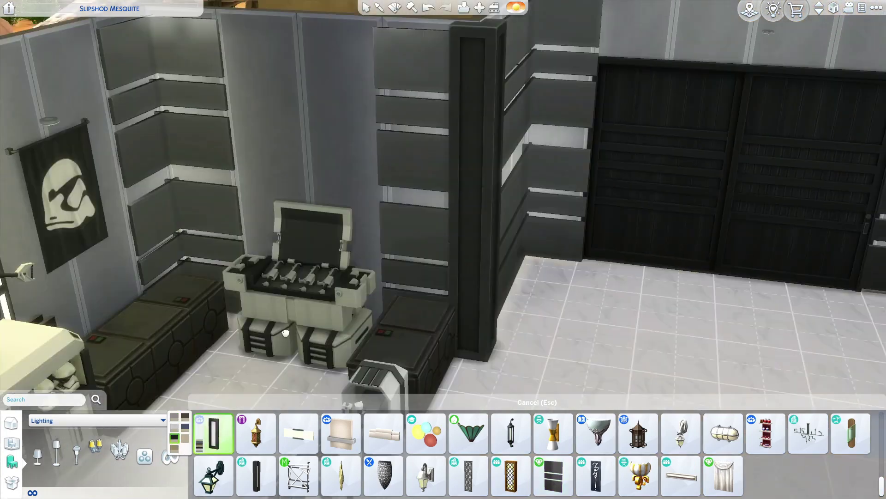
Step: Choose the Polished Steel Rectangular Light and survey the striped panel walls
left_click(122, 190)
key("d")
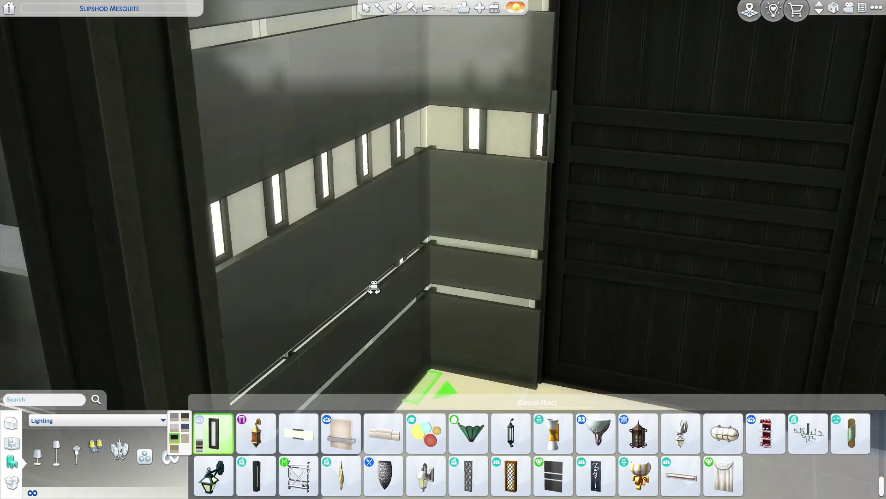
key("d")
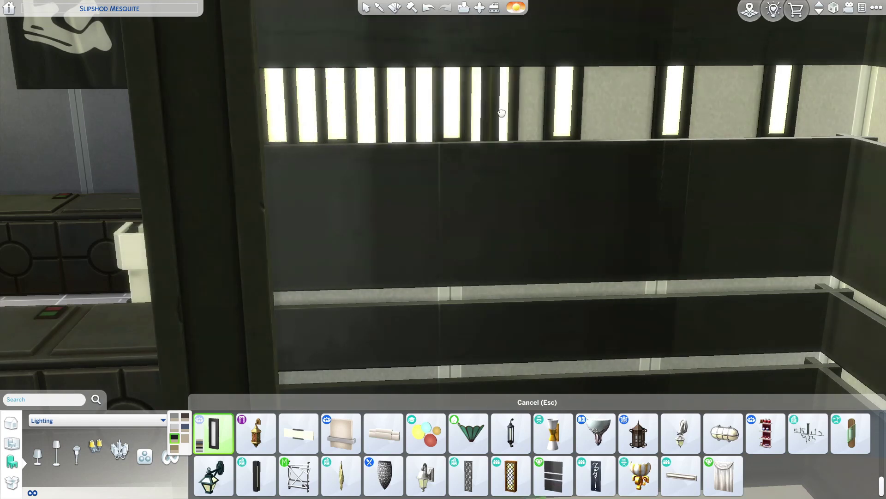
key("d")
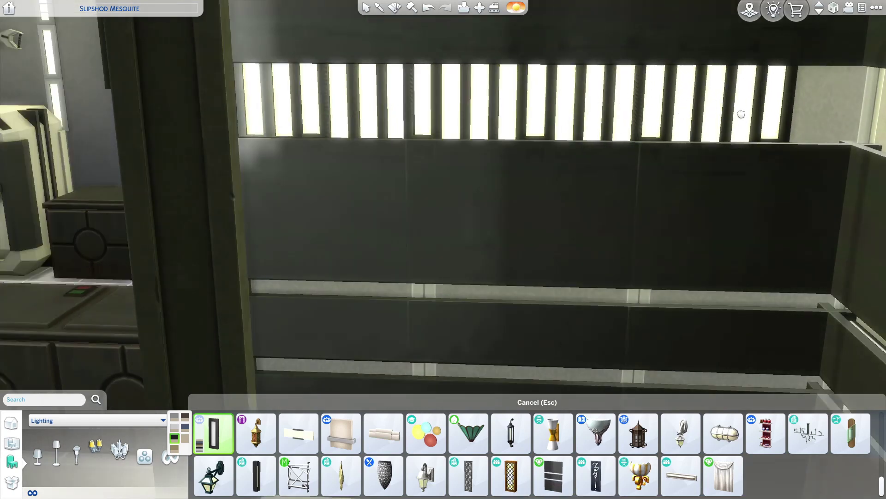
key("d")
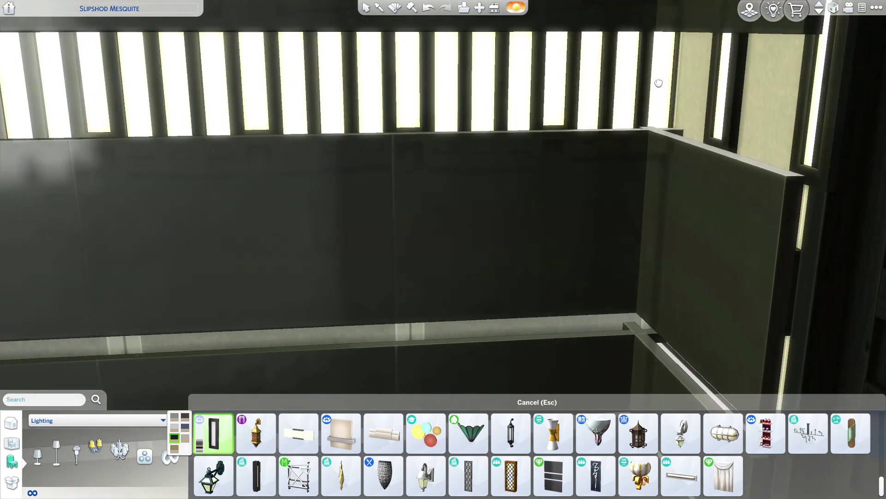
key("d")
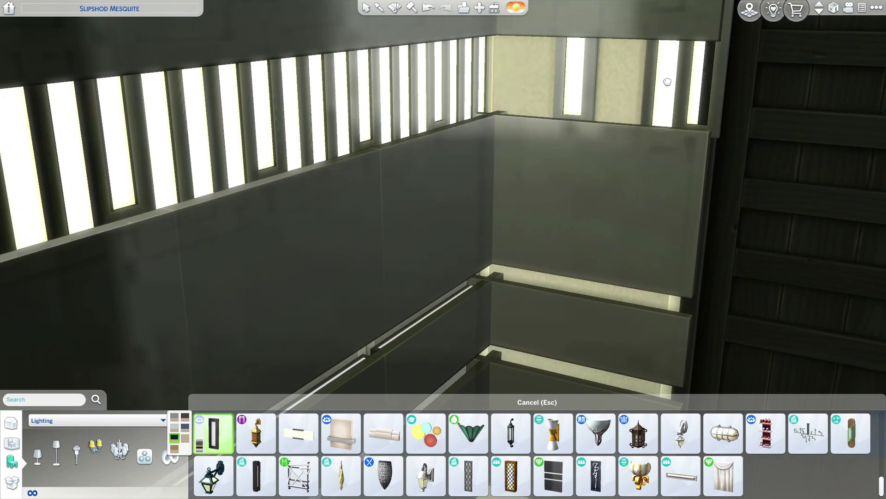
key("a")
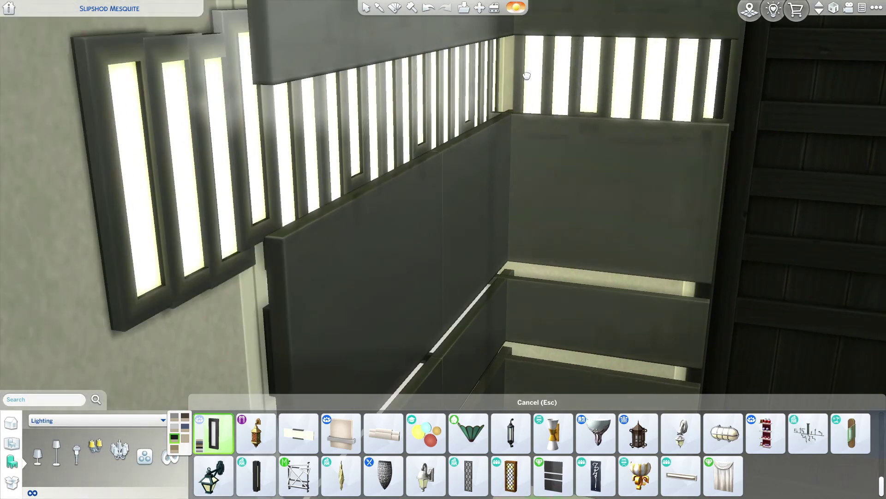
key("d")
key("a")
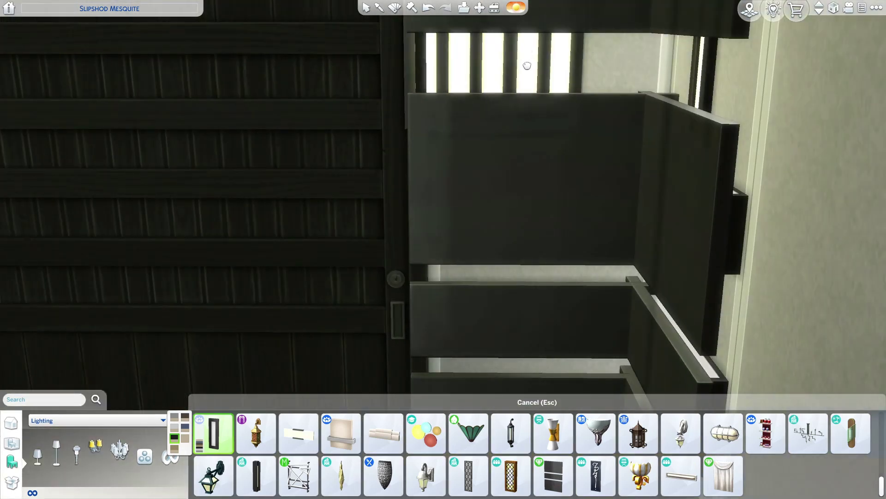
key("d")
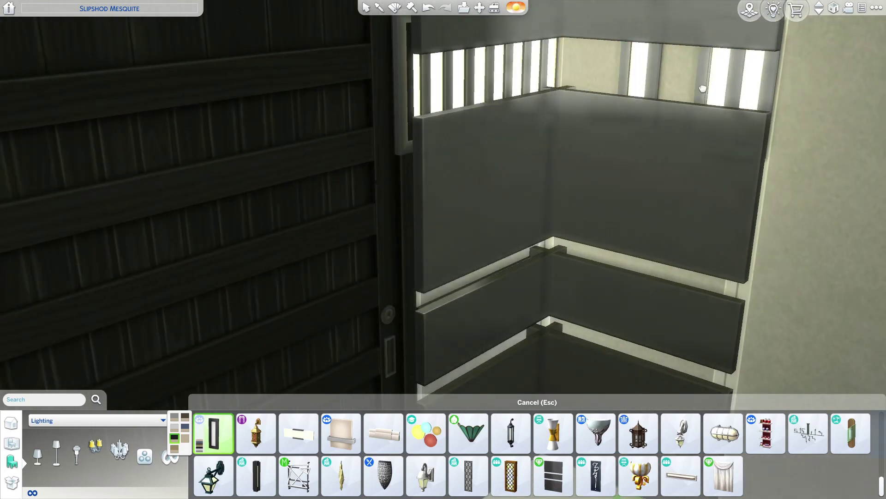
key("a")
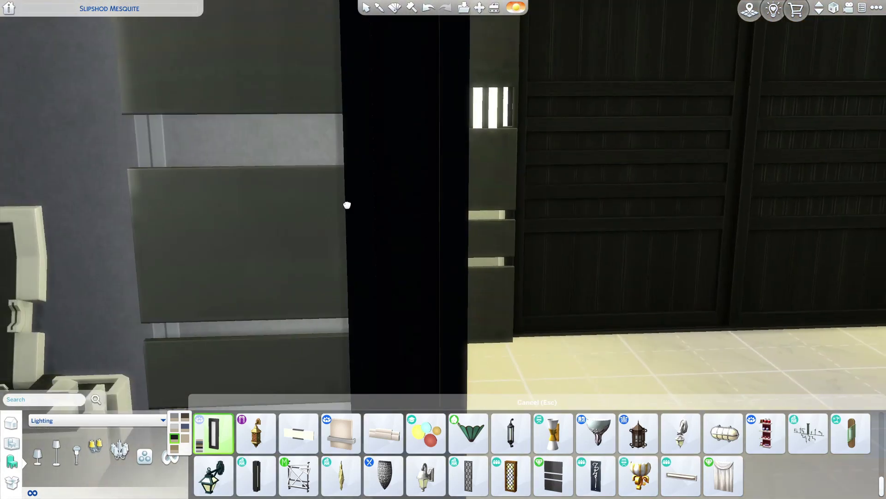
key("Escape")
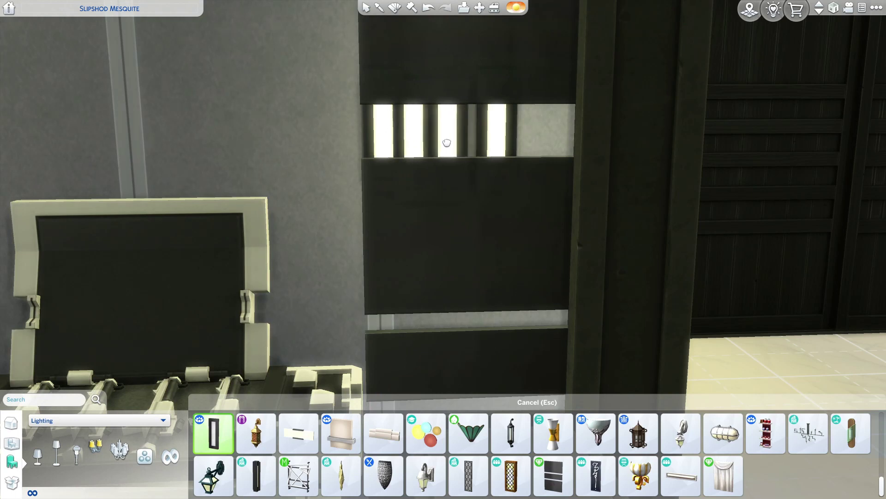
Step: Place two rectangular light bars in the striped panel gaps, rotating to check them
left_click(475, 142)
key("q")
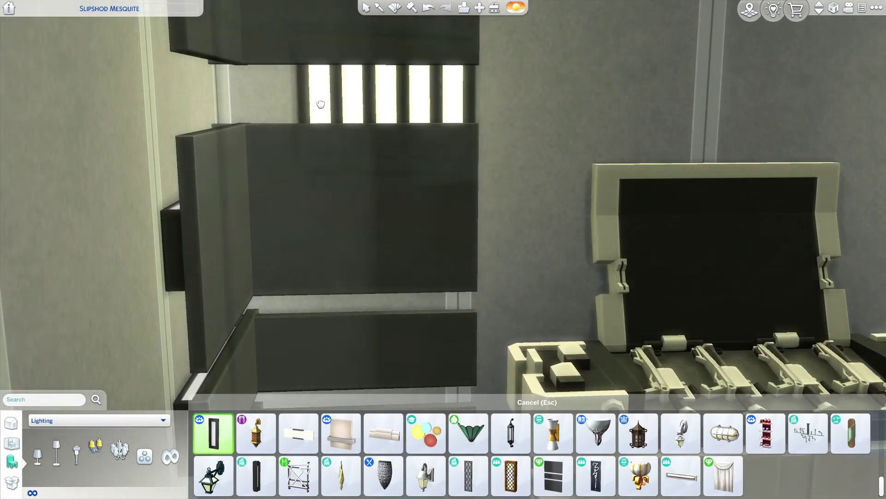
key("q")
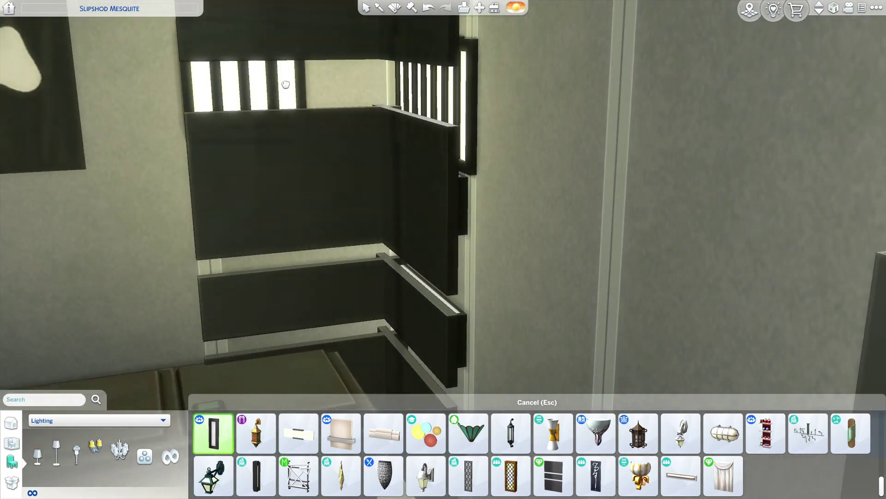
key("q")
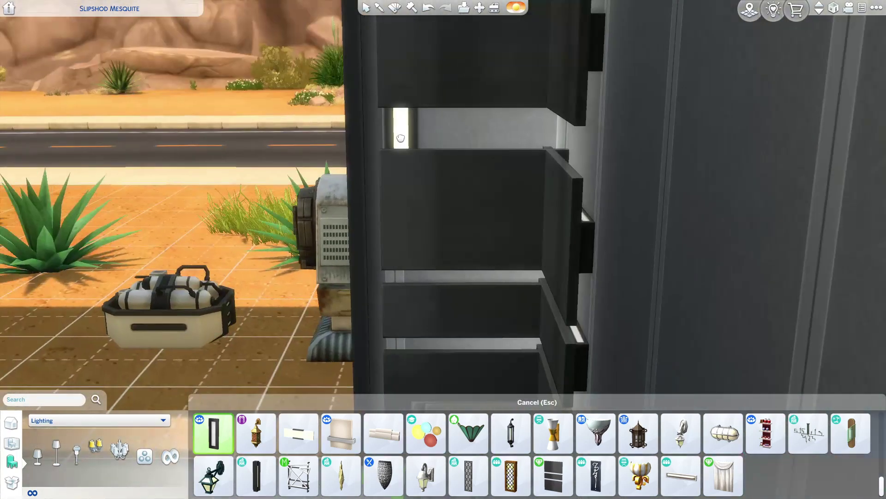
left_click(401, 138)
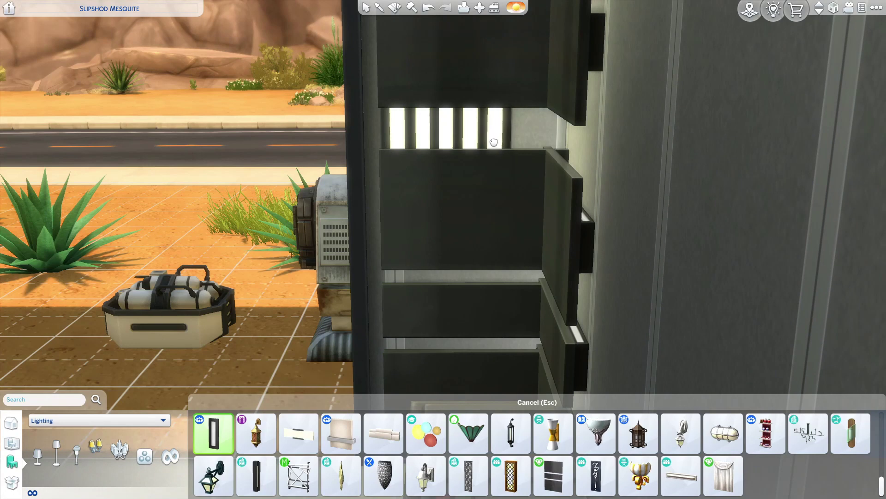
key("q")
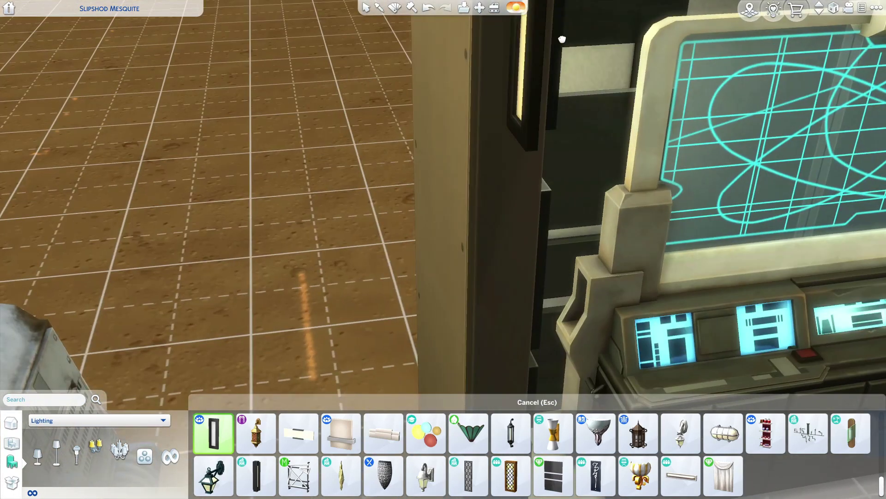
scroll(547, 249, "up", 3)
key("q")
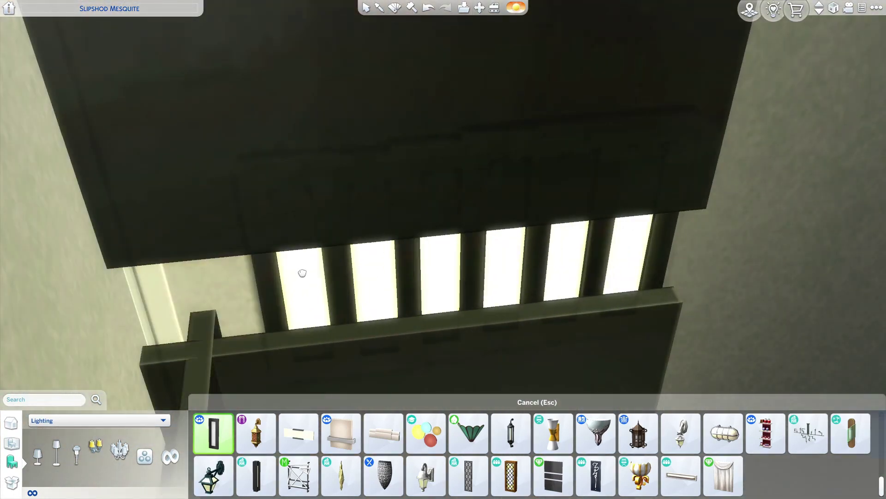
key("q")
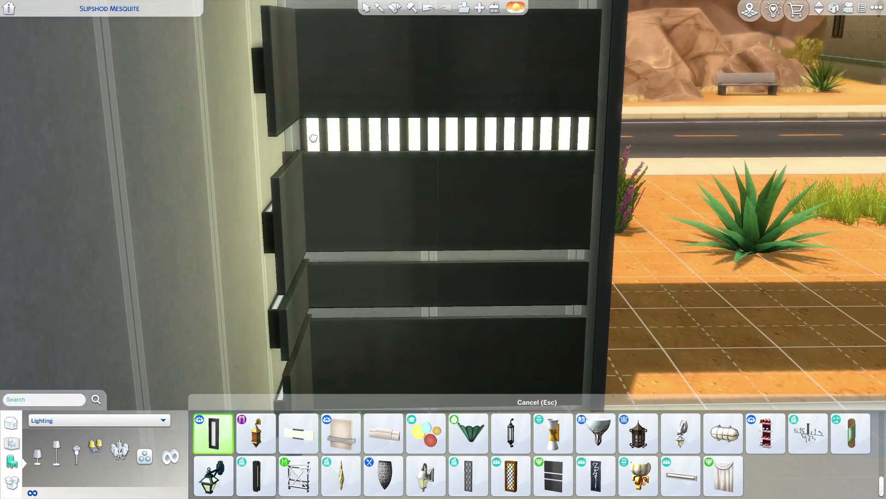
key("q")
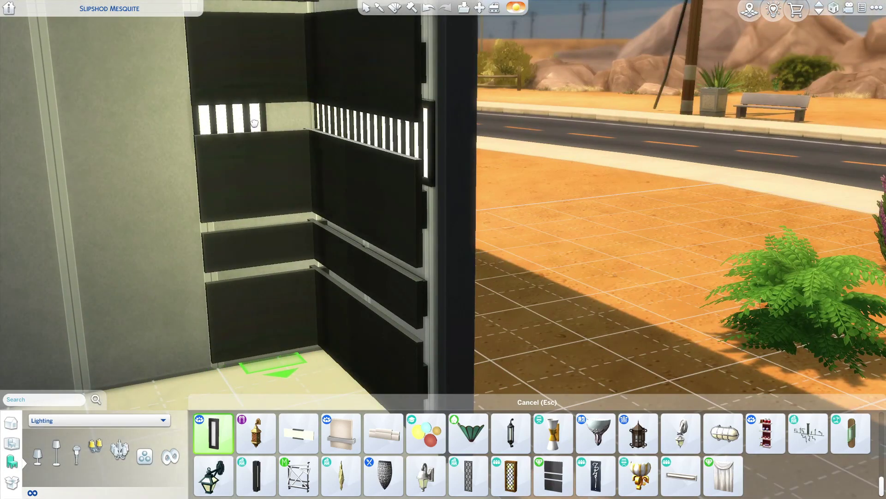
scroll(286, 123, "down", 3)
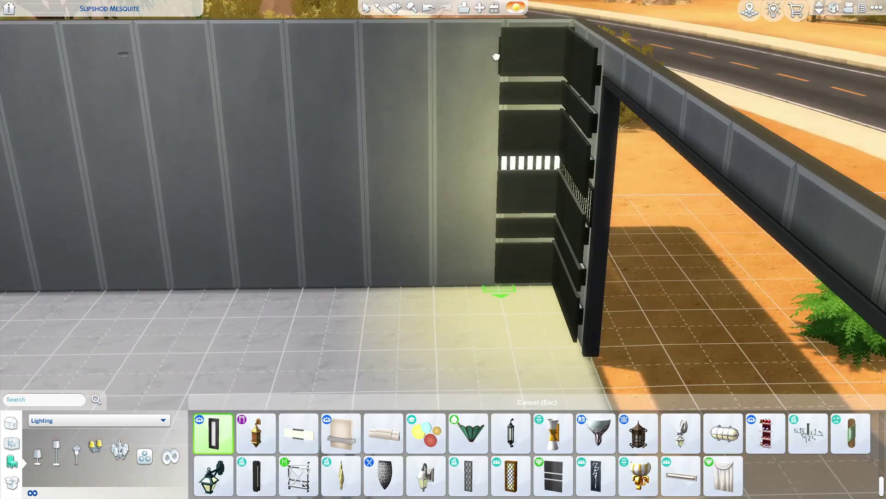
key("q")
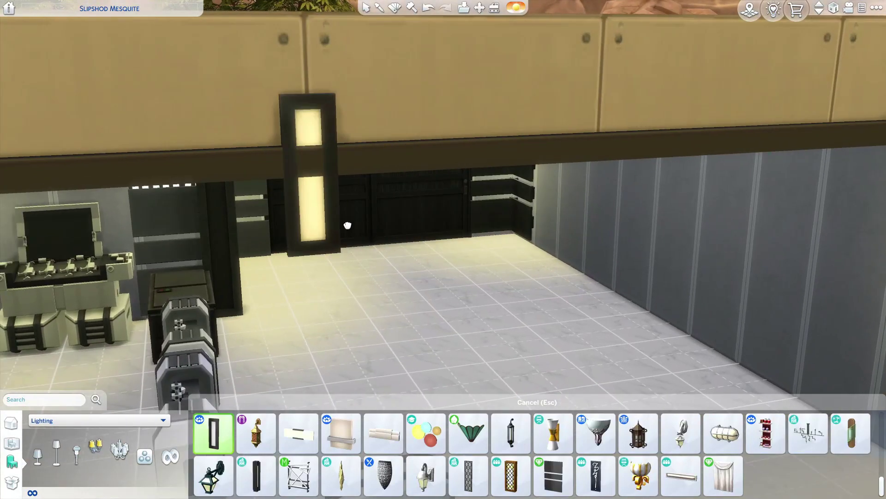
scroll(392, 229, "up", 5)
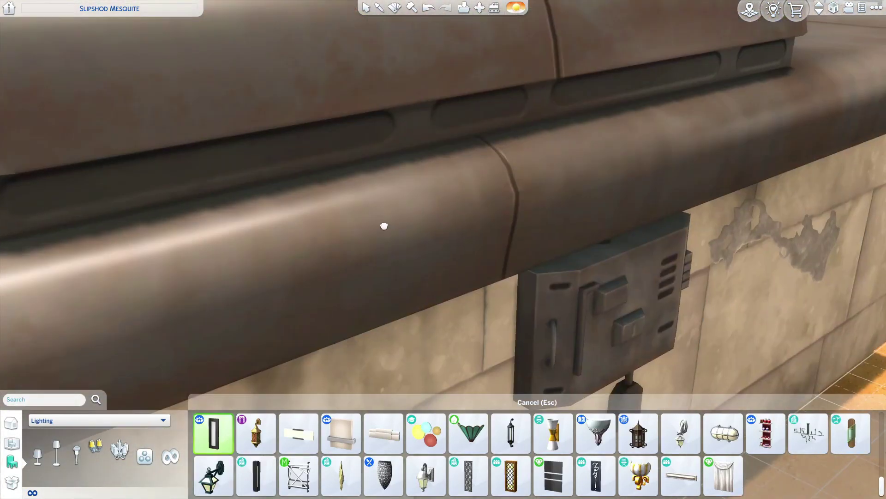
scroll(339, 298, "down", 5)
scroll(352, 321, "down", 5)
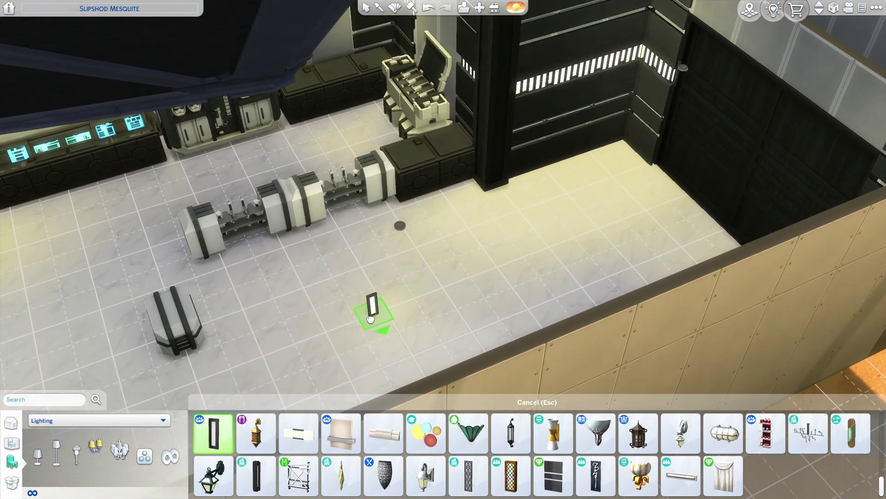
scroll(364, 323, "up", 2)
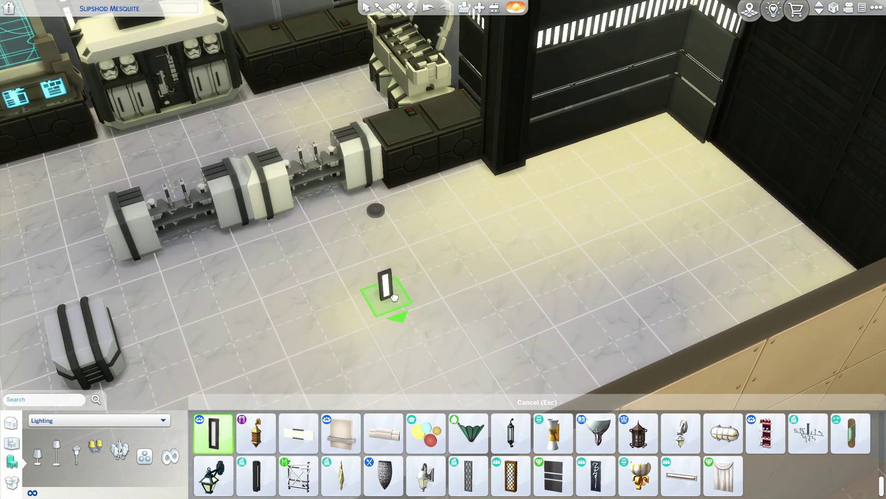
scroll(394, 297, "up", 5)
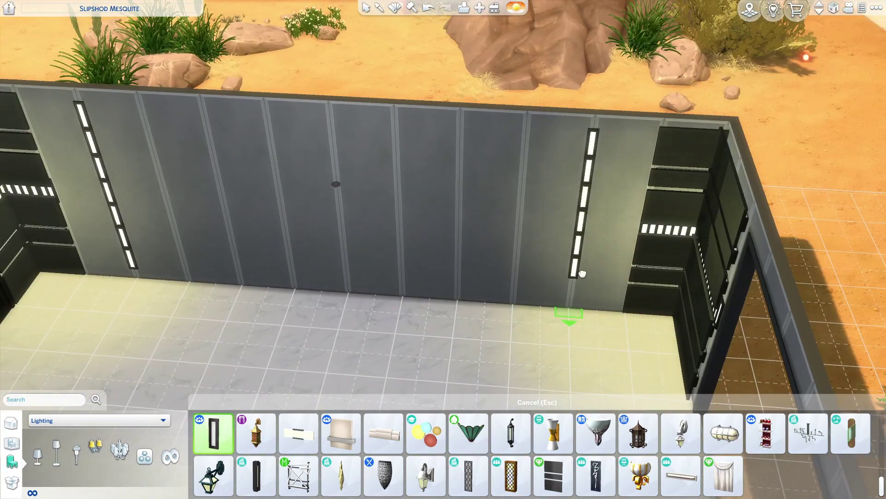
Step: Place an upright rectangular light strip on the armory wall near the console room
left_click(208, 433)
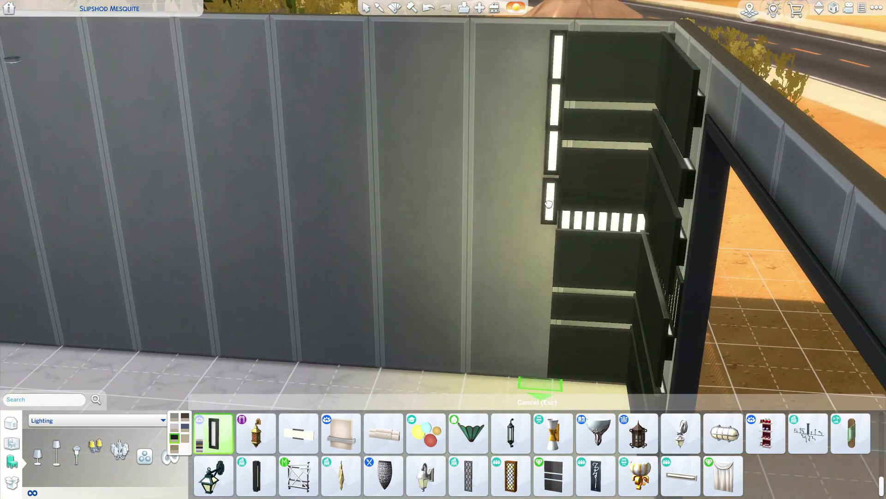
scroll(548, 203, "up", 3)
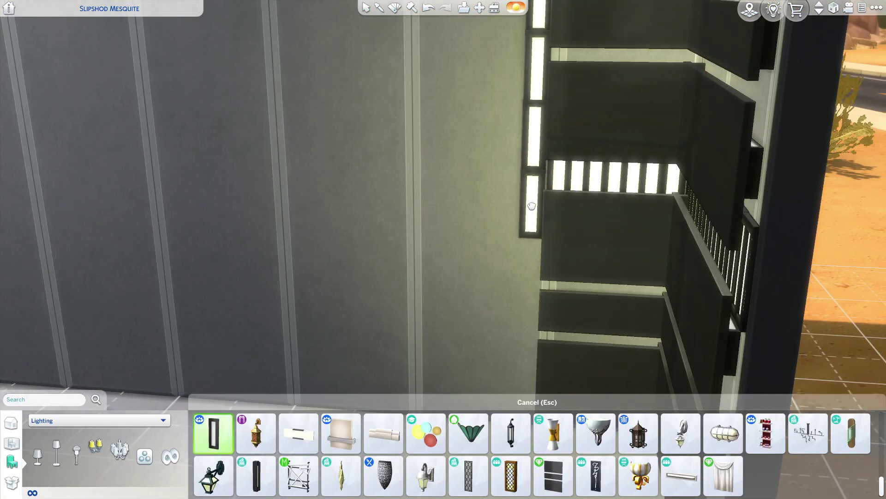
scroll(532, 205, "down", 3)
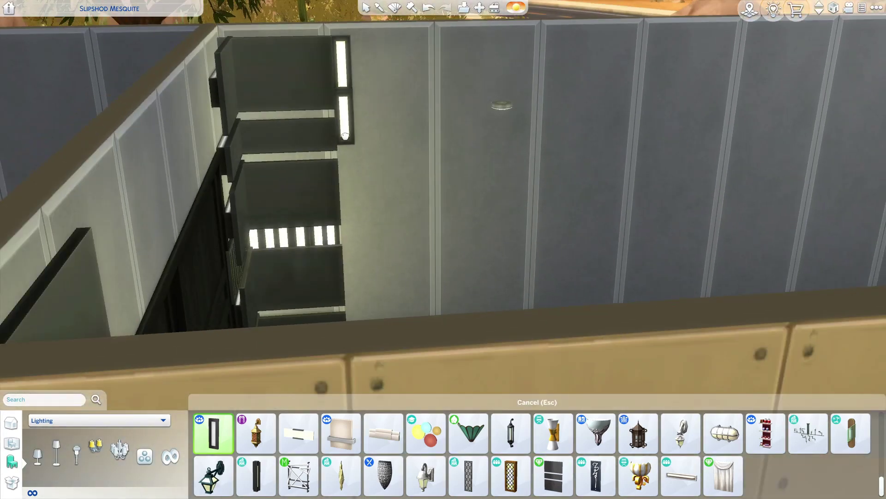
scroll(345, 165, "up", 3)
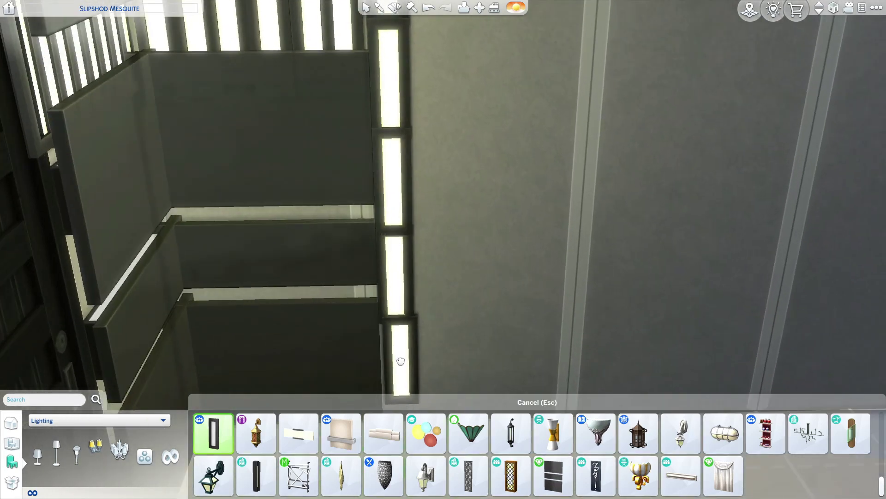
scroll(368, 21, "down", 5)
scroll(422, 332, "up", 5)
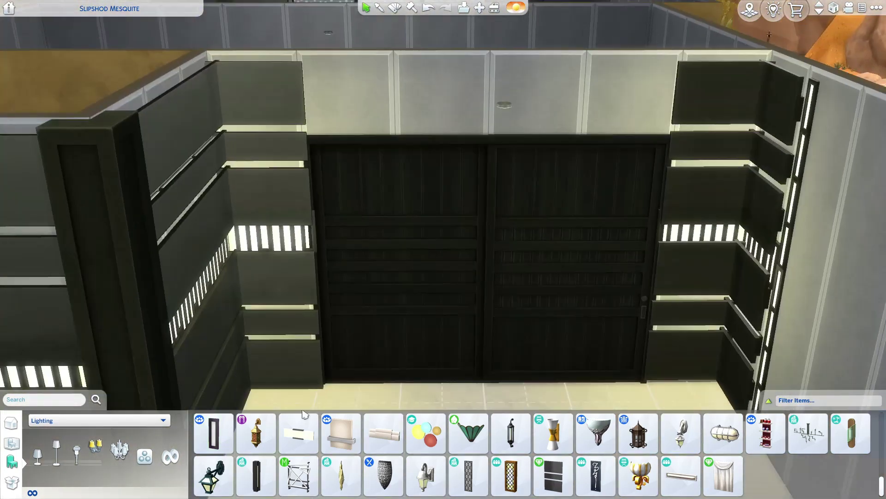
key("a")
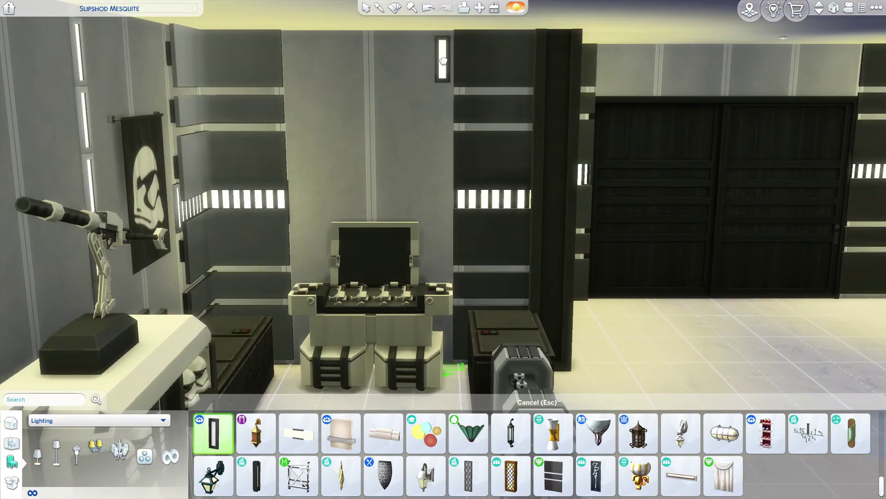
scroll(465, 133, "up", 2)
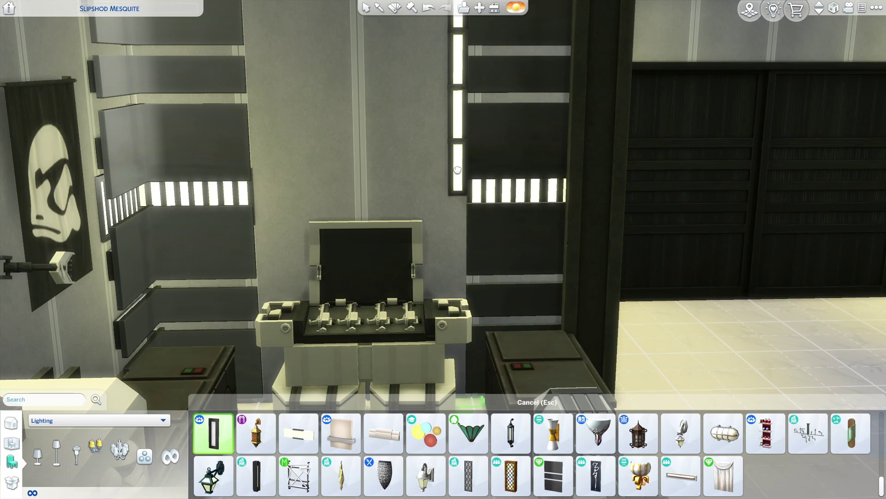
scroll(457, 171, "up", 2)
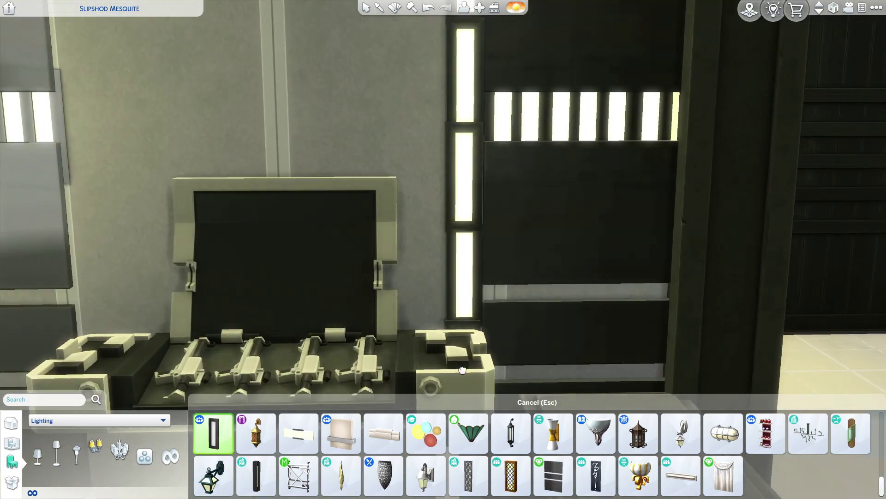
scroll(463, 371, "down", 3)
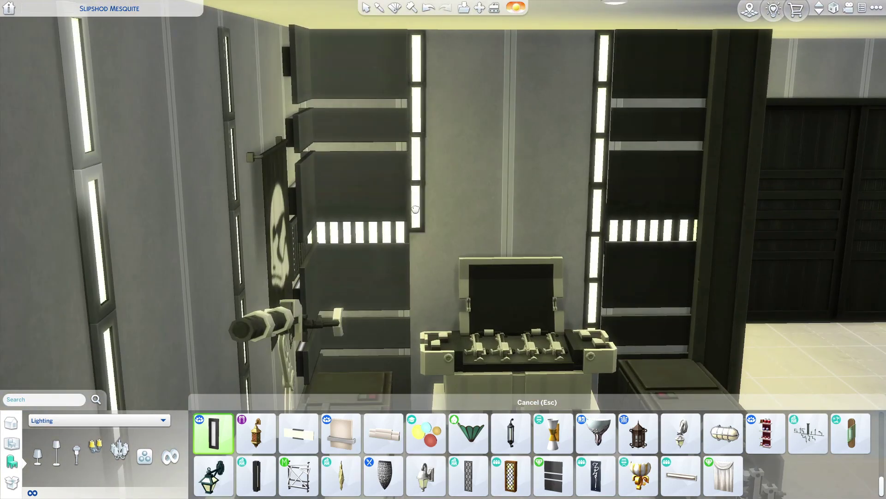
scroll(415, 208, "up", 2)
left_click(485, 228)
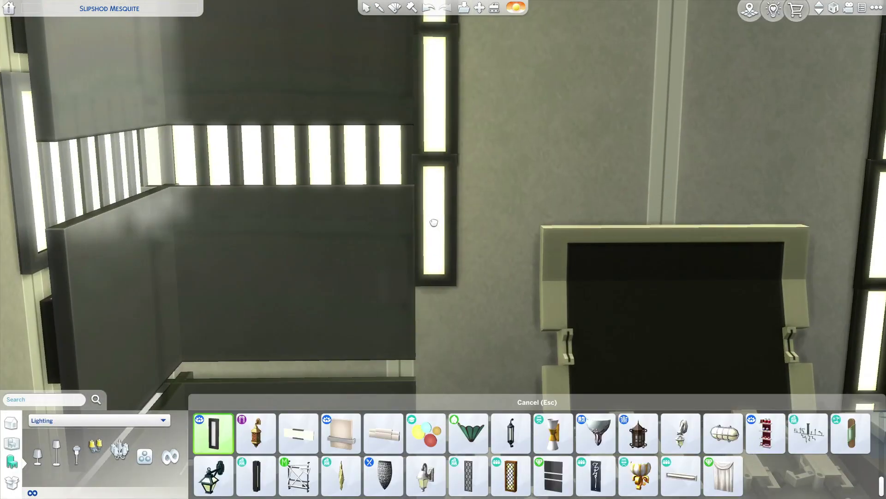
scroll(434, 223, "down", 3)
scroll(466, 297, "down", 3)
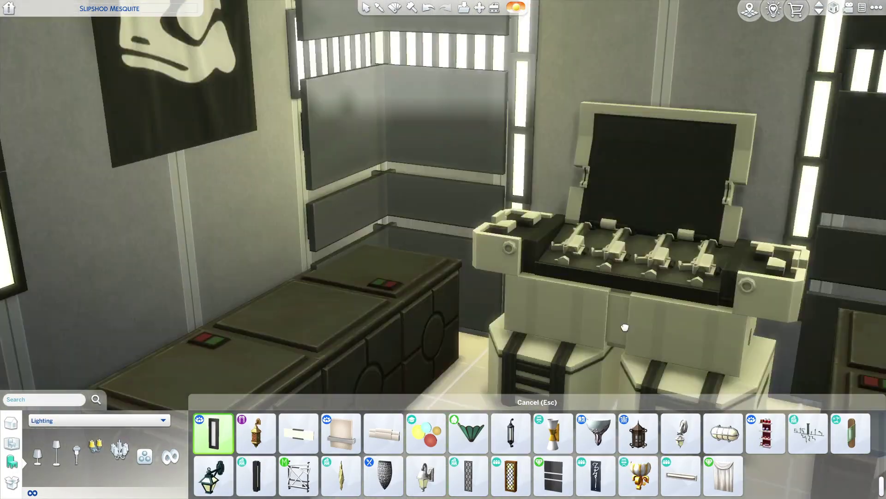
scroll(625, 328, "down", 5)
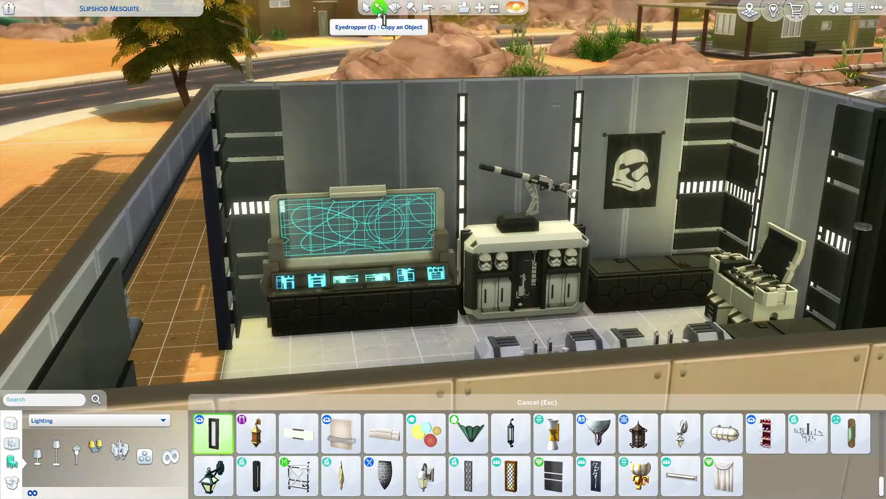
Step: Copy the dark armory wall panel with the Eyedropper, then choose a floor pattern
left_click(379, 9)
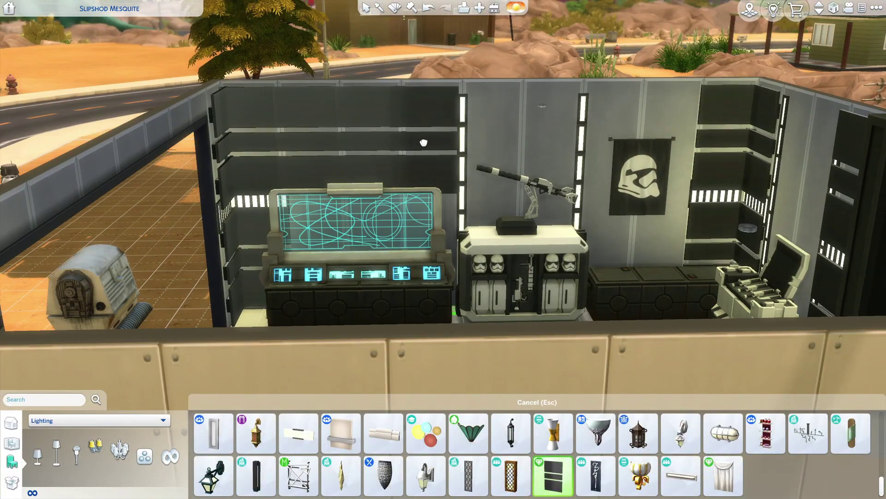
key("a")
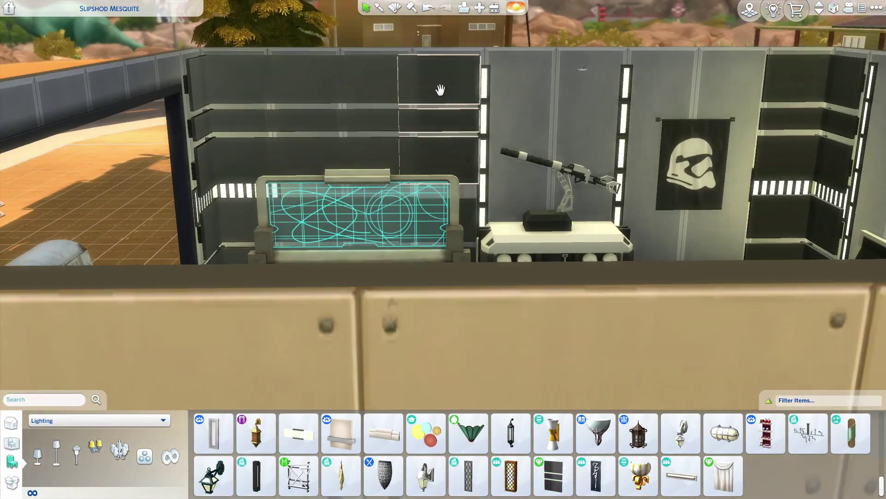
scroll(634, 283, "up", 5)
scroll(634, 282, "down", 5)
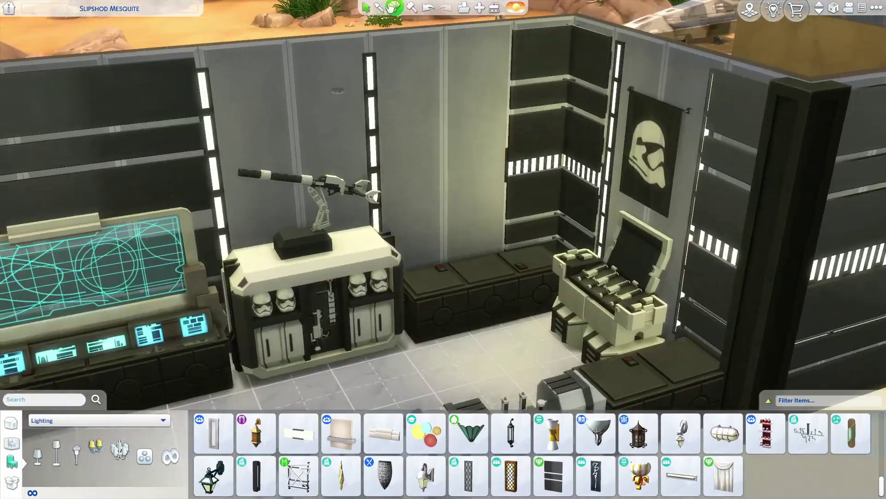
left_click(466, 120)
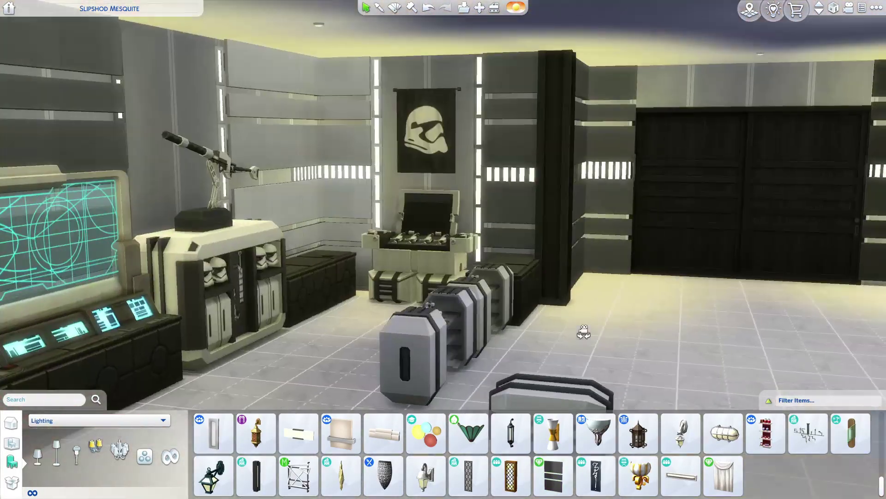
left_click(584, 332)
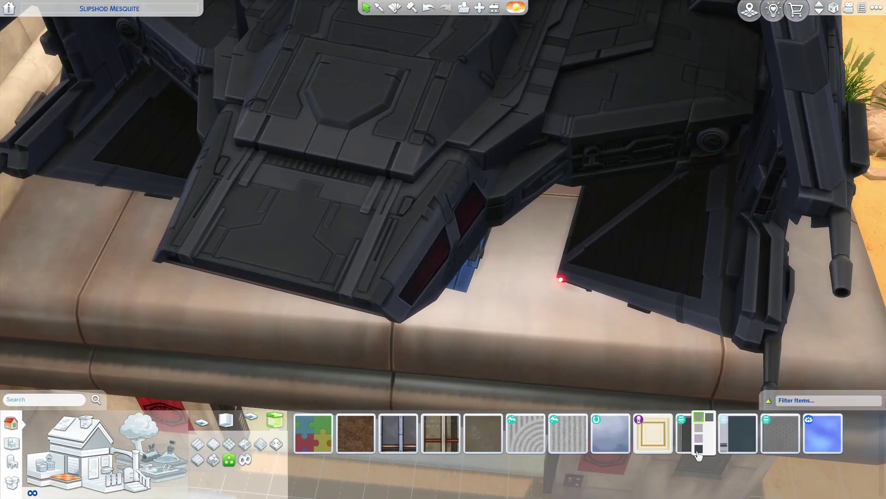
left_click(698, 450)
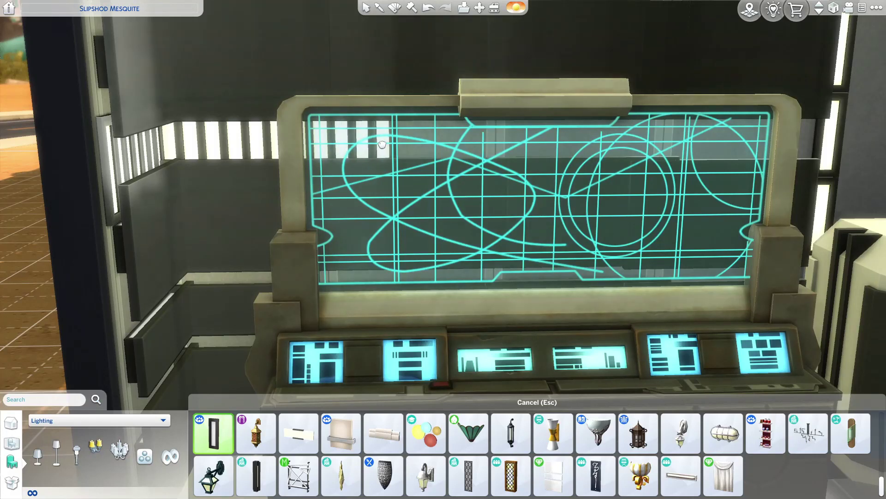
Step: Pan along the armory wall and lift the Tactical Screen console to reposition it
key("d")
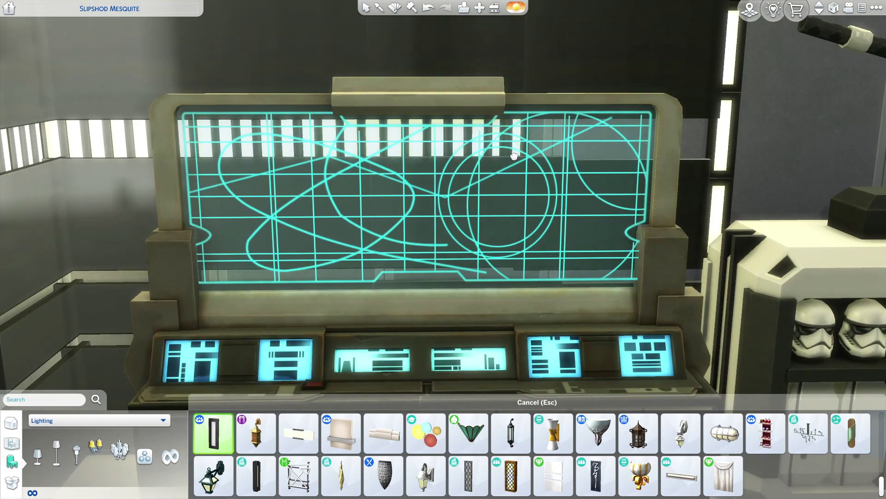
mouse_move(541, 158)
left_mouse_down()
mouse_move(416, 166)
mouse_move(392, 142)
left_mouse_up()
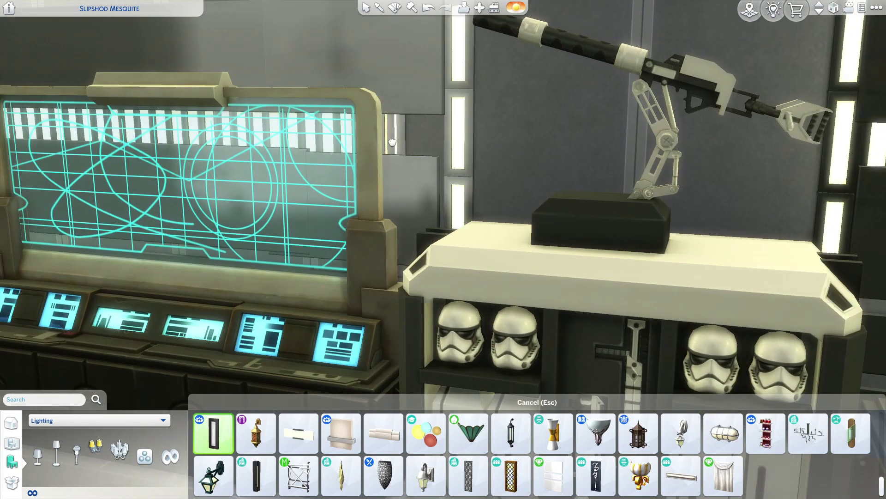
scroll(430, 145, "down", 5)
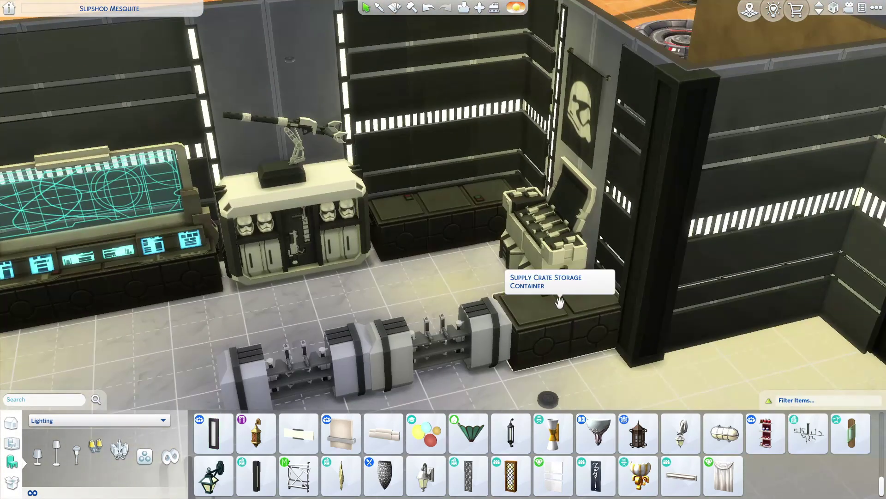
scroll(623, 263, "down", 5)
scroll(653, 263, "up", 5)
scroll(654, 264, "down", 2)
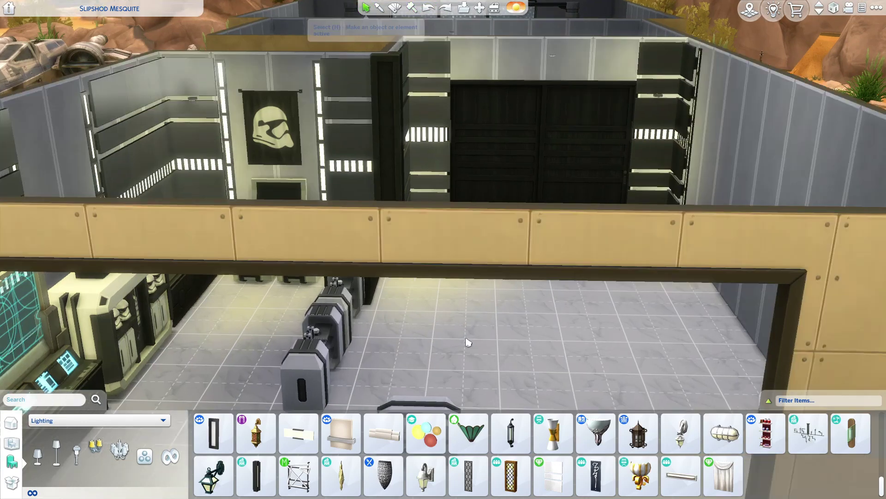
scroll(398, 309, "up", 5)
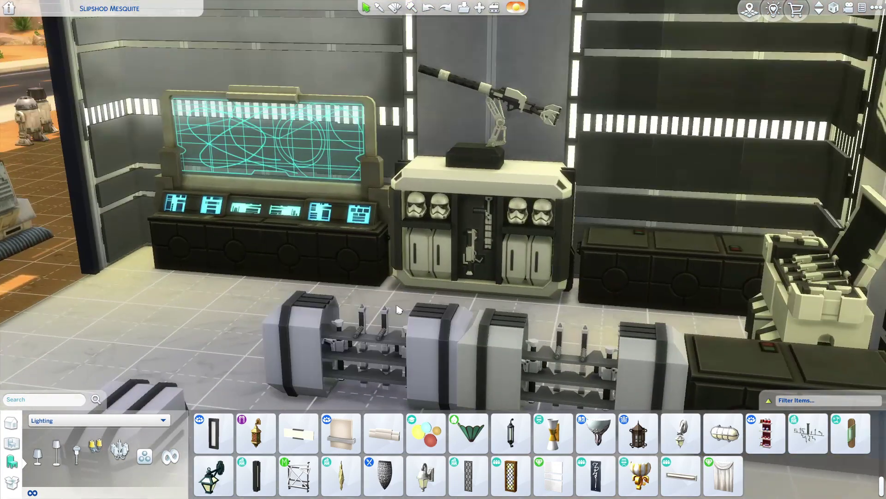
left_click(510, 475)
left_click(95, 419)
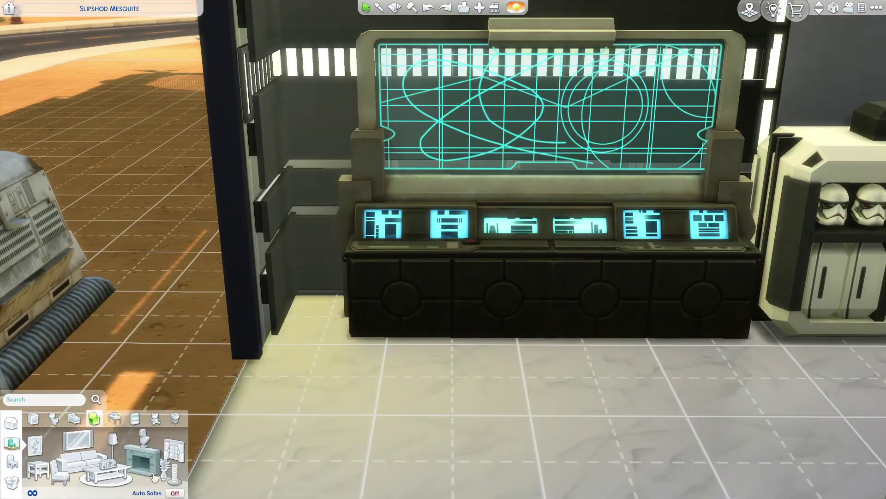
left_click(368, 307)
scroll(368, 307, "up", 2)
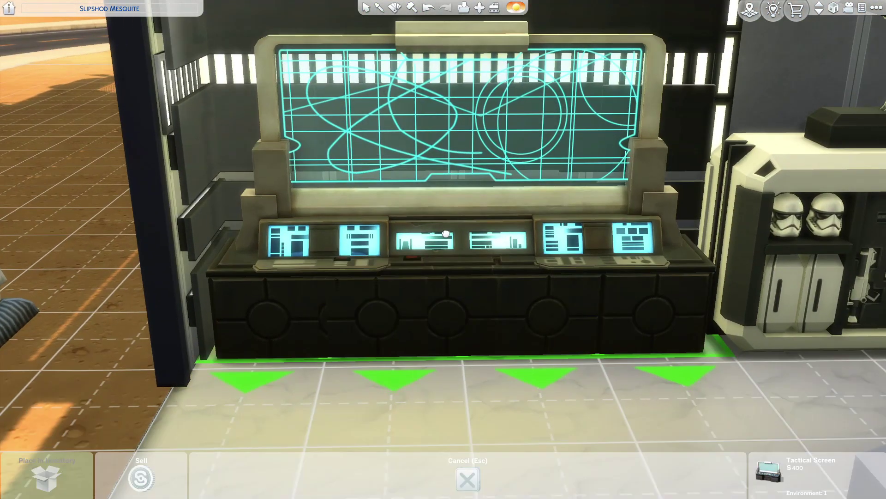
Step: Set the console against the wall and move the fuel crate by the hangar doorway
left_click(444, 228)
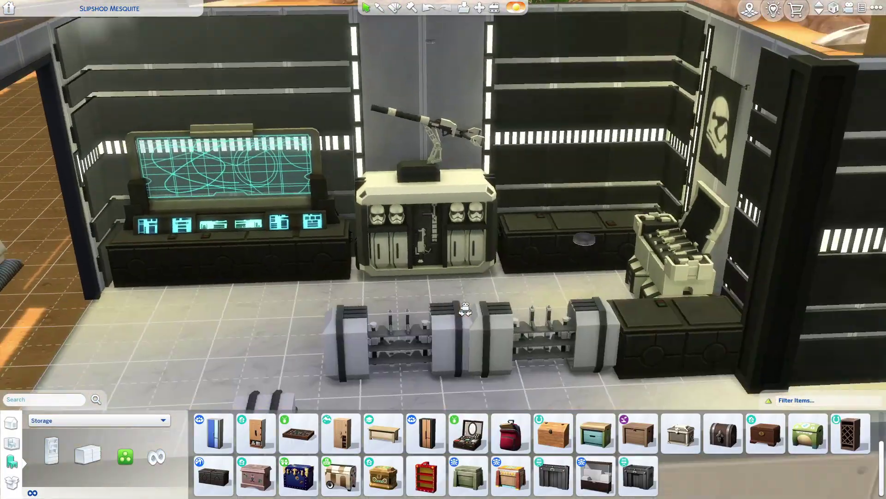
left_click(415, 257)
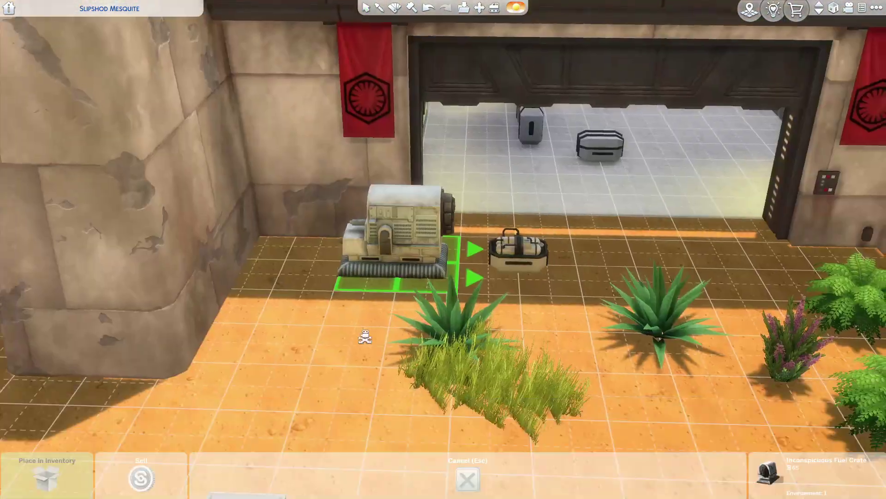
left_click(238, 201)
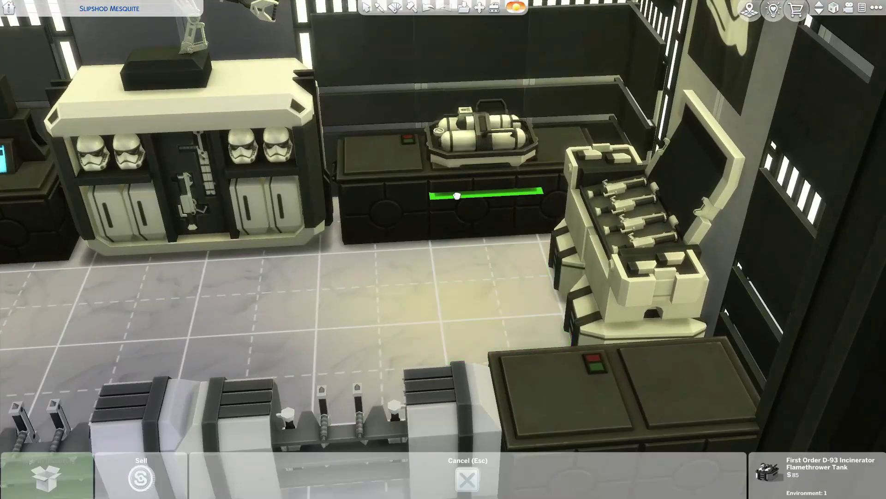
Step: Put the flamethrower tank on the counter and a rotated First Order crate beside it
left_click(489, 201)
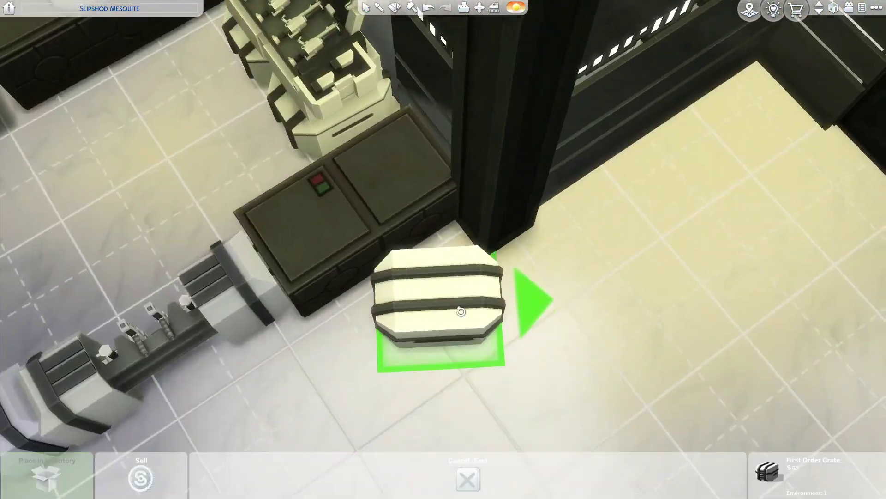
key("period")
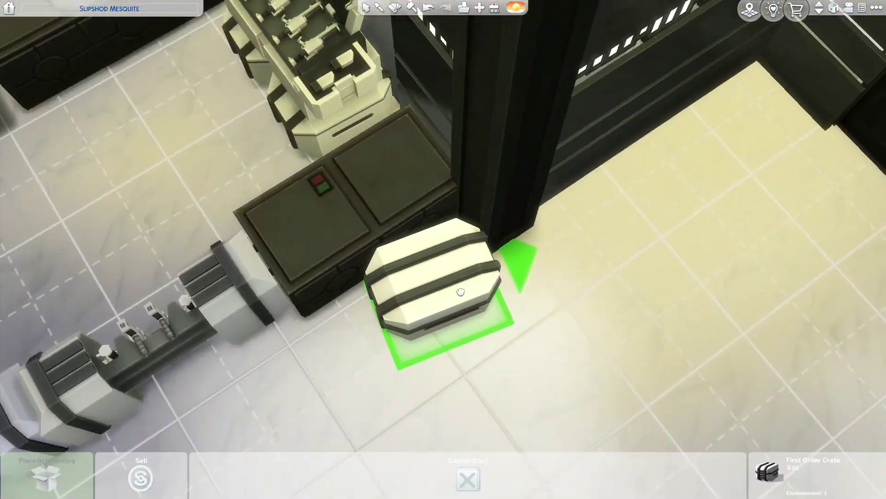
left_click(429, 318)
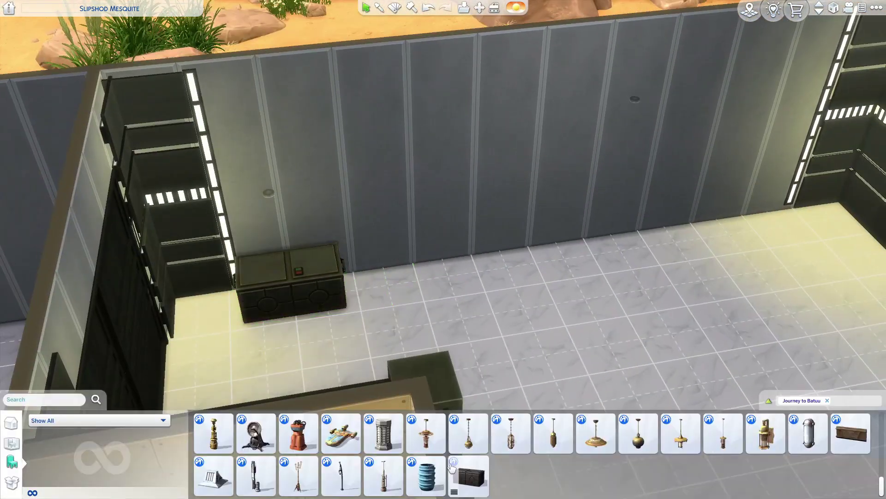
Step: Place a Supply Crate against the wall, then pick up the briefing room to relocate it
left_click(453, 466)
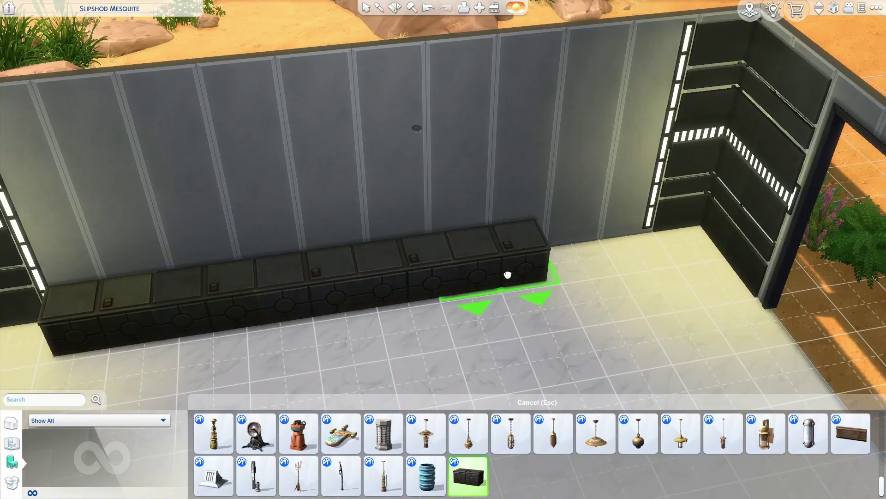
left_click(507, 276)
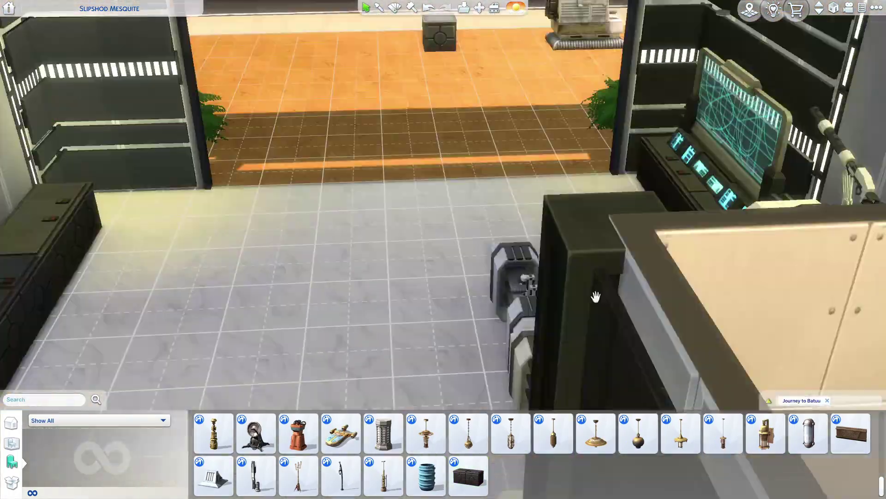
scroll(530, 199, "down", 3)
scroll(568, 229, "down", 3)
scroll(637, 212, "down", 2)
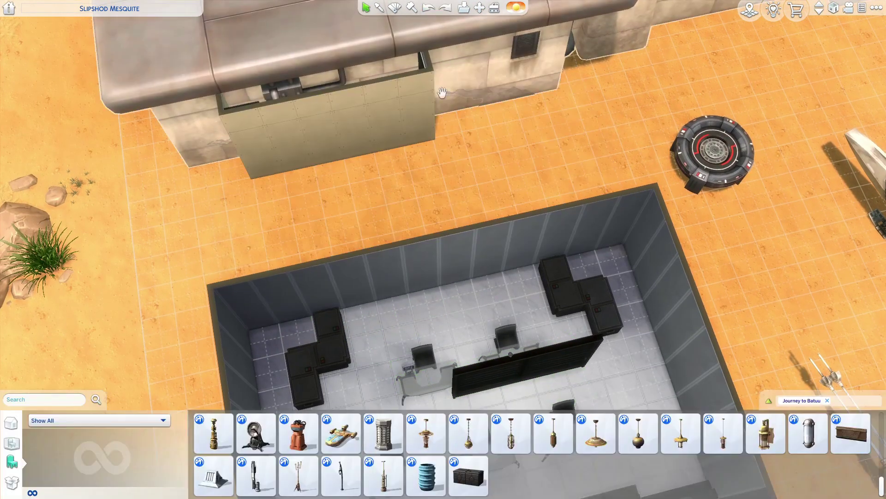
left_click(447, 228)
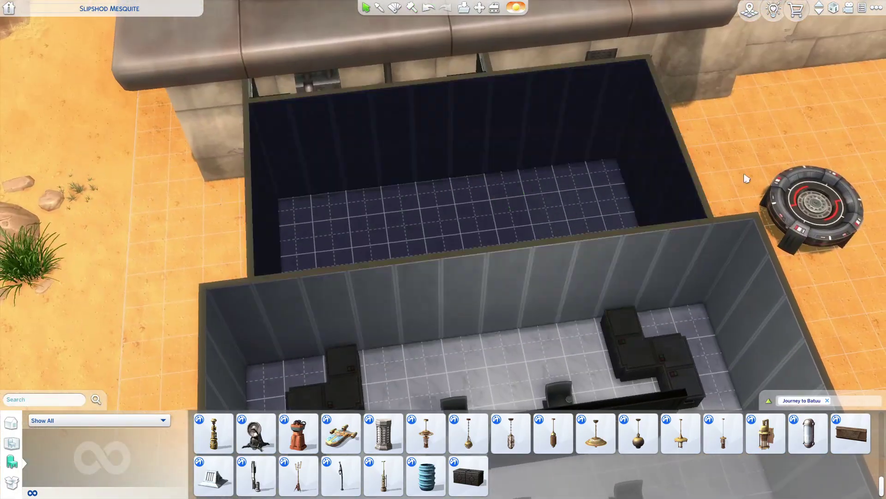
left_click(393, 149)
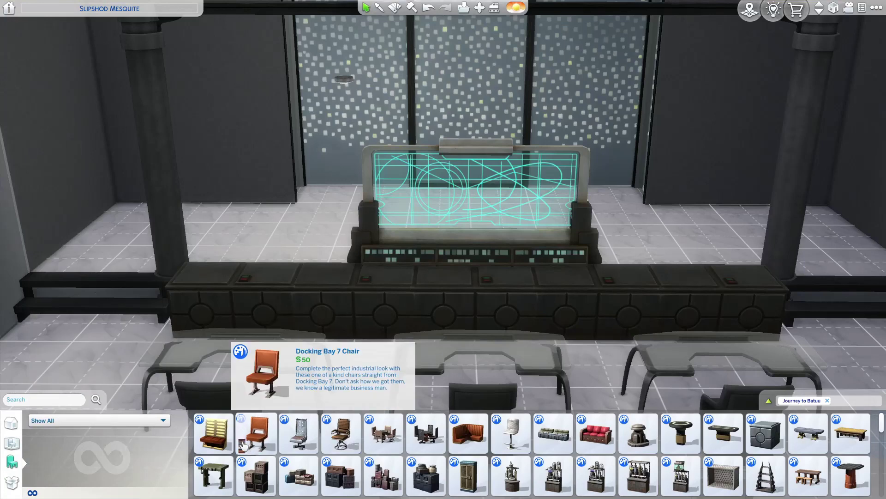
Step: Place a planning table against the crate row, then delete the crate row
left_click(201, 479)
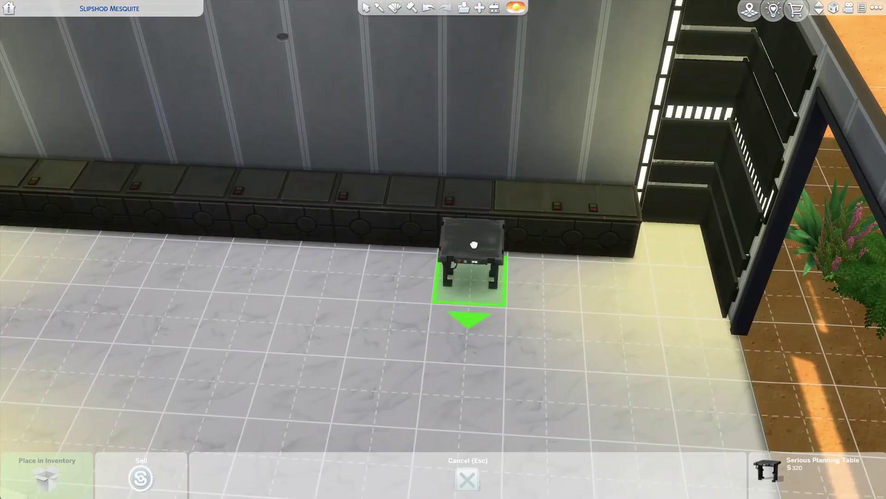
left_click(474, 260)
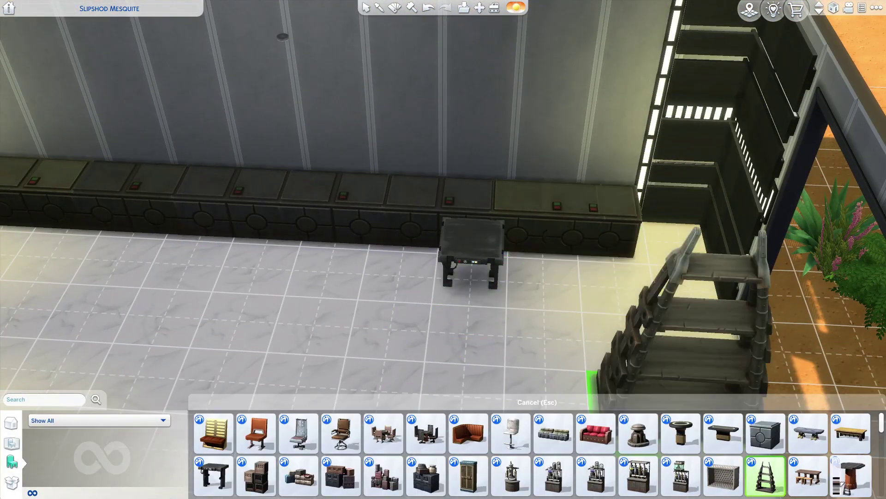
scroll(765, 478, "down", 2)
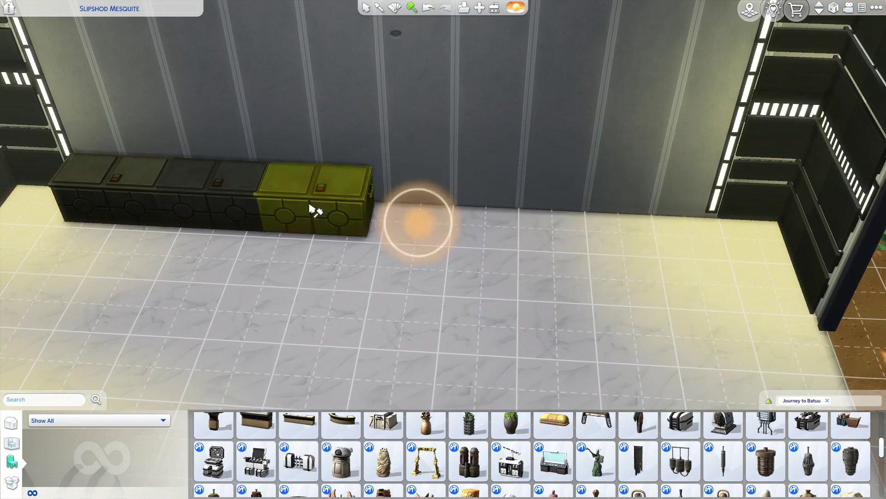
left_click(316, 210)
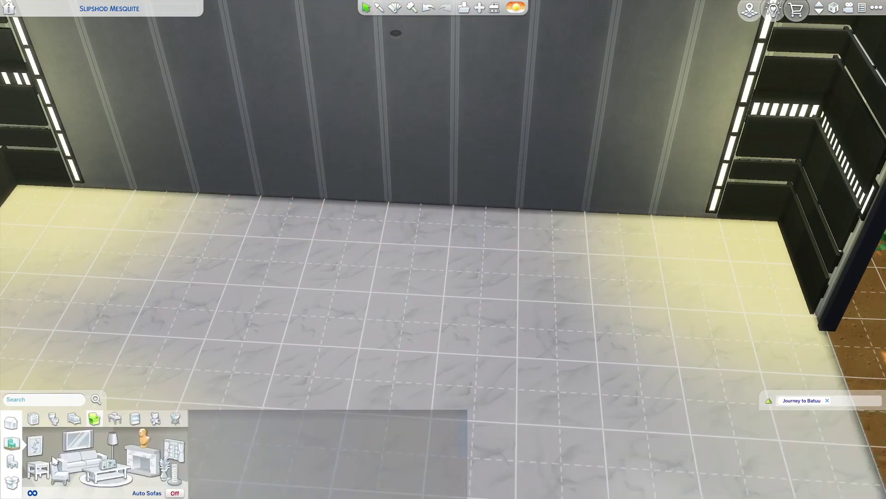
Step: Clear the Journey to Batuu filter and place the glass dining table with black chairs
left_click(827, 400)
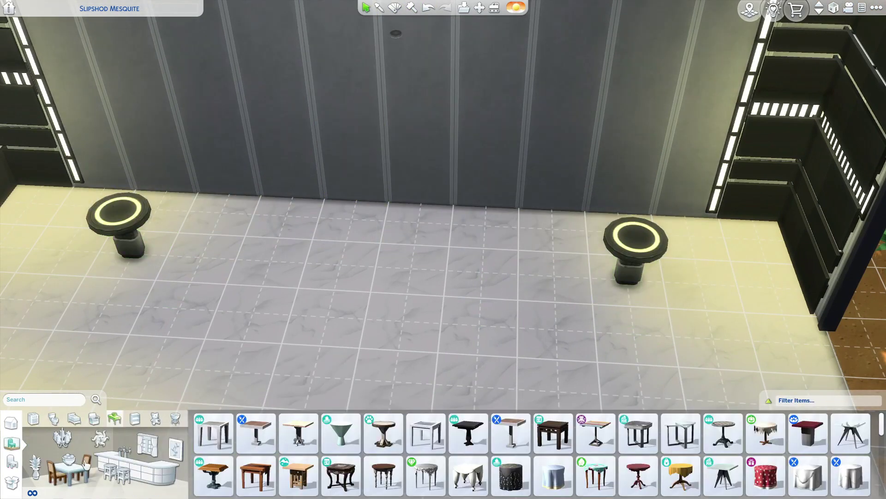
scroll(381, 466, "down", 2)
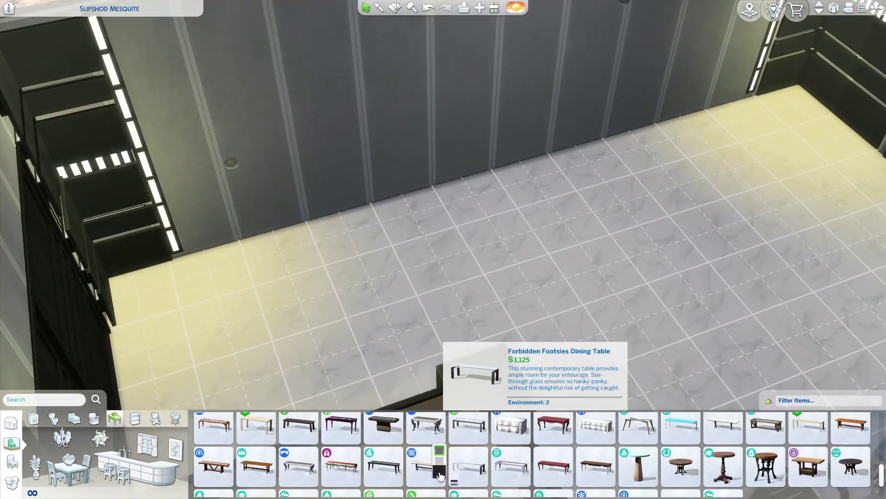
left_click(440, 474)
left_click(513, 271)
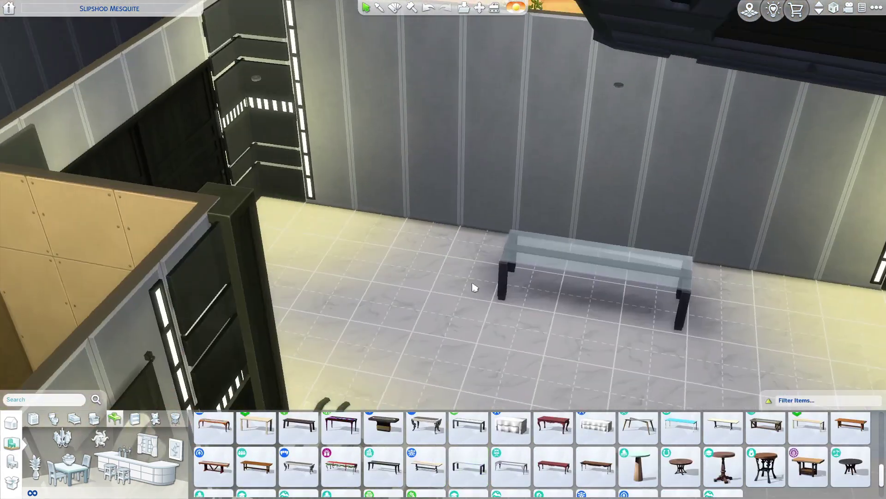
scroll(487, 351, "up", 3)
scroll(520, 447, "down", 1)
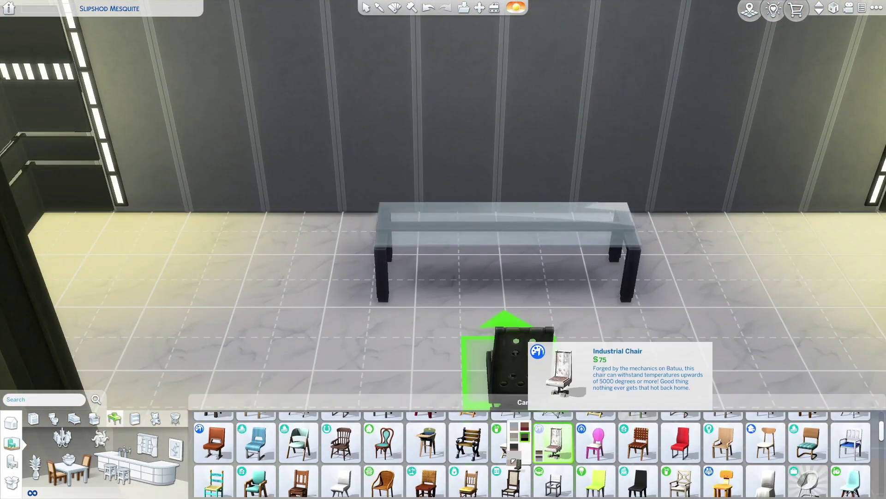
scroll(379, 485, "down", 1)
scroll(541, 453, "down", 2)
scroll(589, 459, "down", 1)
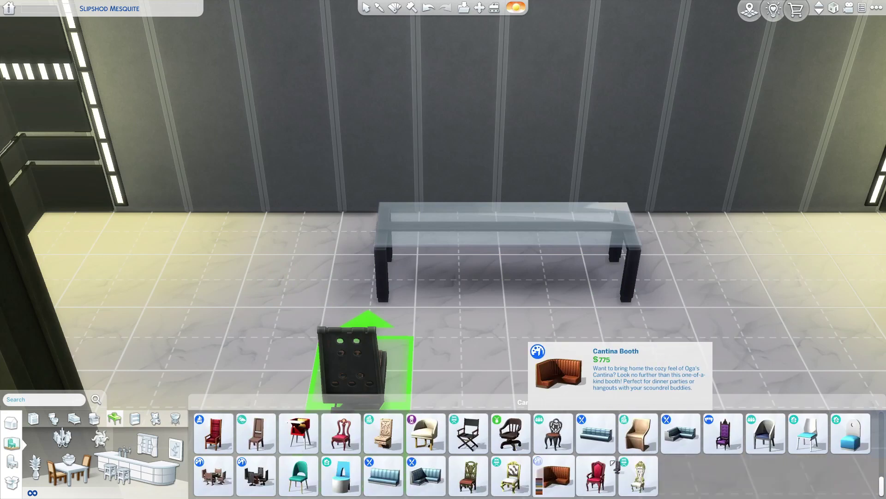
left_click(595, 278)
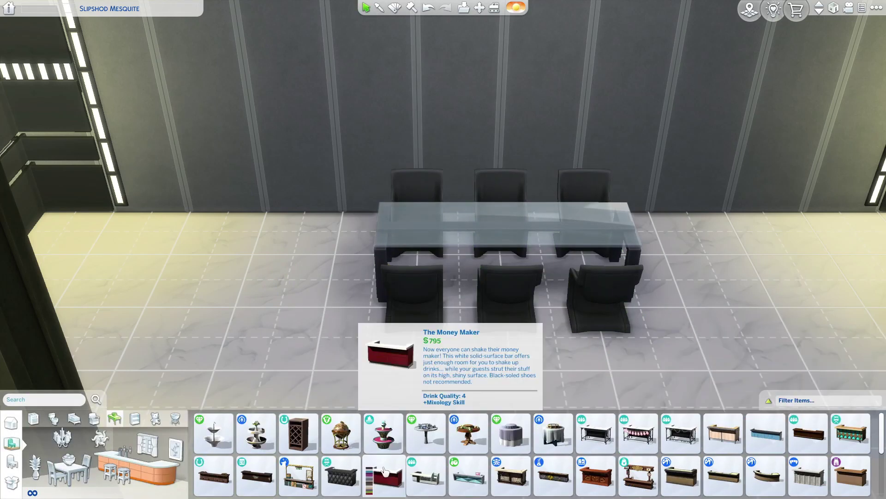
scroll(410, 139, "down", 3)
key("e")
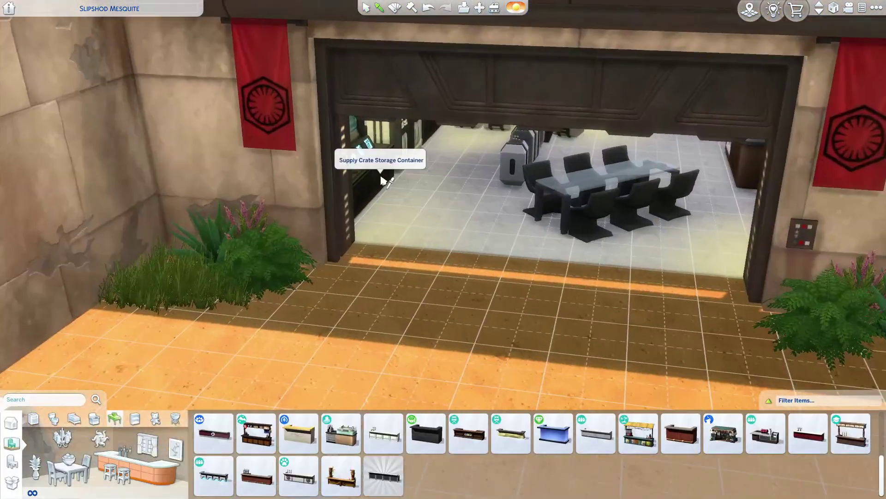
Step: Reposition the Supply Crates so they line up against the boba counter
left_click(382, 180)
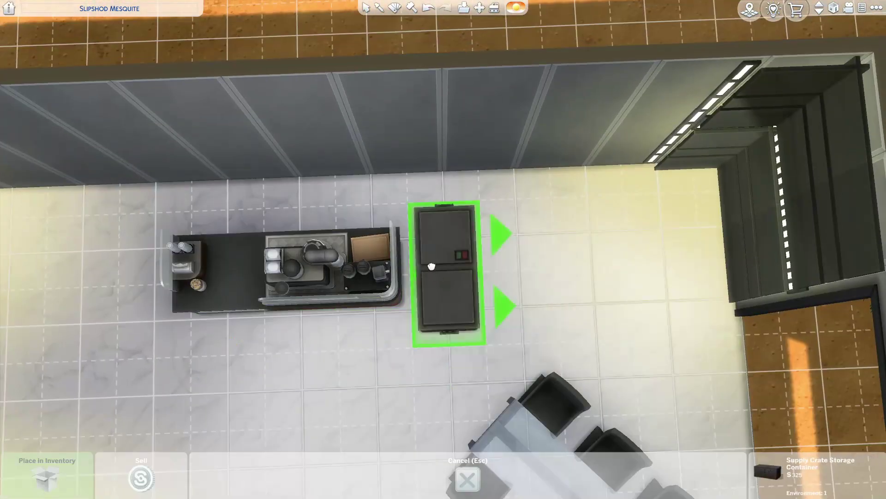
left_click(427, 330)
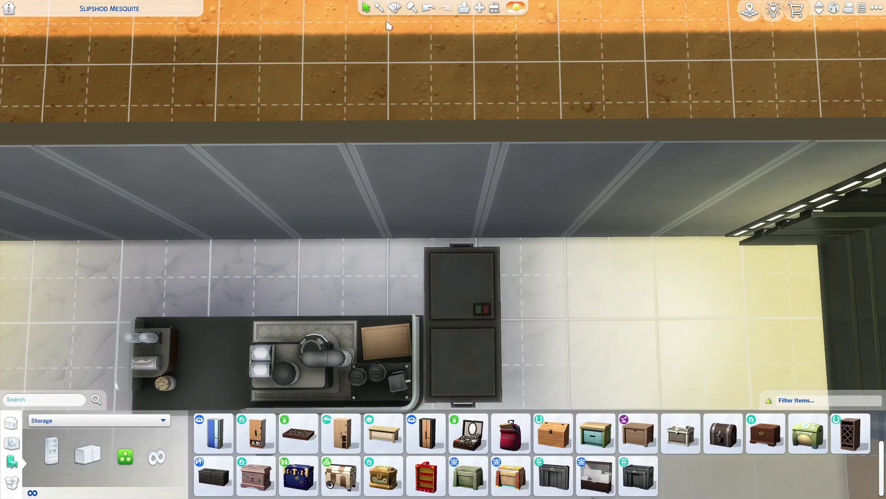
left_click(432, 198)
left_click(495, 200)
scroll(410, 219, "down", 3)
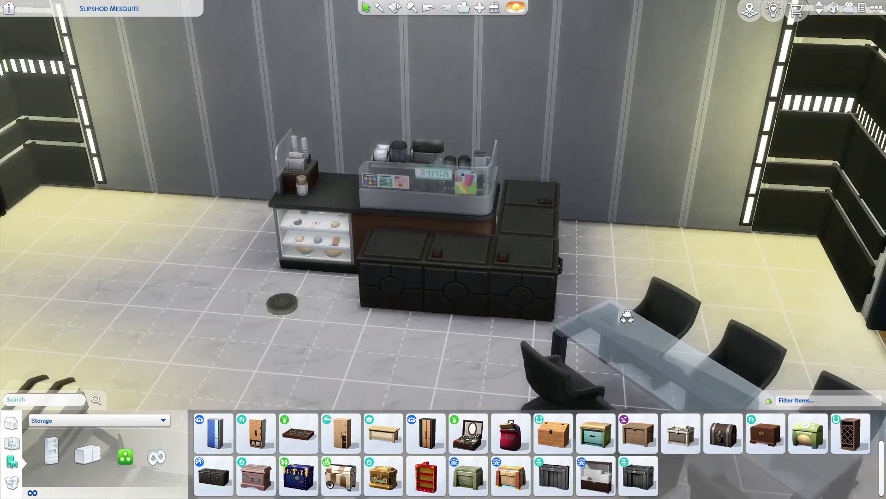
left_click(539, 300)
scroll(500, 293, "up", 3)
left_click(500, 292)
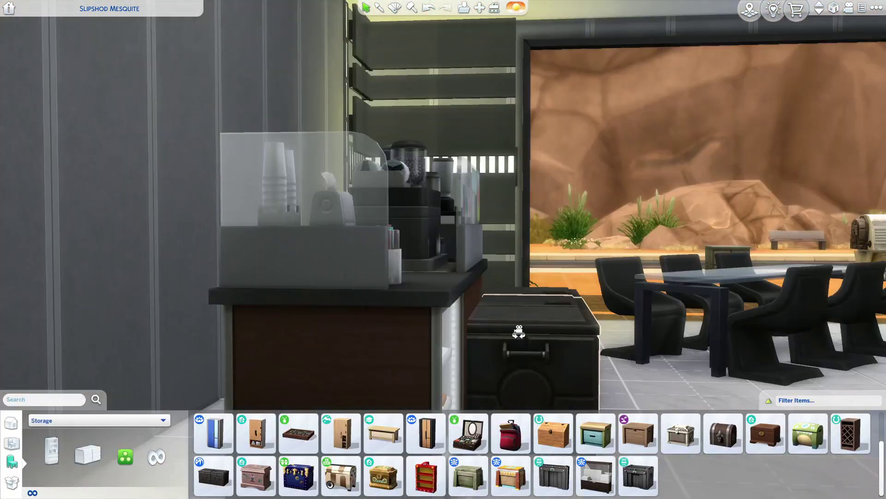
scroll(489, 381, "down", 3)
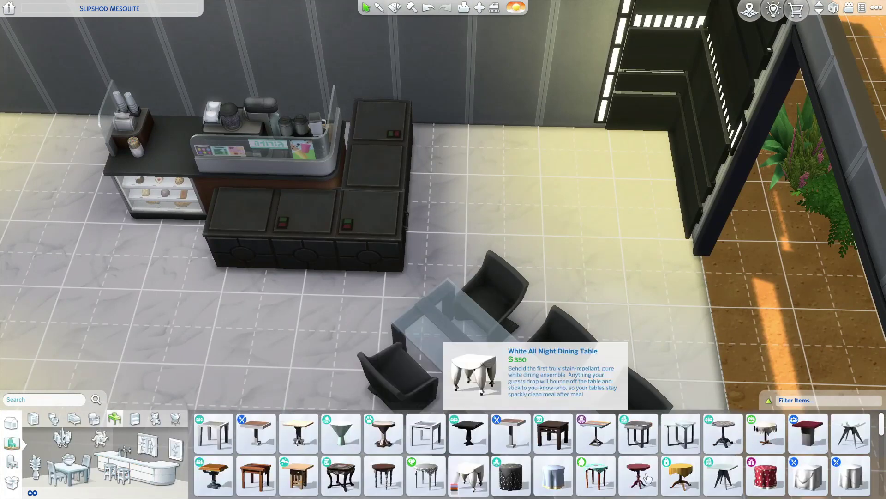
Step: Place small glass X-leg tables near the wall with chairs beside them
left_click(683, 436)
left_click(671, 178)
left_click(683, 437)
left_click(229, 160)
left_click(526, 151)
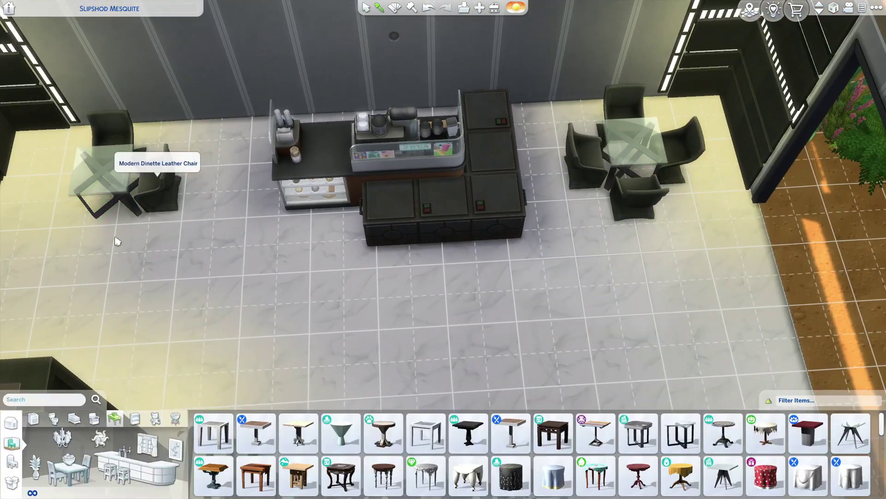
left_click(116, 241)
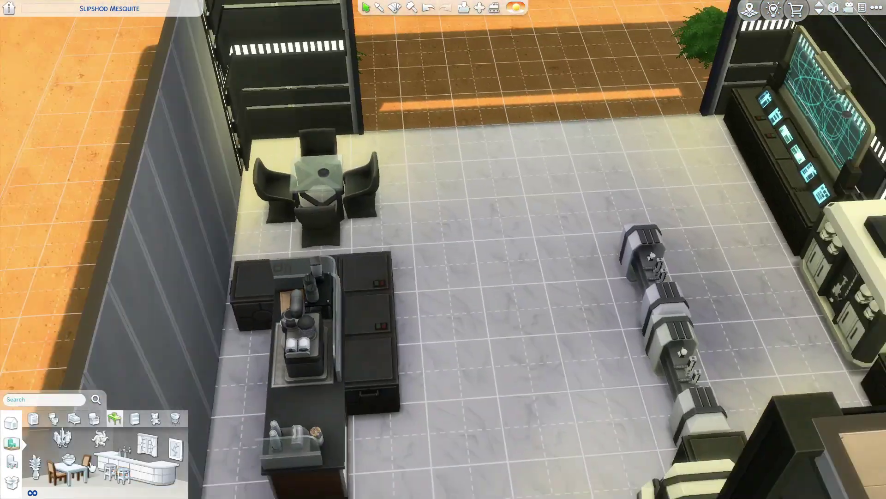
left_click(90, 465)
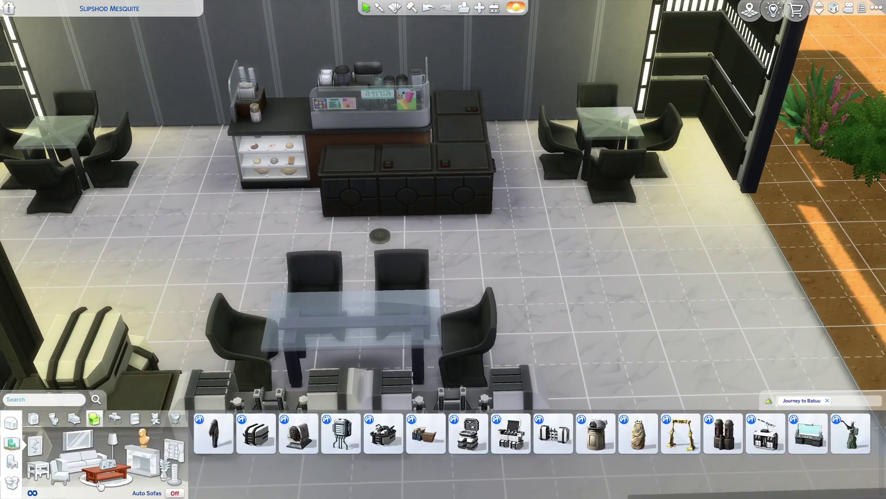
Step: Lay black grating floor tiles over the first patches of the armory floor
left_click(182, 449)
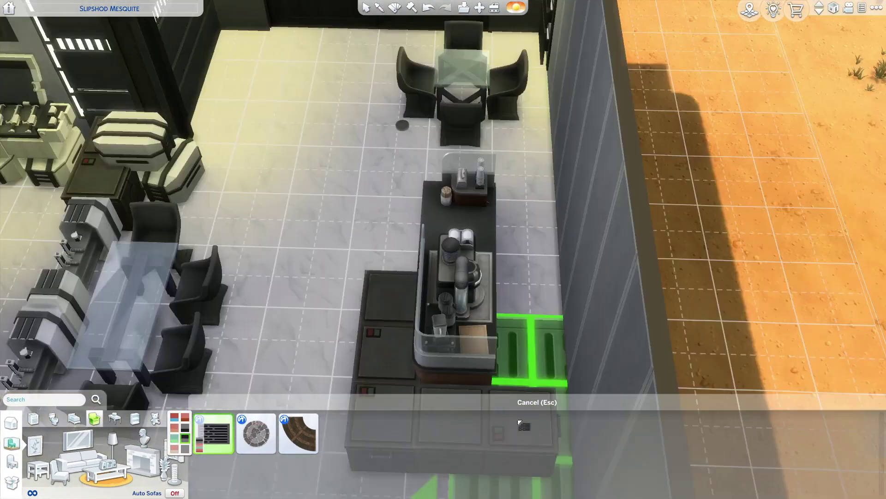
left_click(524, 346)
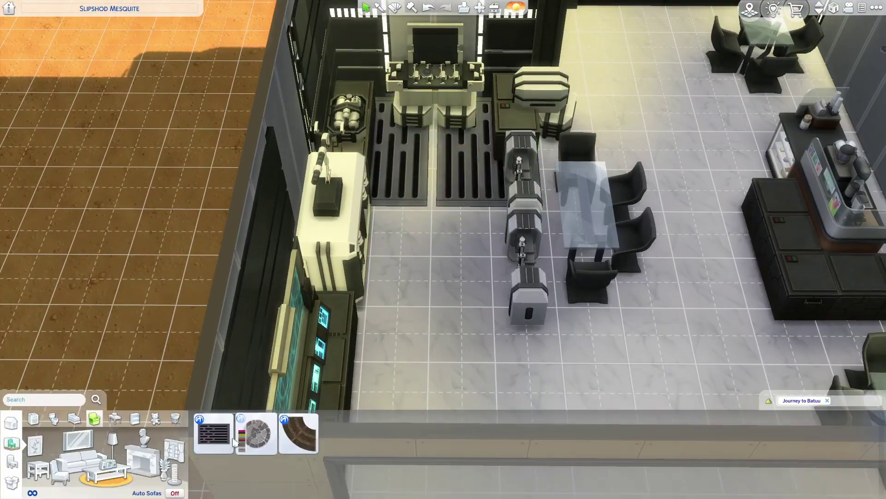
left_click(235, 446)
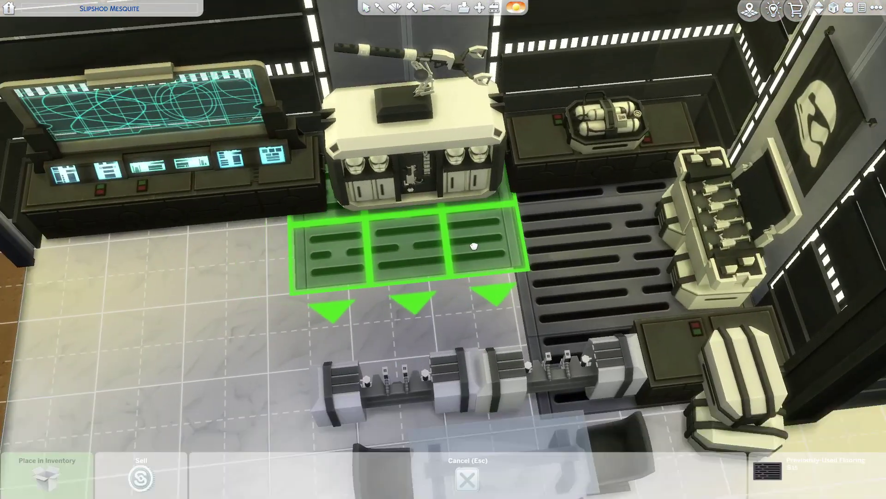
left_click(474, 246)
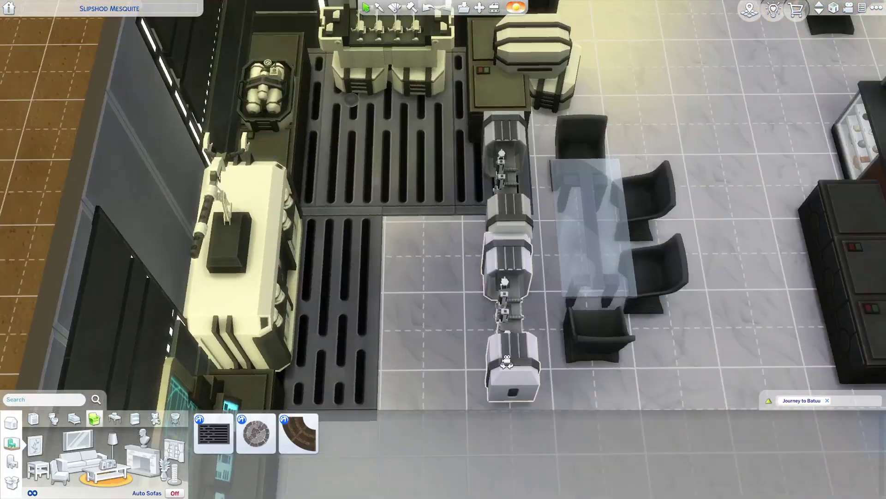
left_click(450, 323)
left_click(433, 375)
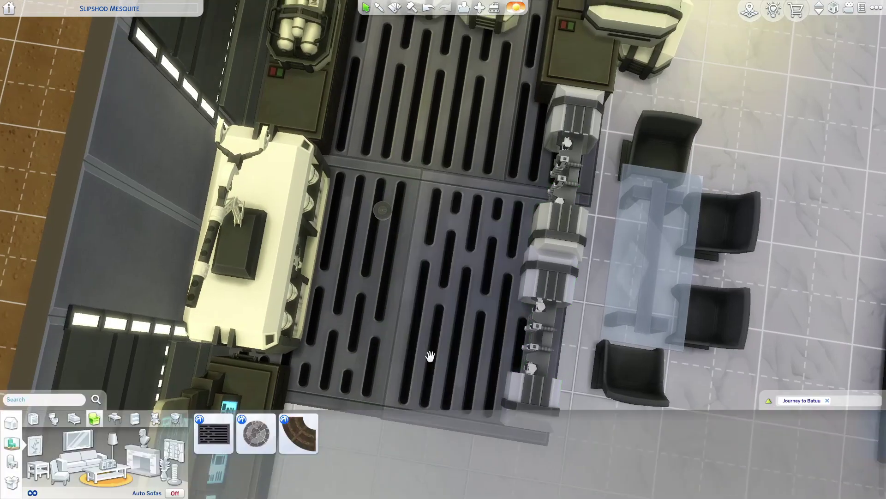
scroll(418, 309, "up", 2)
left_click(440, 303)
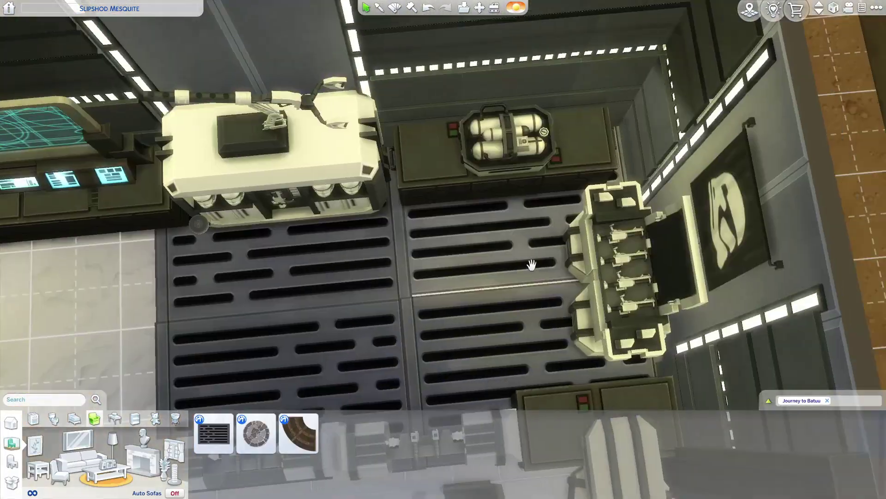
left_click(496, 269)
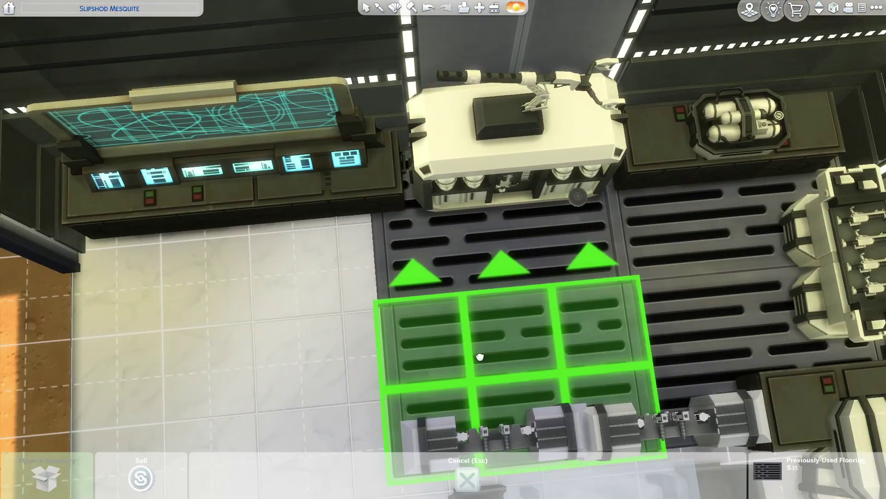
Step: Finish covering the armory floor with grating and start a brown chevron rug behind the counter
left_click(479, 358)
left_click(385, 210)
left_click(439, 309)
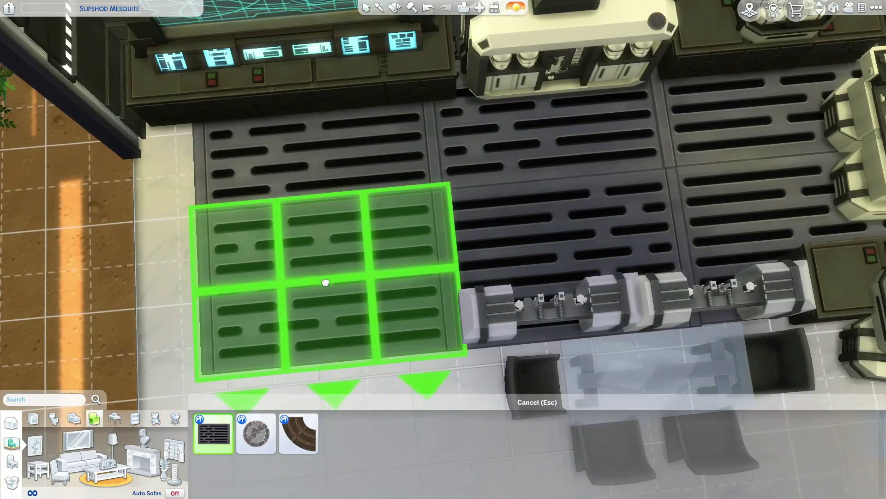
left_click(417, 359)
left_click(510, 242)
left_click(439, 242)
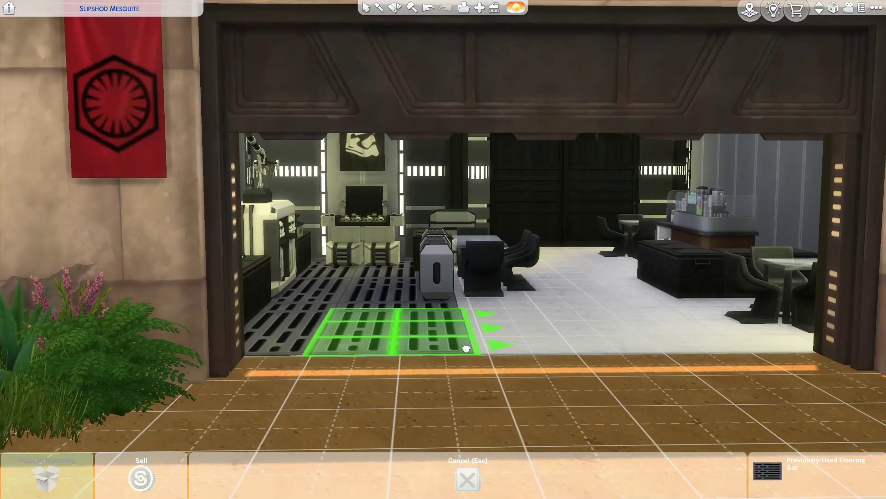
left_click(466, 348)
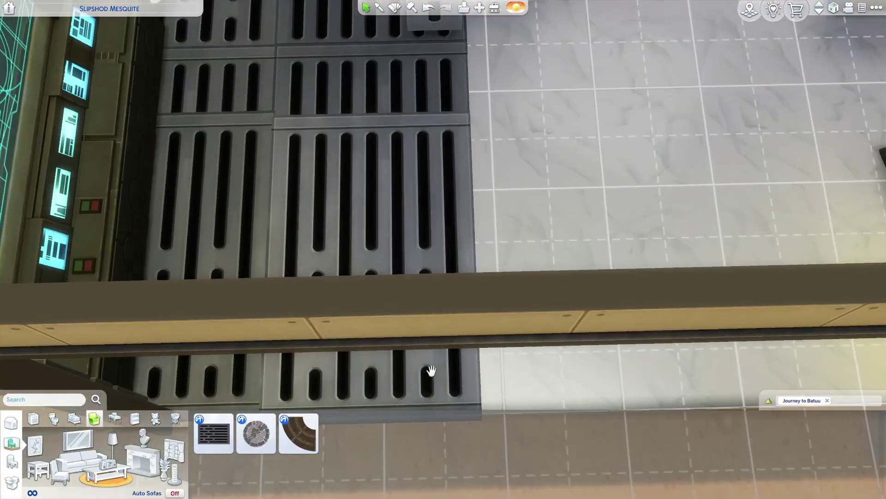
left_click(429, 370)
left_click(410, 346)
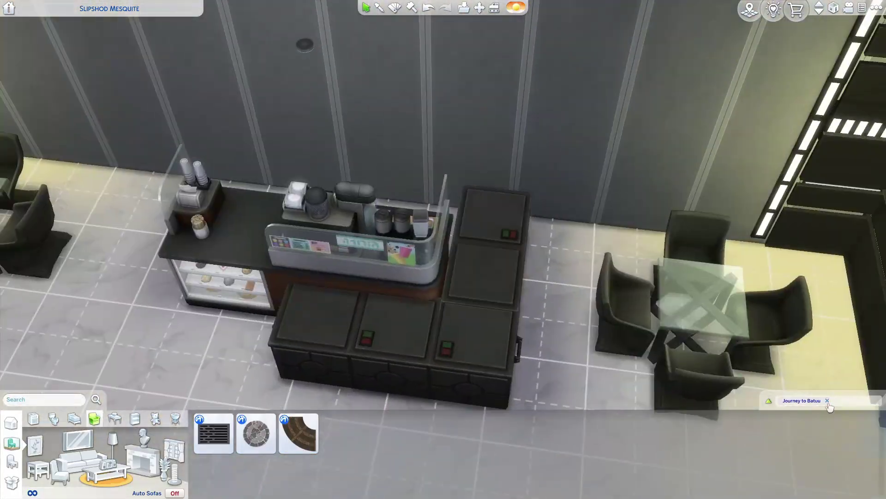
left_click(341, 422)
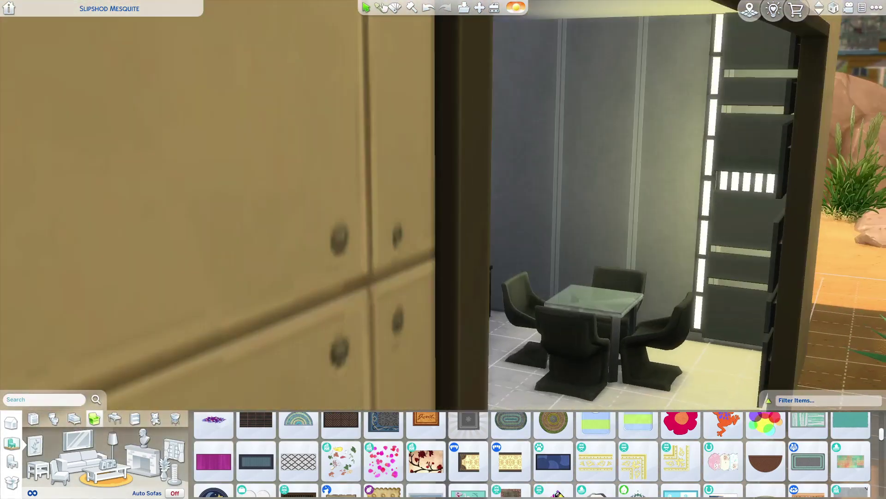
Step: Filter the catalog to Journey to Batuu items and choose a dark wall light panel
left_click(450, 182)
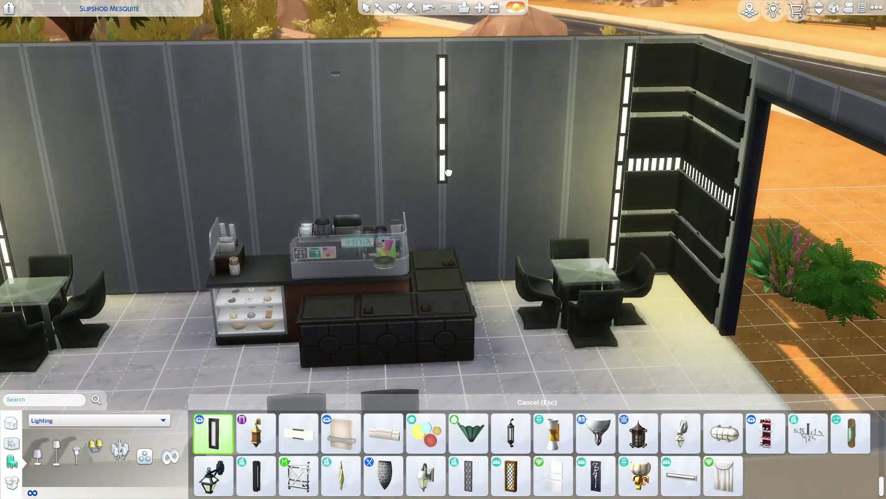
key("a")
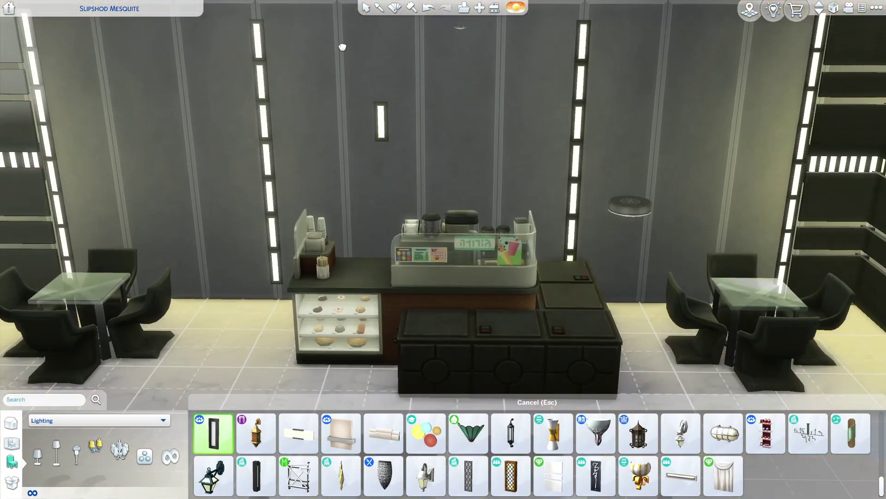
key("Escape")
left_click(851, 292)
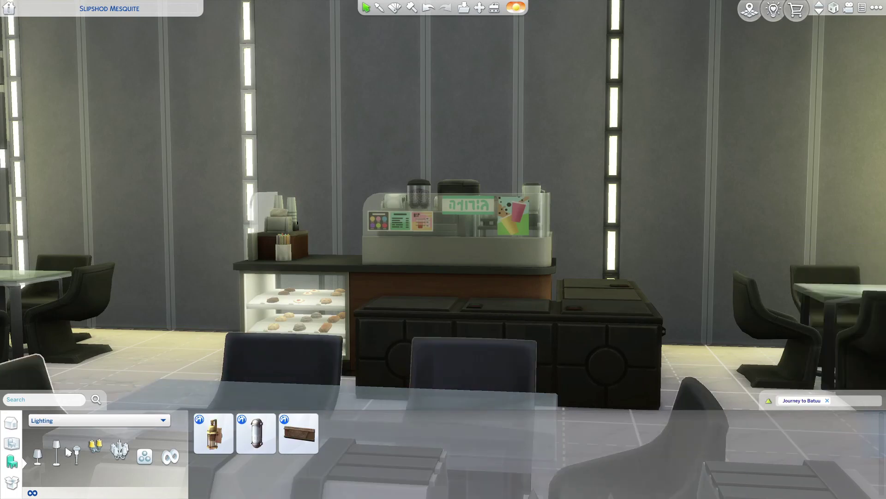
scroll(443, 250, "down", 3)
key("Escape")
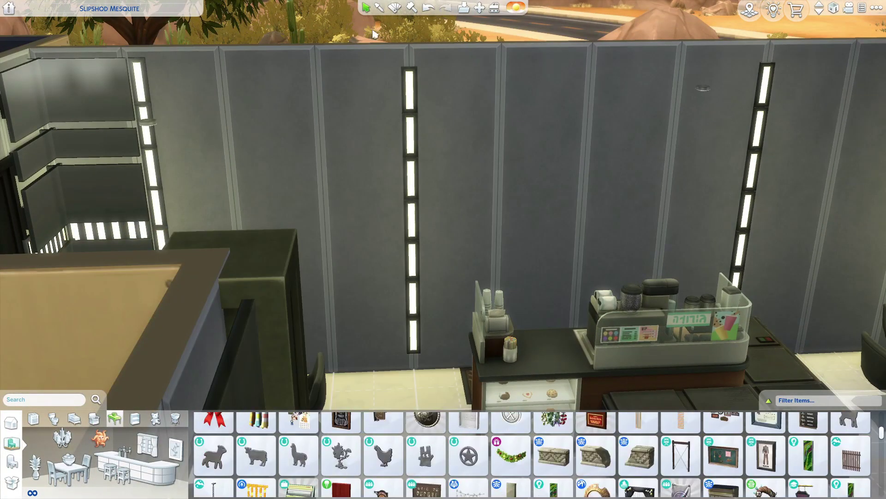
left_click(78, 68)
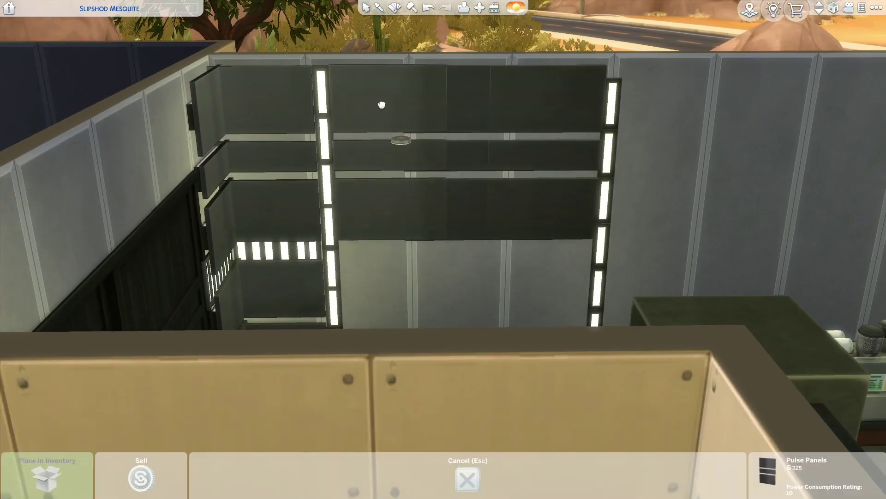
scroll(443, 209, "up", 3)
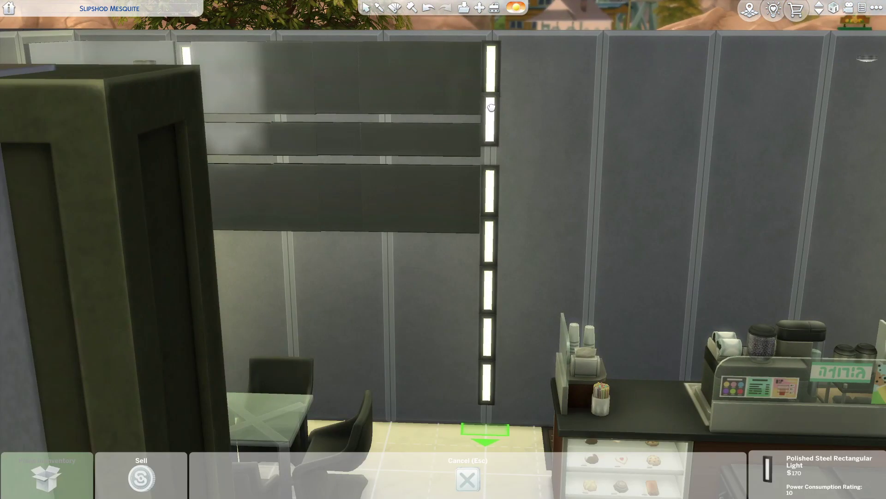
scroll(491, 108, "up", 2)
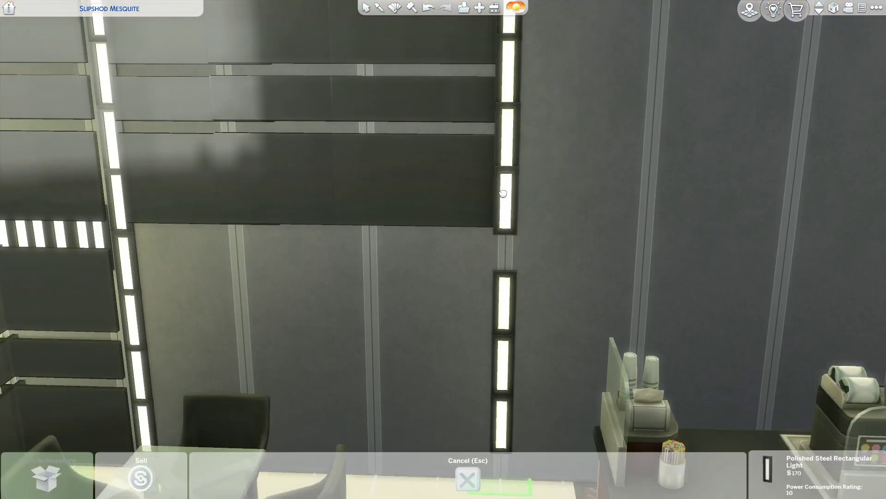
scroll(503, 194, "up", 2)
scroll(492, 208, "up", 1)
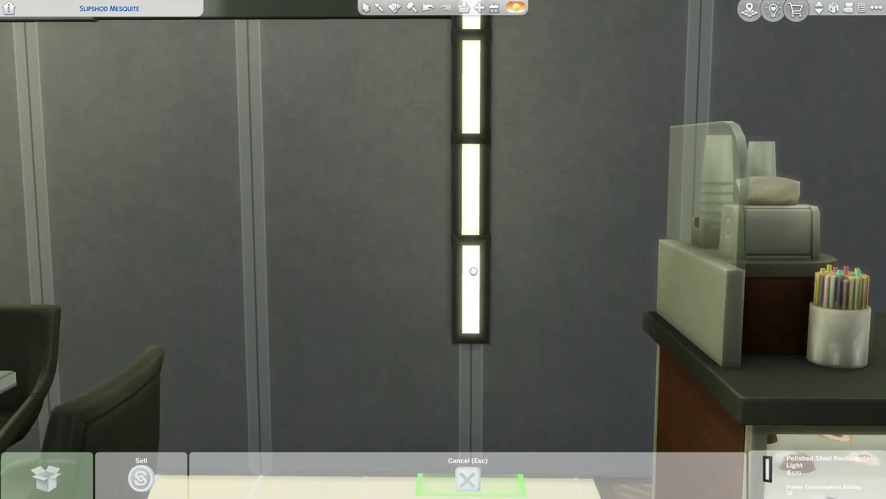
Step: Mount a Polished Steel Rectangular Light and a dark panel on the cafe's upper wall
left_click(473, 271)
scroll(473, 208, "down", 5)
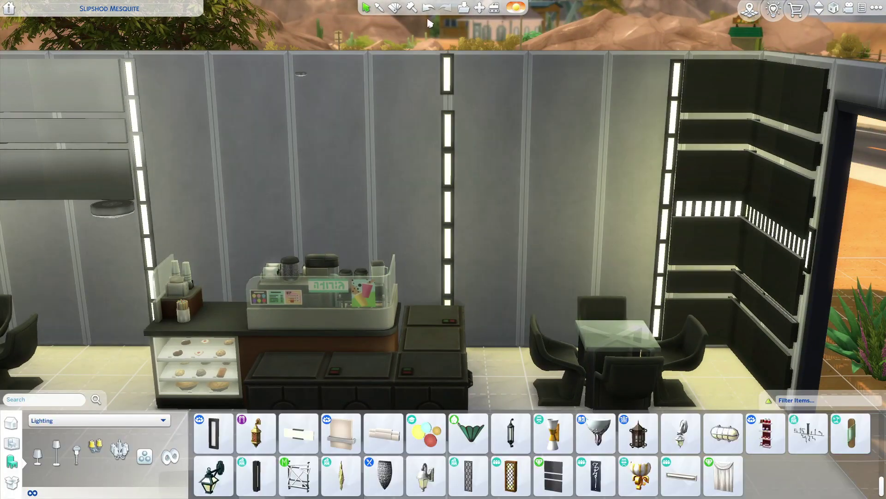
left_click(553, 475)
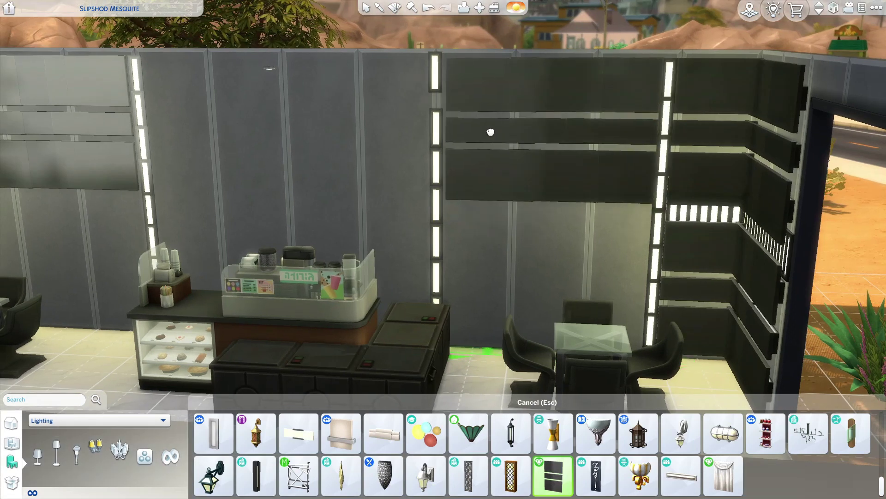
left_click(490, 131)
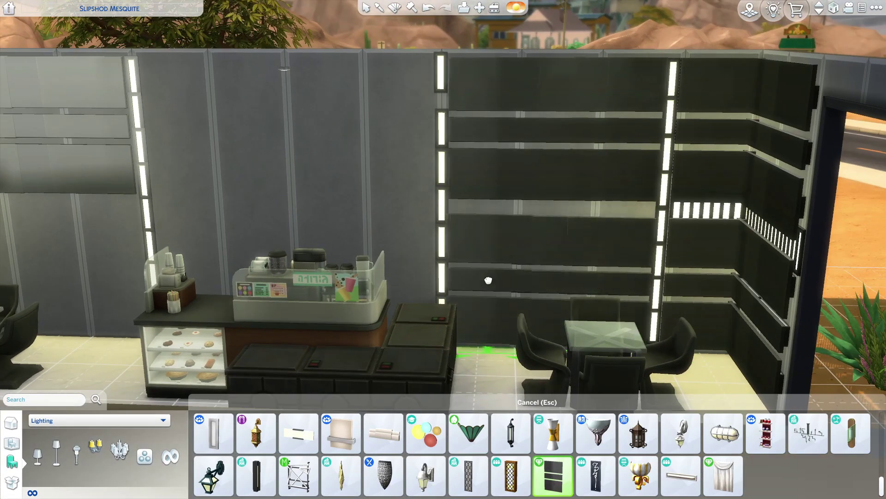
left_click(488, 280)
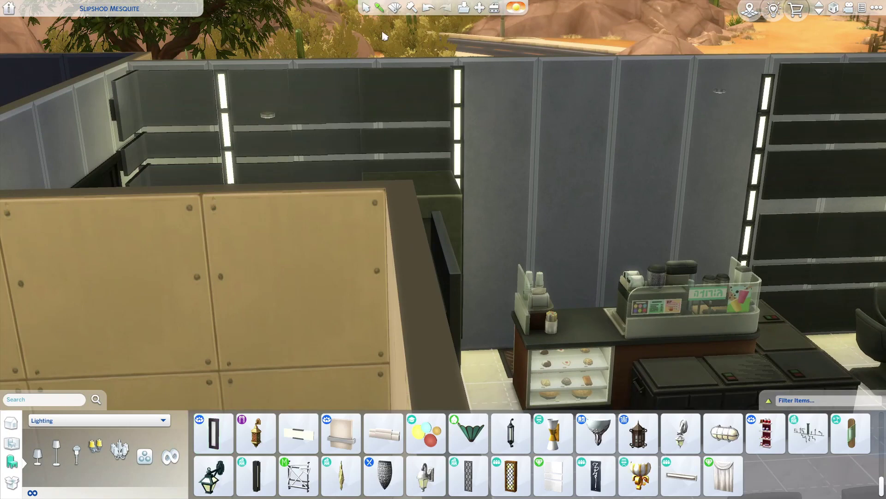
scroll(459, 321, "up", 2)
scroll(617, 185, "up", 2)
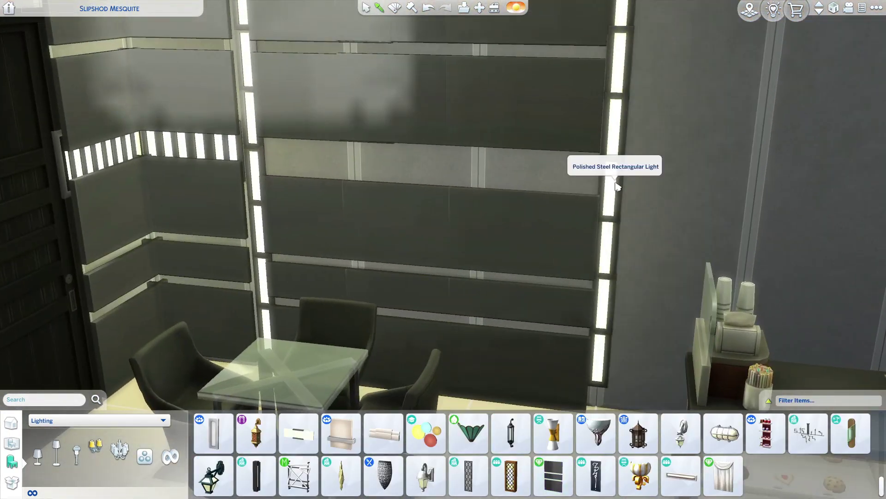
key("e")
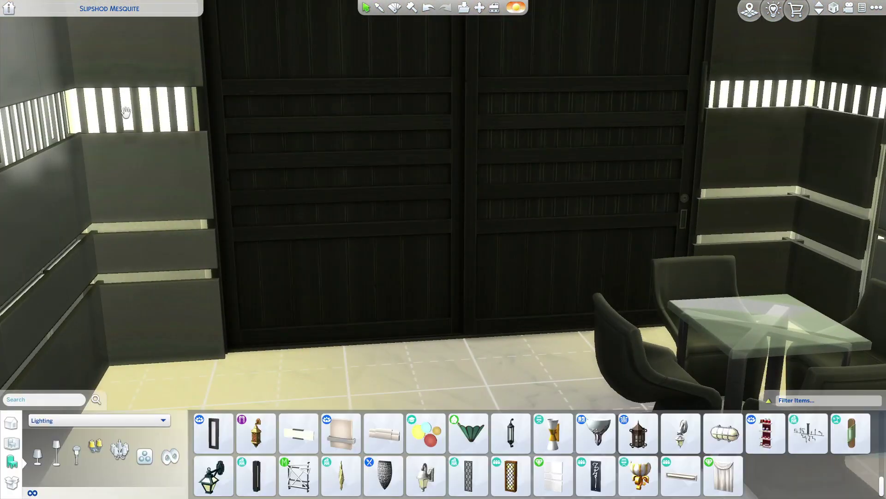
key("e")
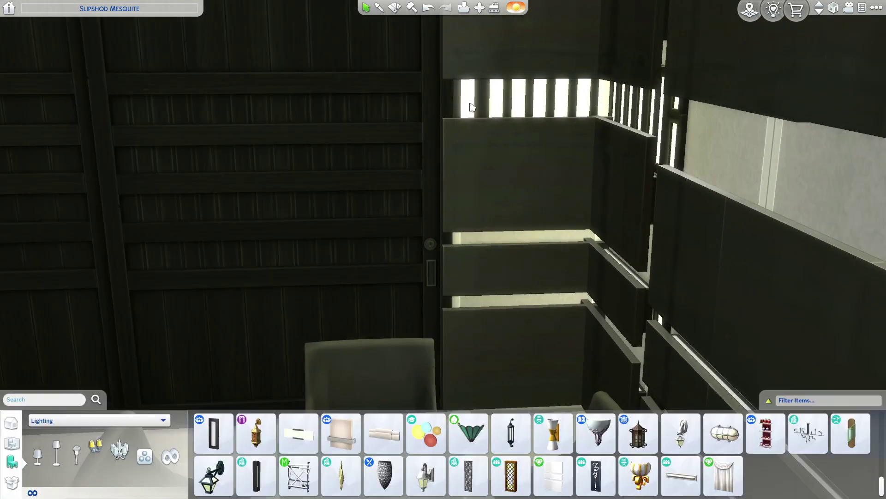
key("e")
scroll(597, 268, "down", 3)
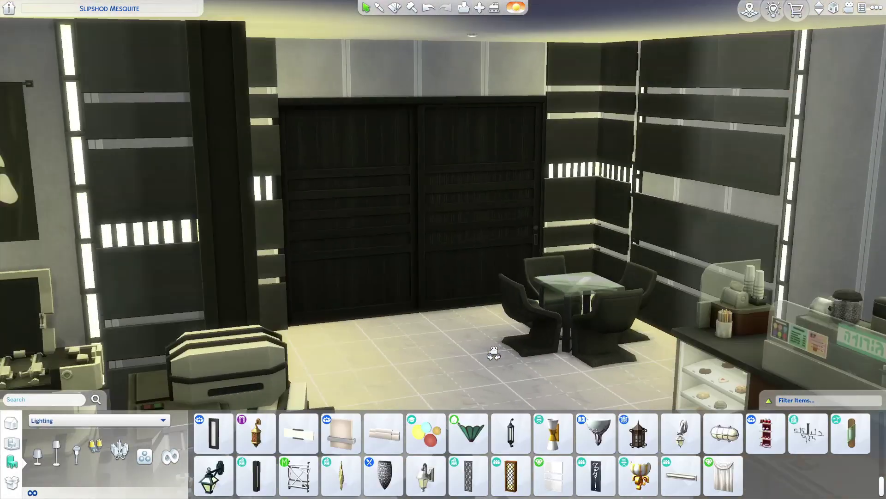
Step: Start a row of rectangular lights along the cafe's upper wall band
left_click(214, 433)
key("e")
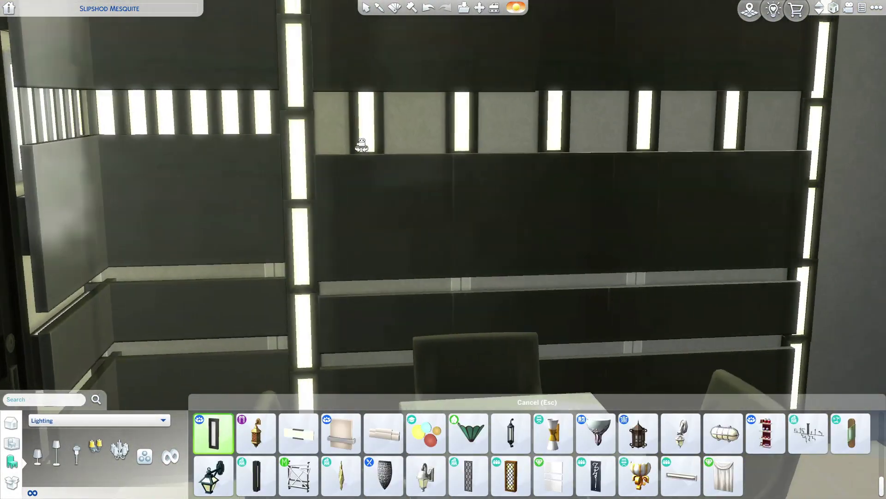
left_click(360, 124)
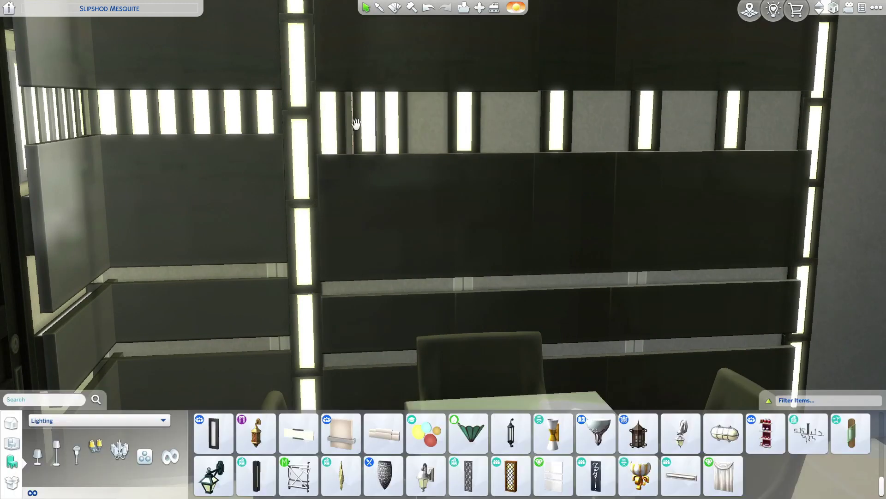
left_click(355, 123)
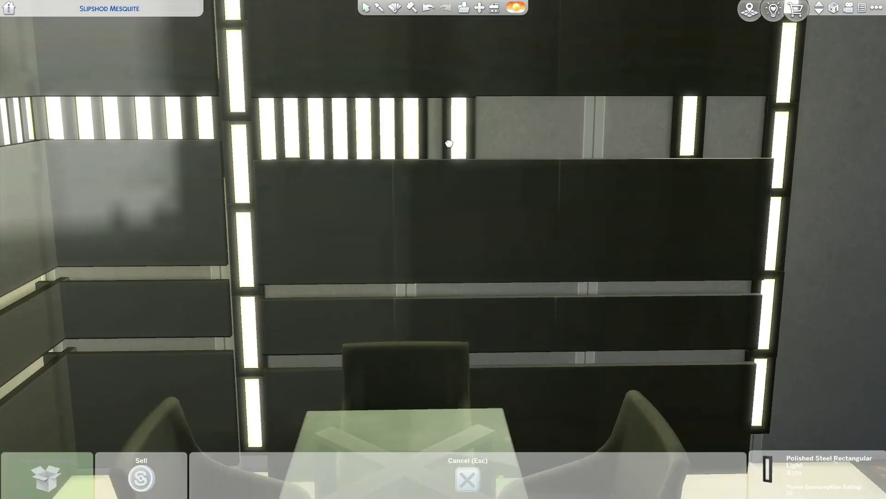
left_click(434, 131)
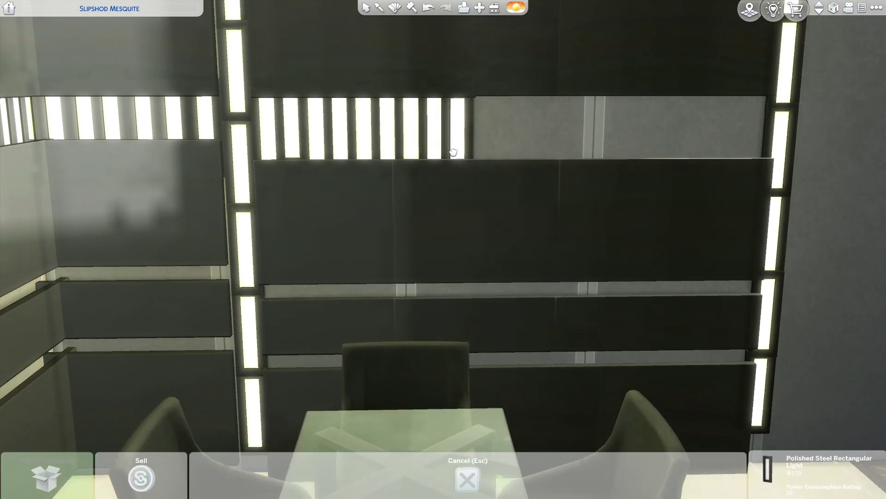
left_click(475, 137)
left_click(481, 137)
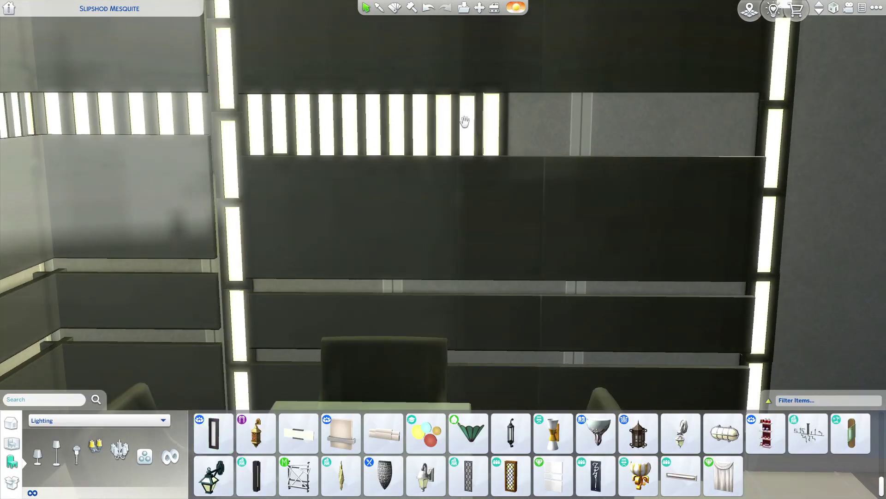
left_click(212, 433)
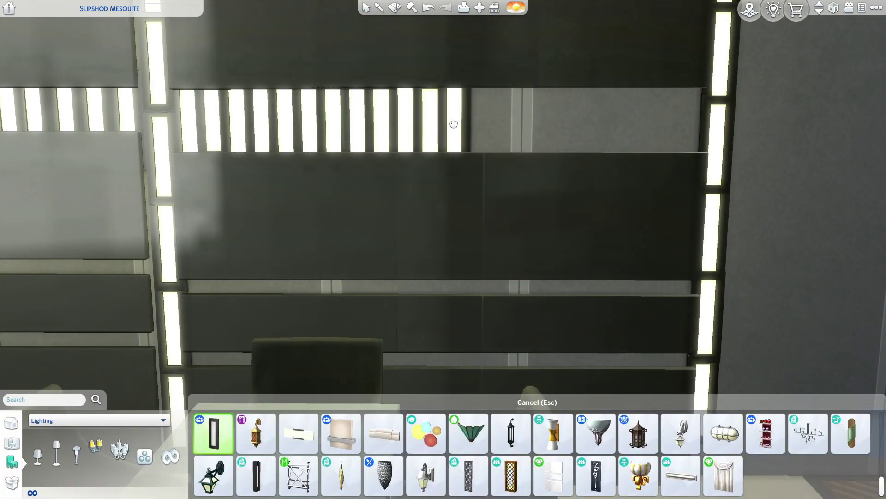
left_click(454, 124, "shift")
left_click(485, 139, "shift")
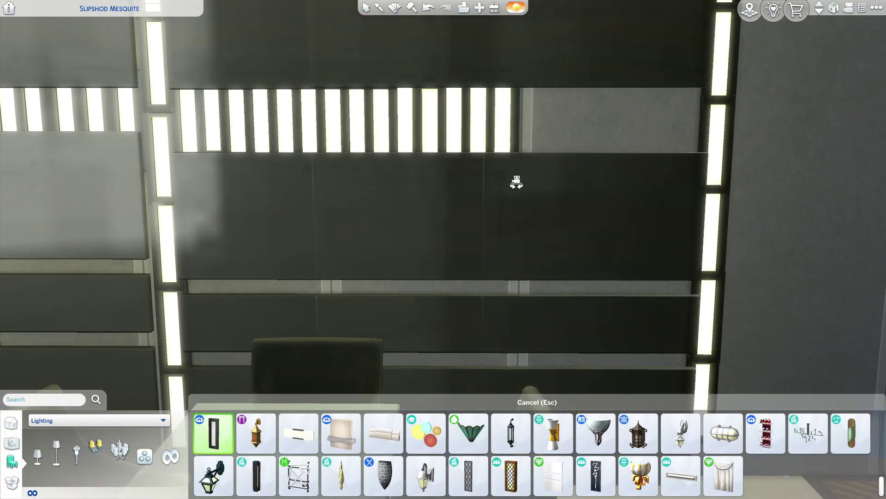
left_click(514, 174, "shift")
Step: Extend the row of rectangular lights rightward to the end of the wall
left_click(538, 128, "shift")
left_click(562, 128, "shift")
left_click(637, 129, "shift")
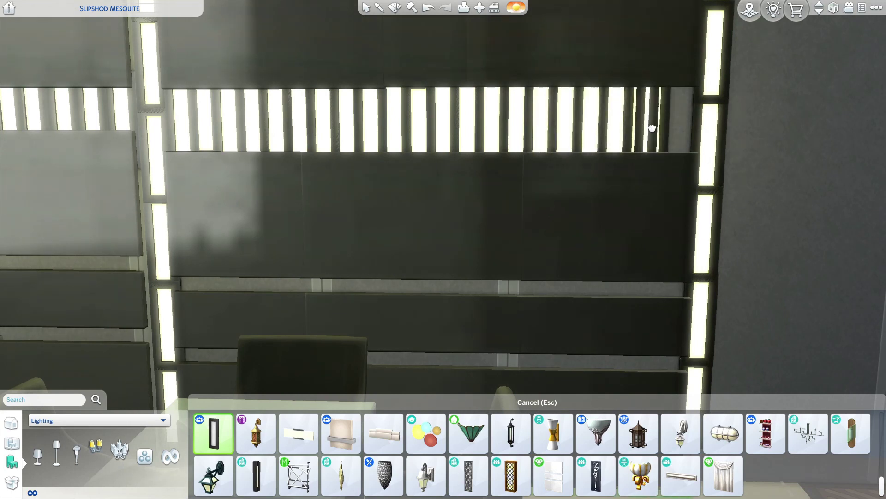
left_click(686, 129)
key("d")
left_click(468, 129)
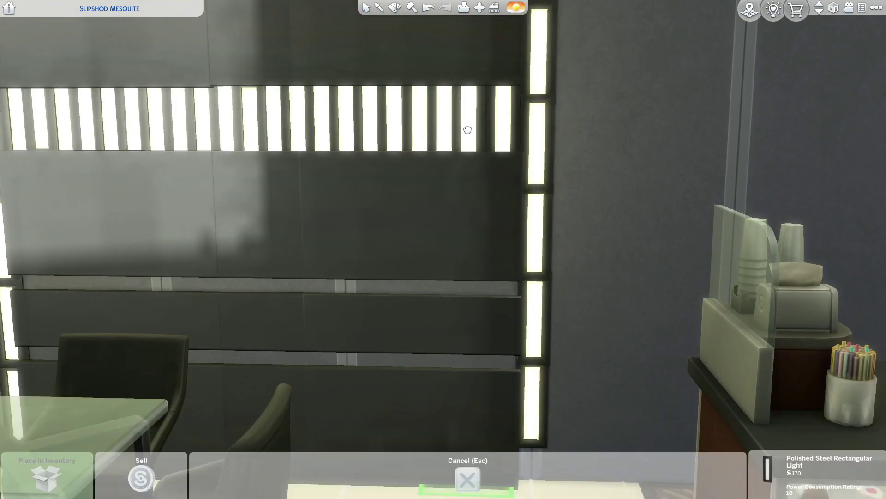
key("d")
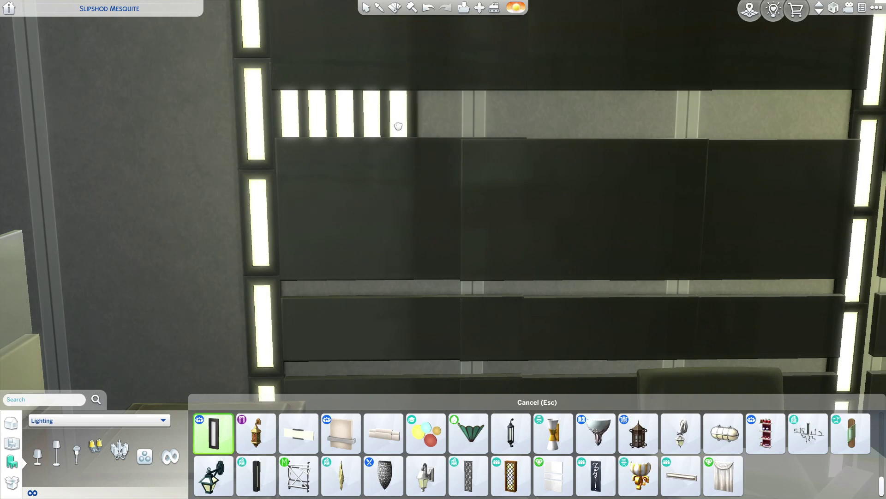
left_click(506, 127, "shift")
key("d")
left_click(607, 139, "shift")
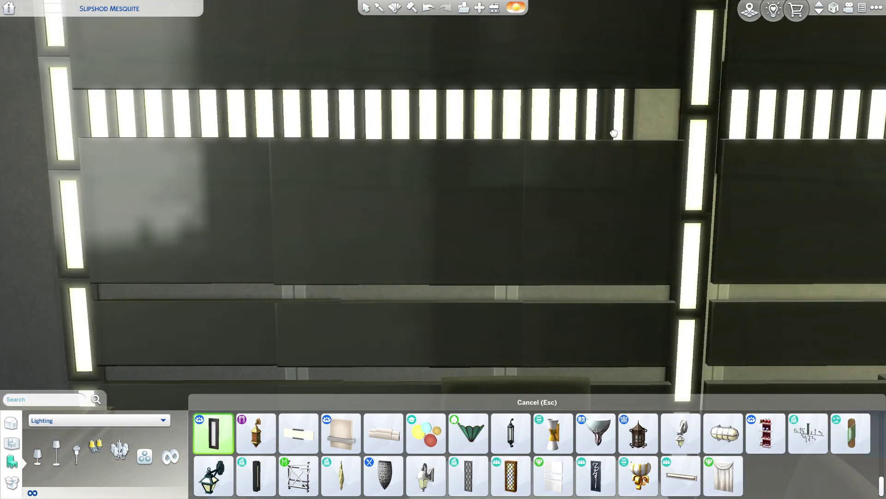
left_click(614, 133, "shift")
key("d")
scroll(435, 338, "down", 5)
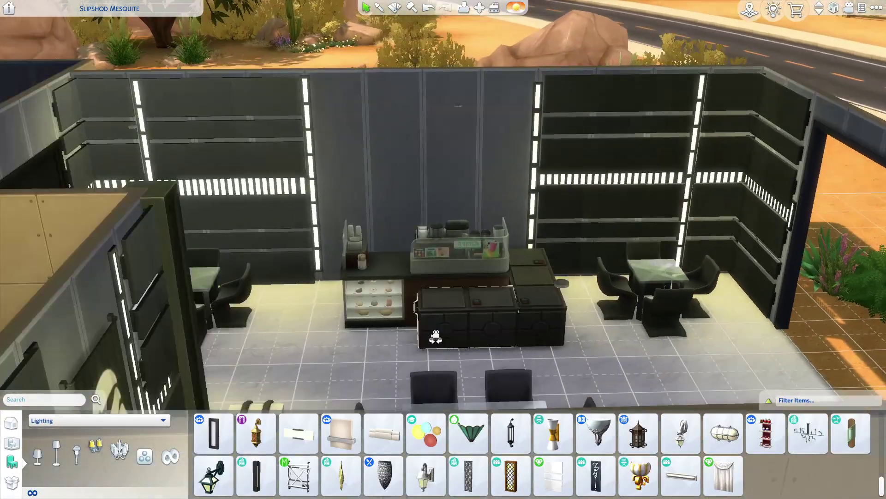
scroll(435, 337, "down", 3)
scroll(483, 282, "up", 3)
scroll(443, 291, "up", 5)
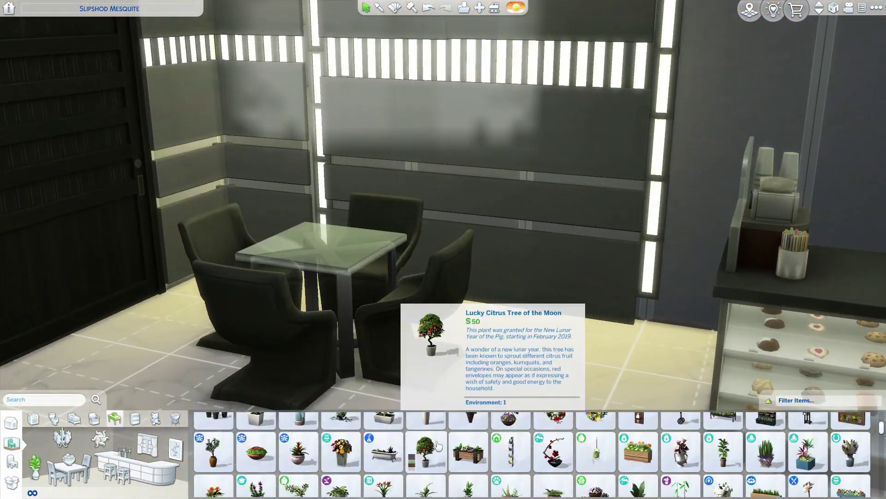
scroll(512, 457, "down", 3)
Step: Set a black vase on the glass table and stand the R Series Droid by the double door
left_click(555, 475)
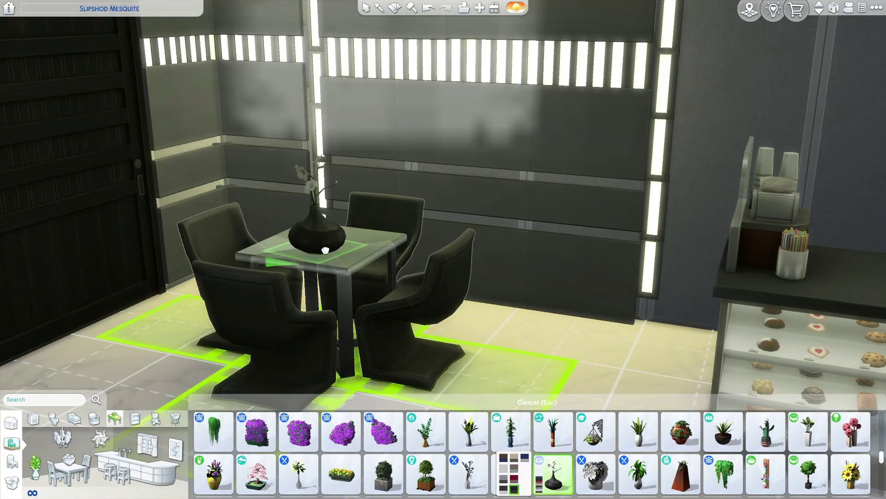
left_click(325, 249)
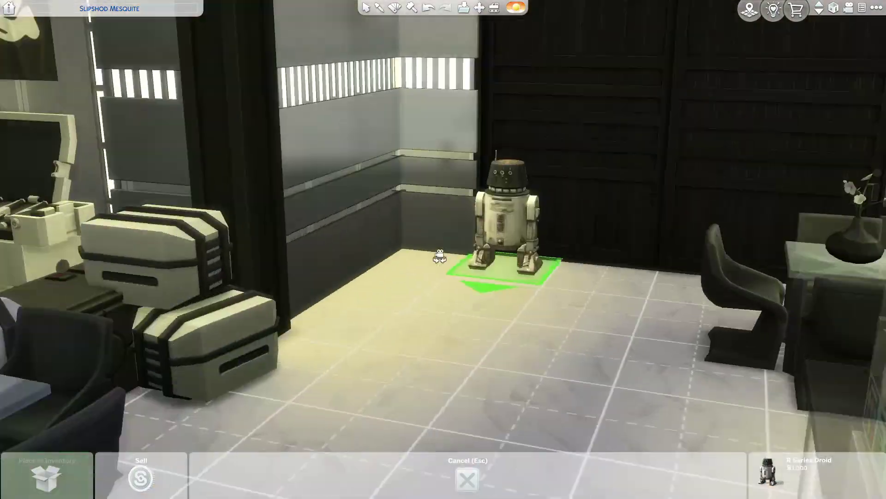
left_click(440, 257)
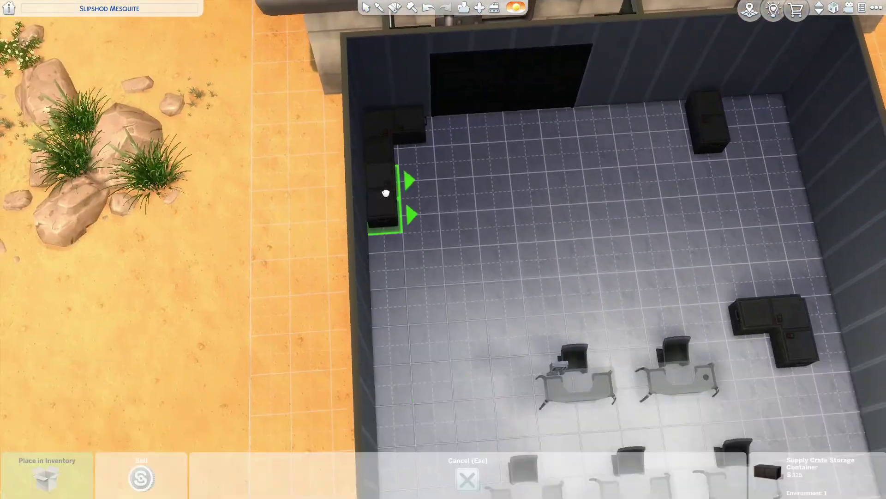
Step: Add a Supply Crate against the top wall and move a desk to a new spot
key("d")
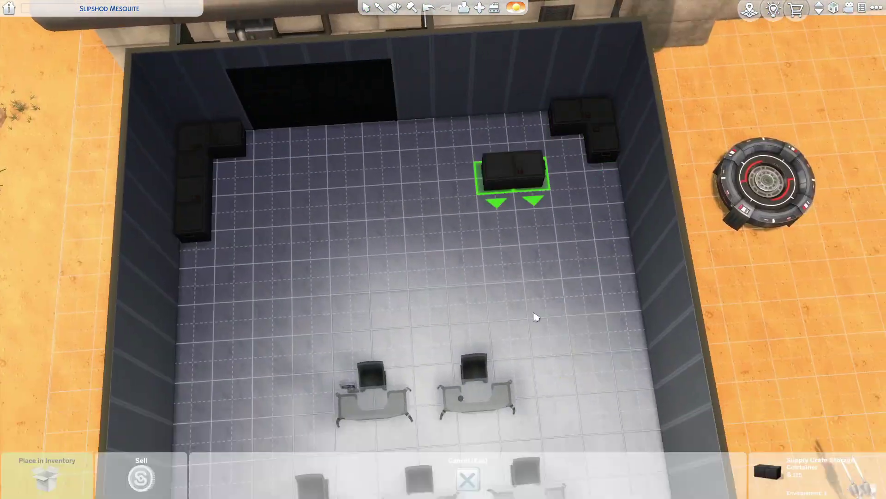
left_click(516, 117)
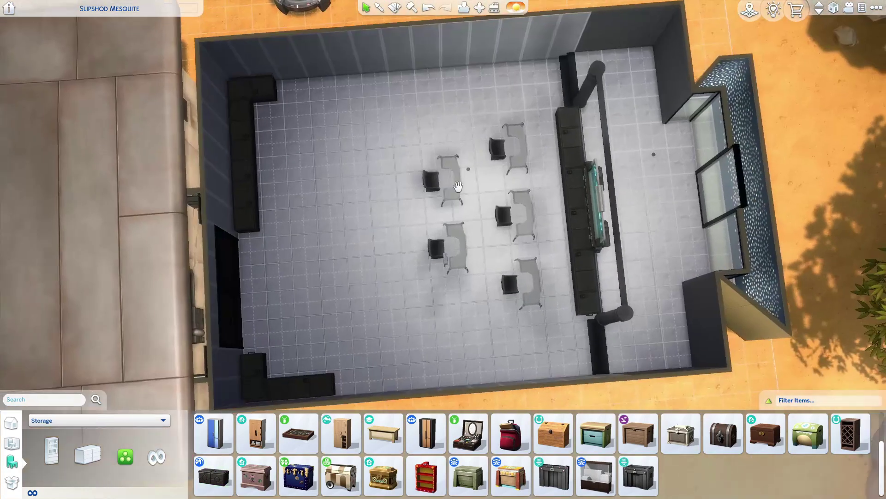
left_click(431, 257)
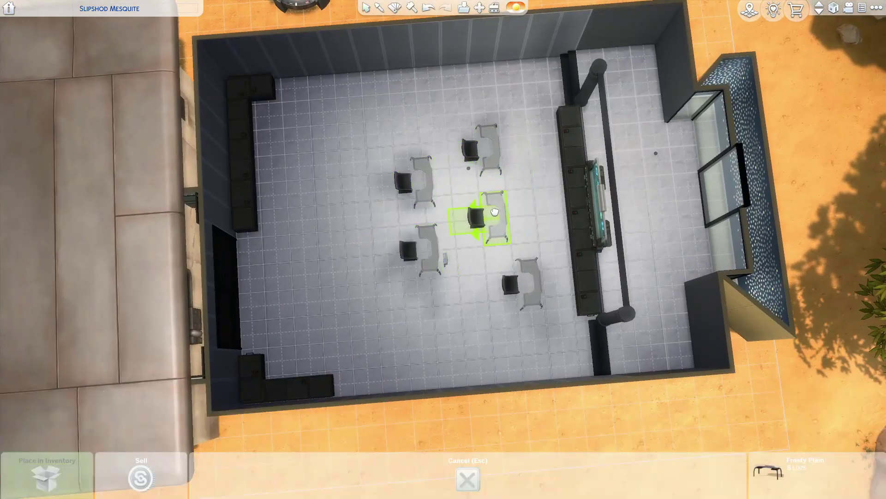
left_click(426, 155)
scroll(446, 256, "up", 5)
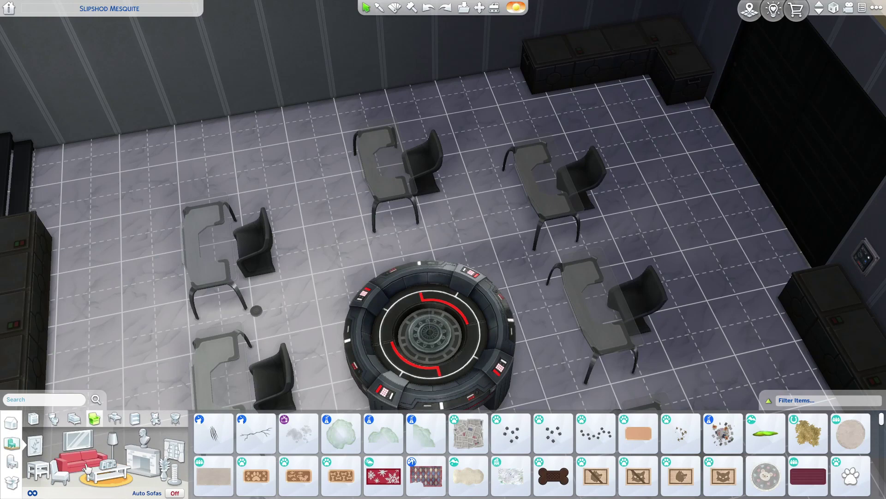
Step: Switch the build catalog to the Sofas category to browse seating options
left_click(88, 469)
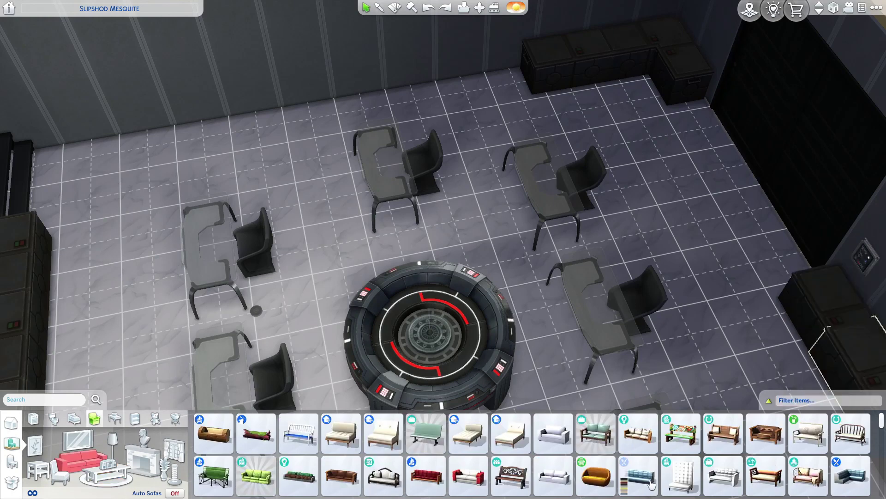
scroll(596, 457, "down", 1)
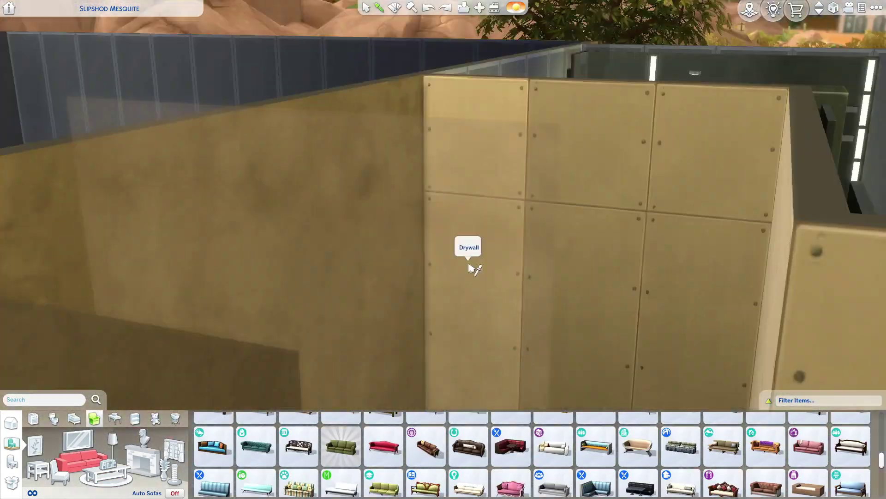